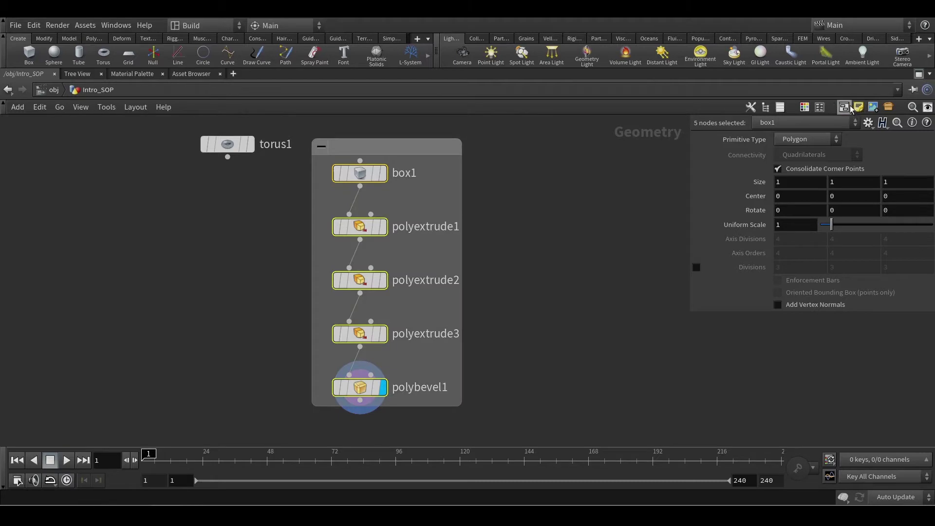
Step: Move the network box around the box1 node chain closer to torus1 and title it GROUP METHOD
left_click_drag(395, 154, 337, 186)
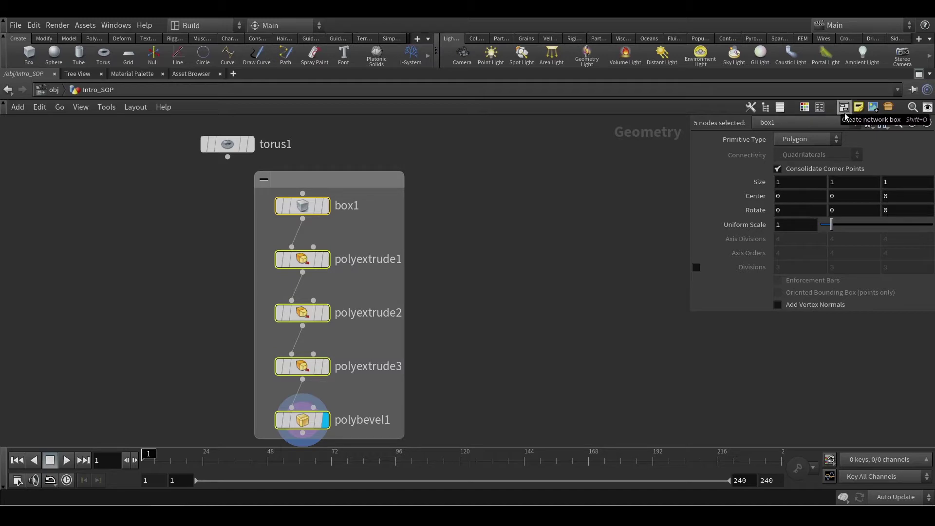
double_click(366, 184)
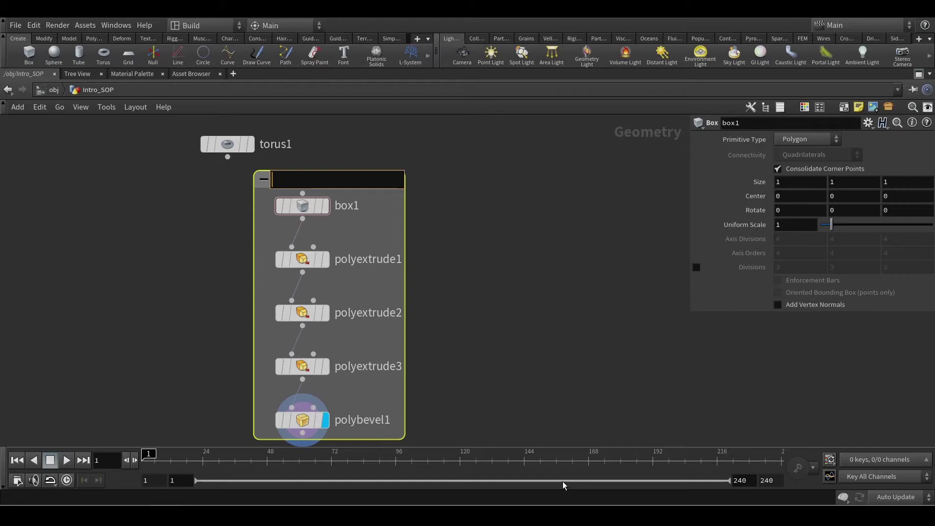
type("GROUP")
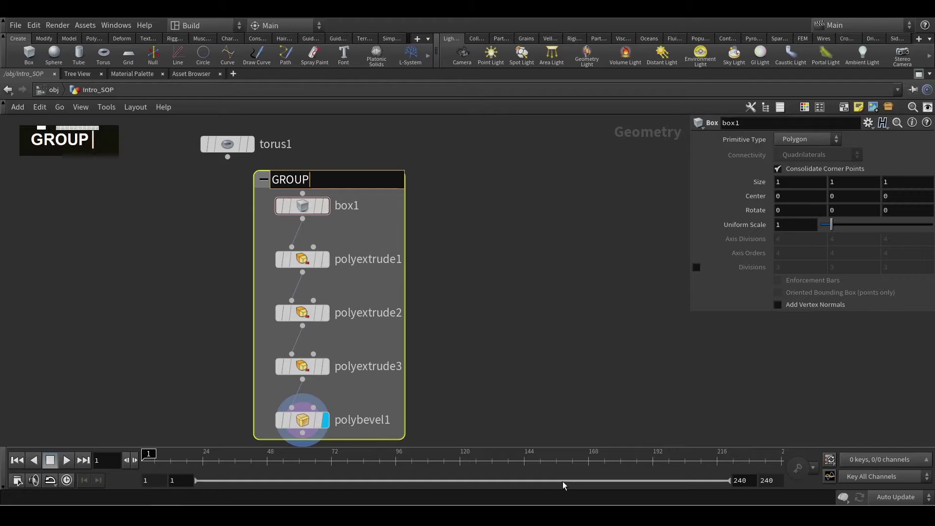
type(" METHOD")
key("Return")
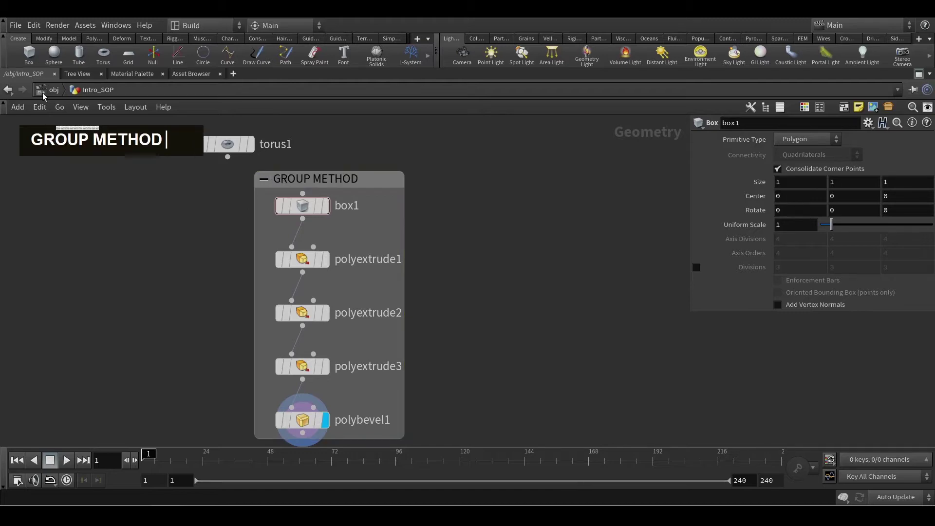
Step: Restore the split pane layout, add a new Box node beside the GROUP METHOD network box and display it
left_click(919, 74)
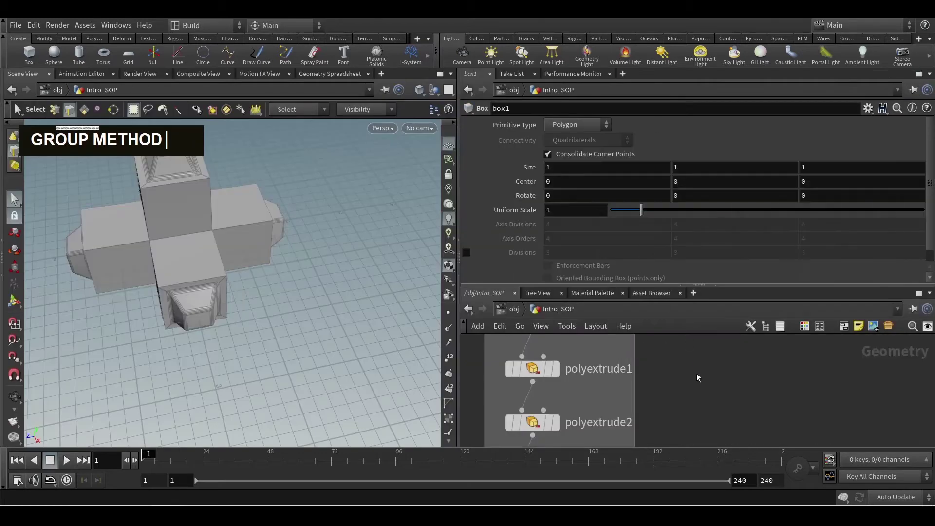
scroll(674, 384, "down", 2)
middle_click_drag(674, 384, 651, 393)
key("Tab")
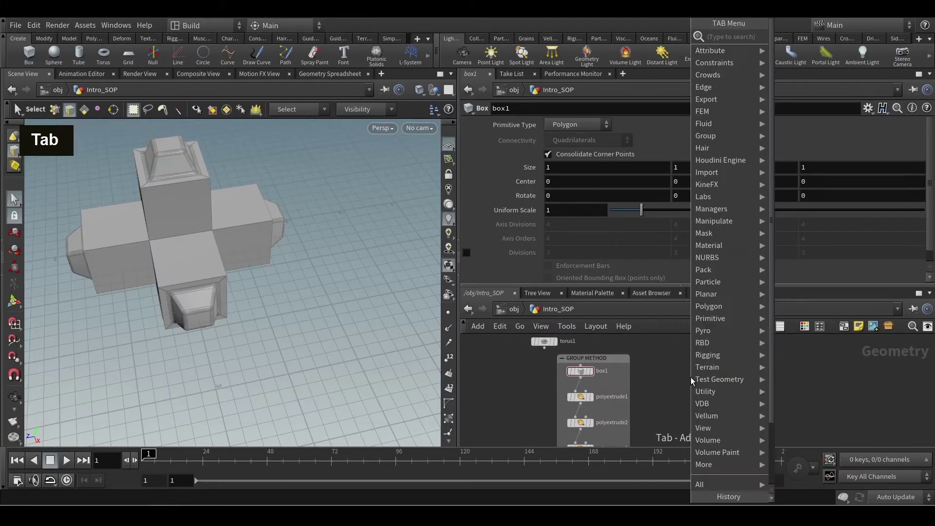
type("box")
key("Return")
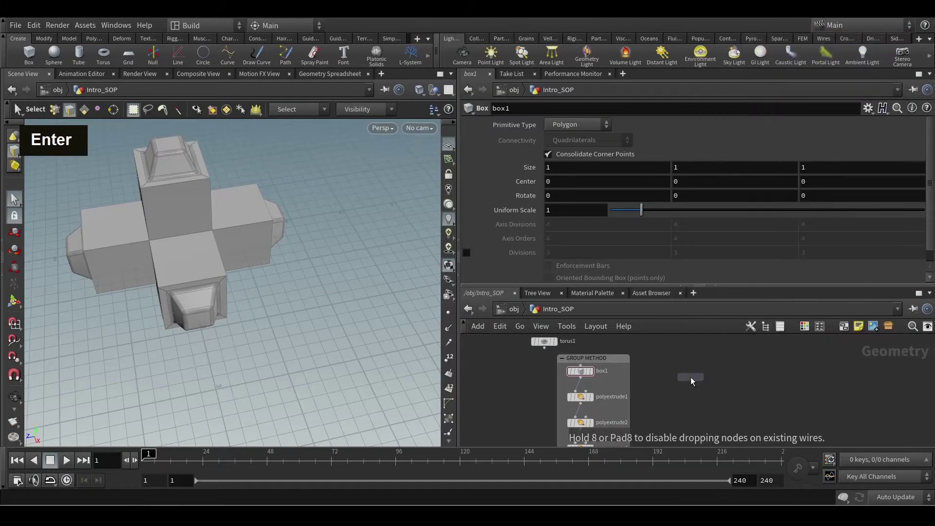
left_click(690, 366)
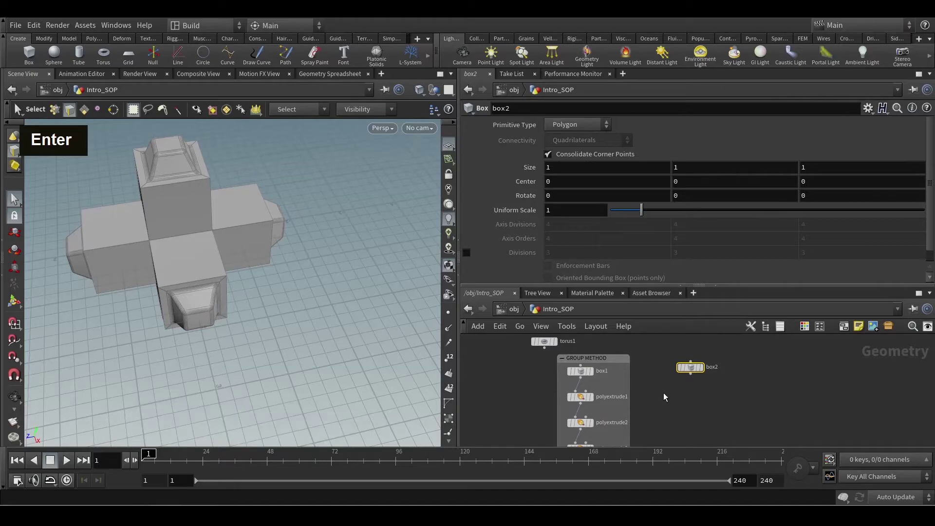
left_click(700, 370)
scroll(167, 274, "up", 2, "alt")
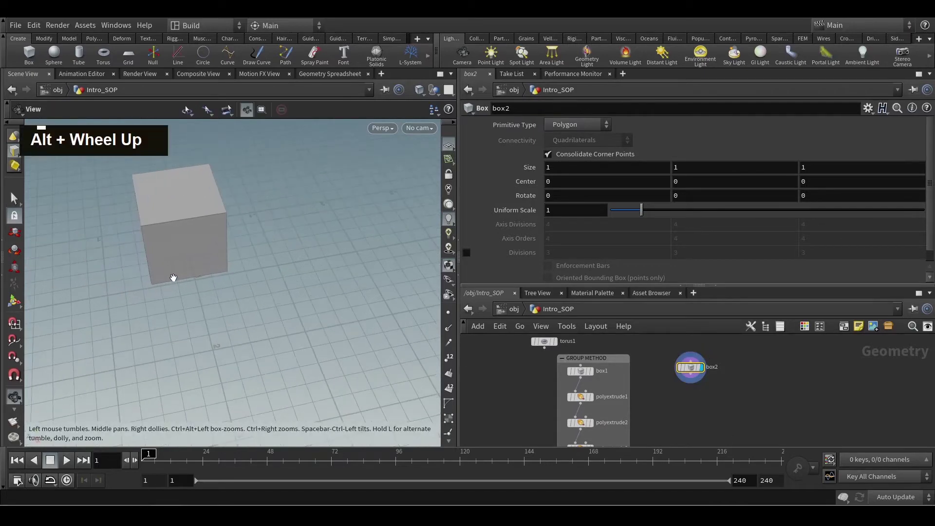
left_click_drag(167, 274, 215, 255, "alt")
middle_click_drag(215, 255, 250, 259, "alt")
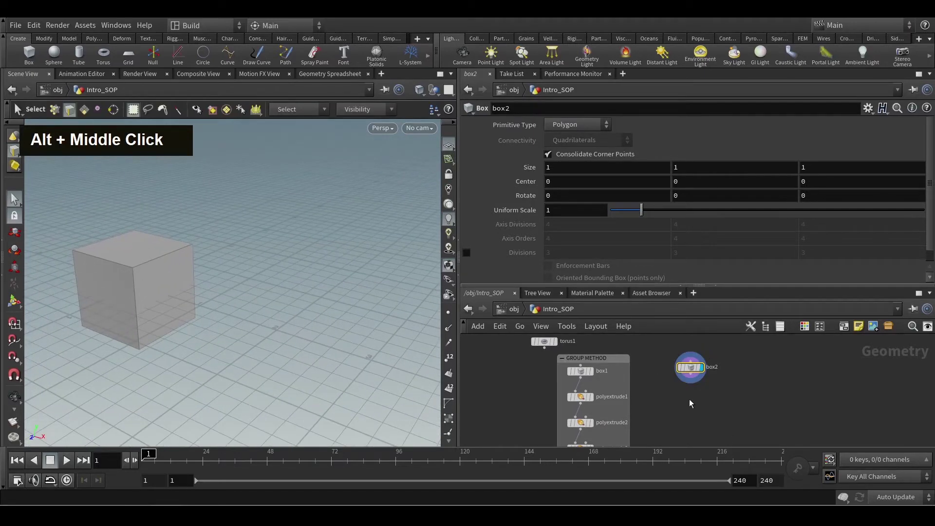
Step: Connect a new PolyExtrude node below box2 and display its result
left_click(690, 376)
key("Tab")
key("Down")
key("Return")
key("Return")
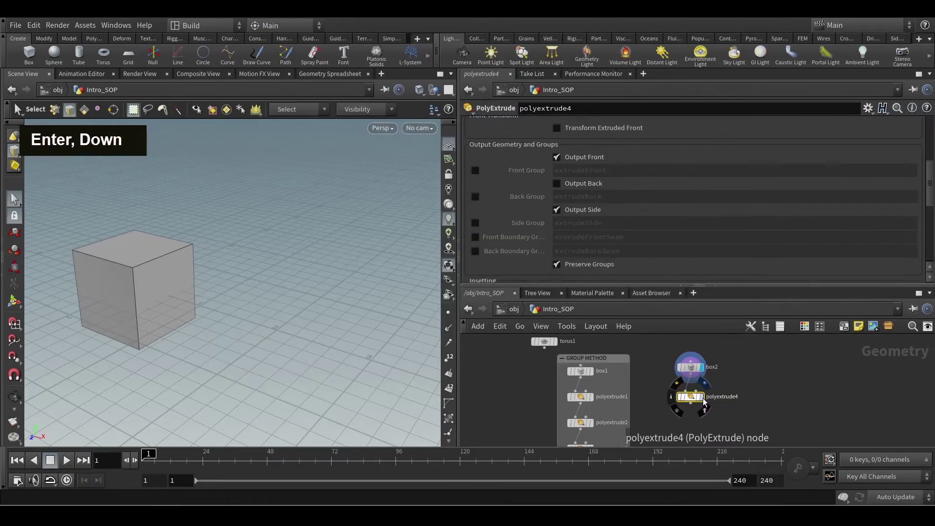
Step: Set polyextrude4 to divide into Individual Elements and extrude all box faces by a Distance of 1
scroll(569, 122, "up", 5)
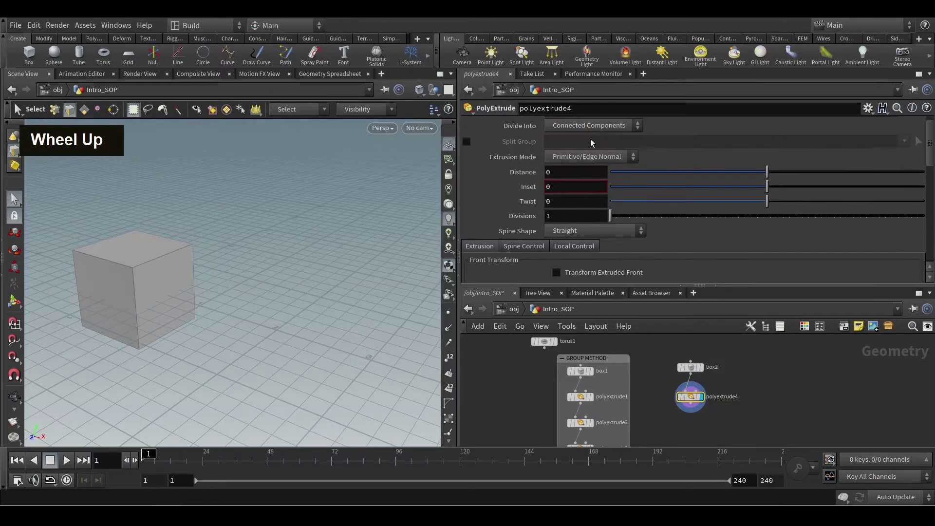
left_click(591, 141)
left_click(577, 152)
scroll(590, 385, "up", 2)
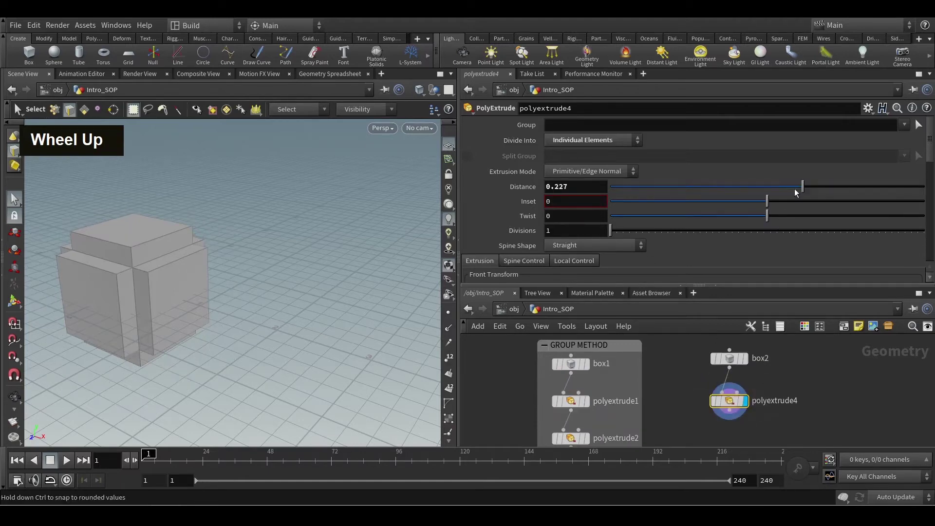
left_click_drag(794, 188, 924, 189)
scroll(190, 307, "down", 3, "alt")
left_click_drag(198, 298, 167, 317, "alt")
scroll(171, 315, "down", 2, "alt")
middle_click_drag(167, 317, 185, 317, "alt")
Step: Select the six outer end faces of the extruded arms, primitives 0-5, and apply a PolyExtrude to them
key("s")
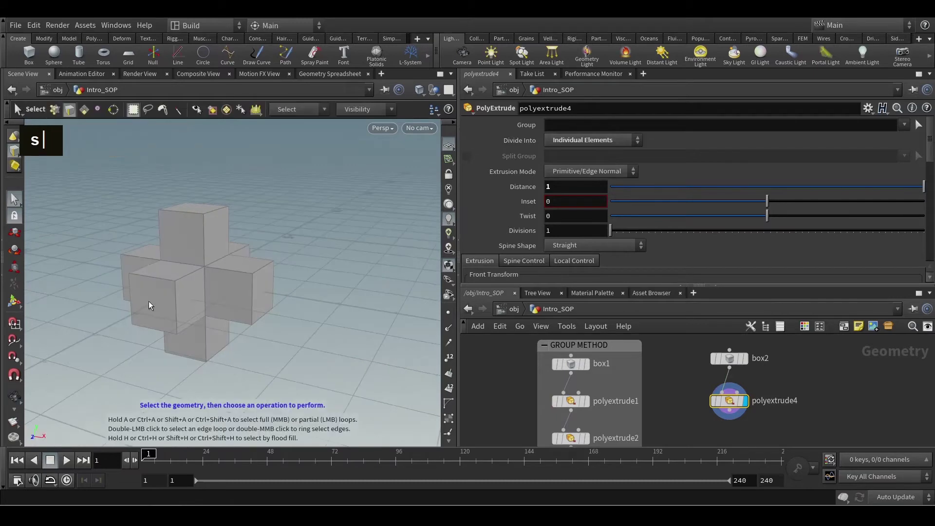
key("Return")
key("s")
left_click(84, 110)
left_click_drag(158, 301, 295, 262, "alt")
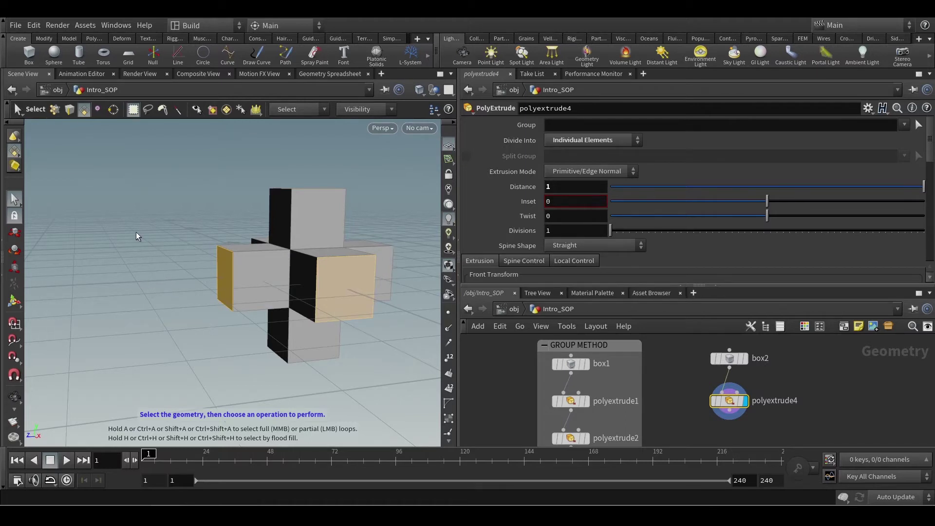
key("Tab")
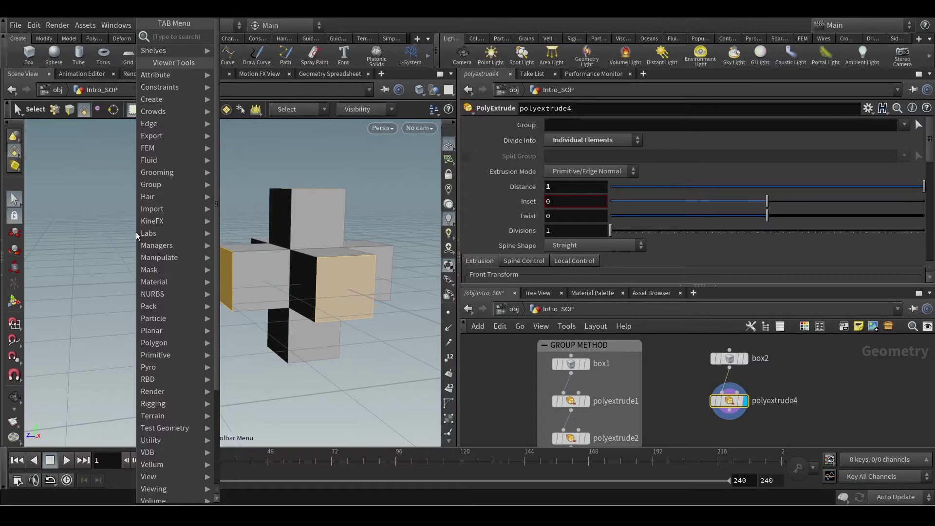
type("poly")
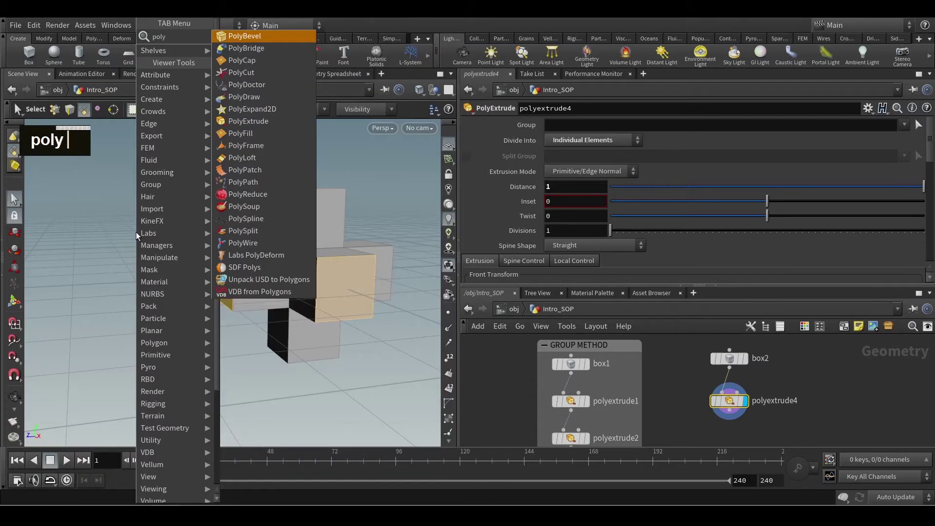
left_click(248, 121)
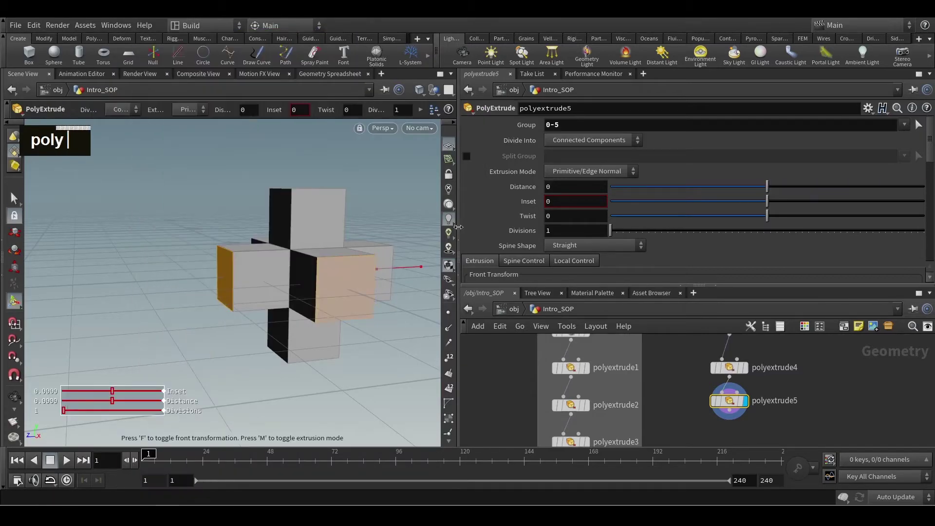
Step: Check polyextrude2's settings for reference and give polyextrude5 a Distance of 0 and an Inset of 0.189
left_click_drag(799, 187, 830, 186)
left_click(571, 405)
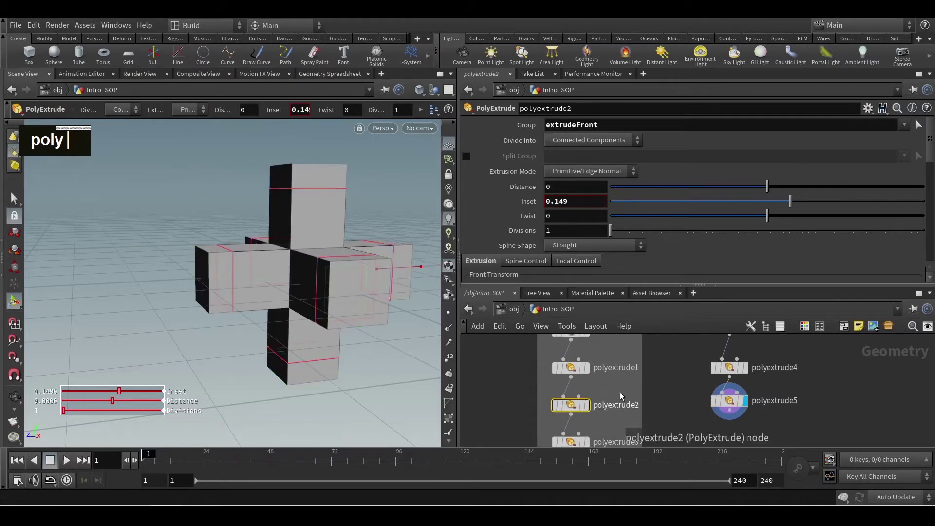
left_click(737, 402)
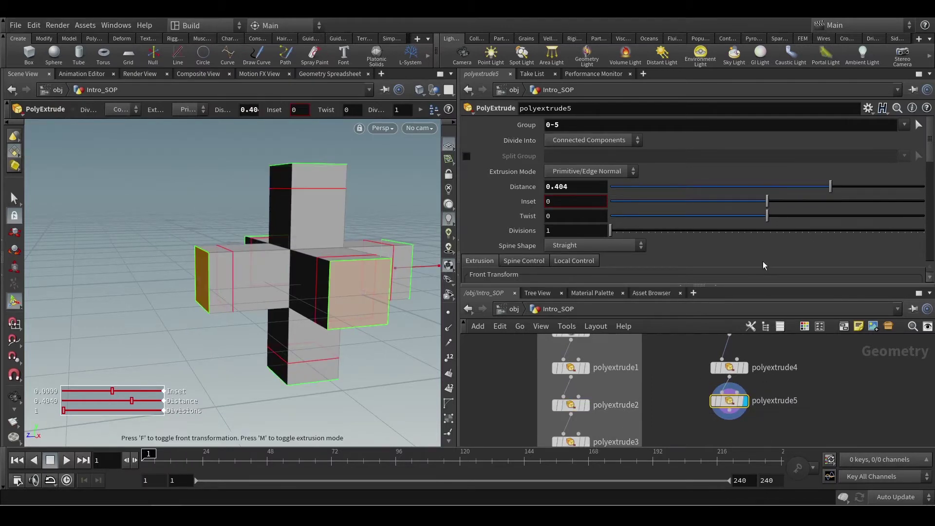
left_click(767, 186)
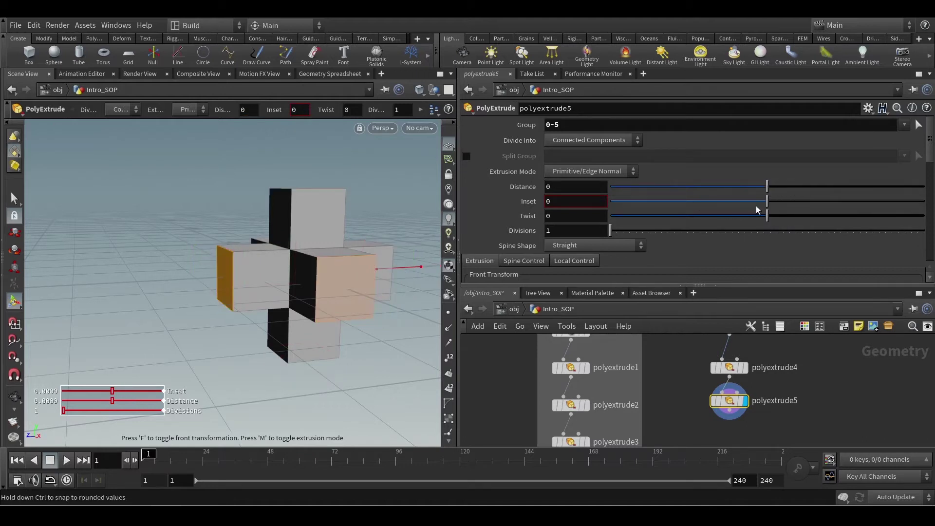
left_click_drag(768, 202, 797, 203)
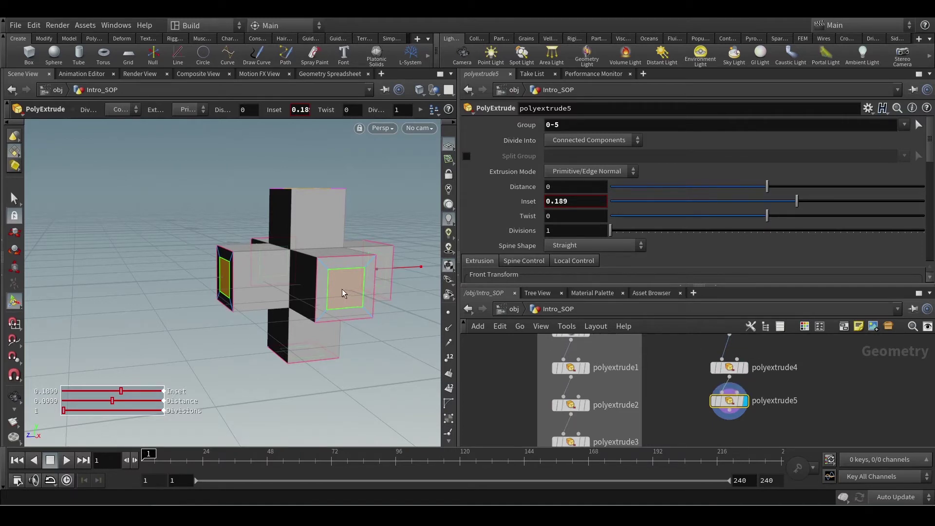
Step: Apply another PolyExtrude to the inset end faces, primitives 24-29, with a Distance of 0.652
key("Tab")
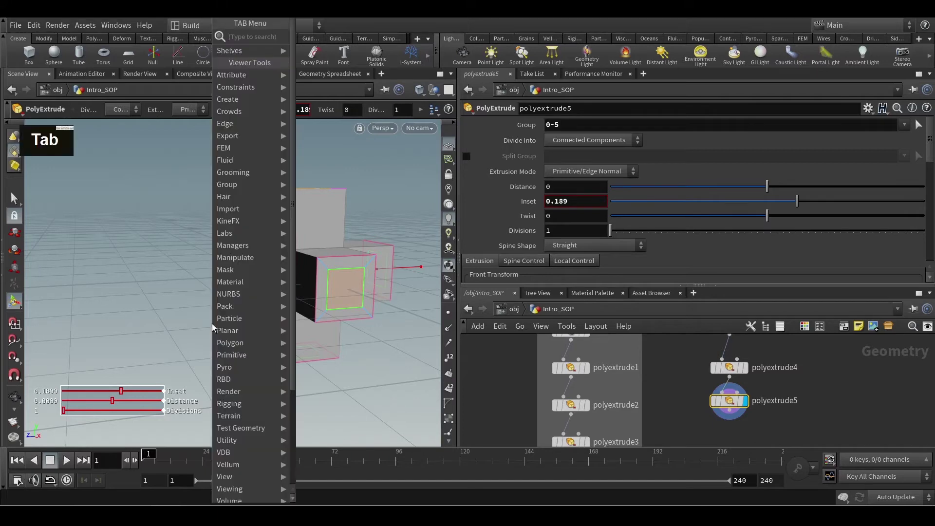
type("pol")
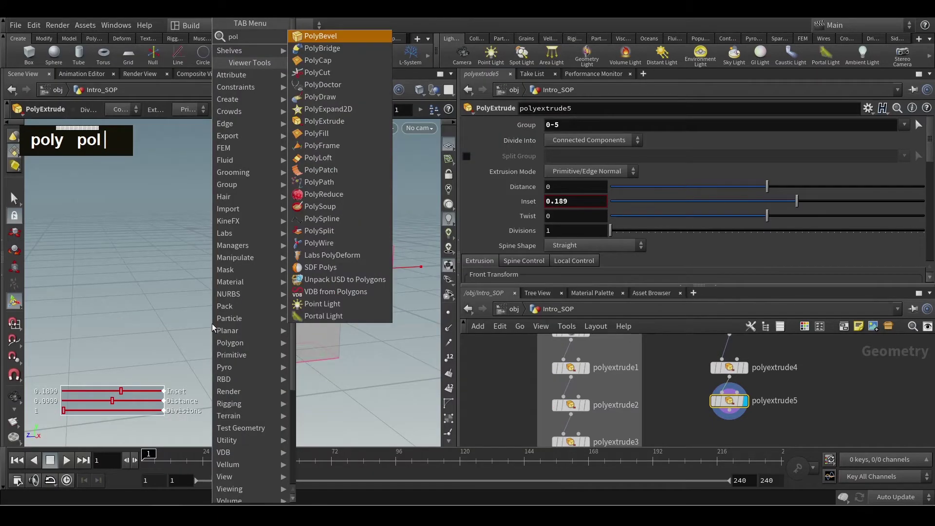
left_click(356, 125)
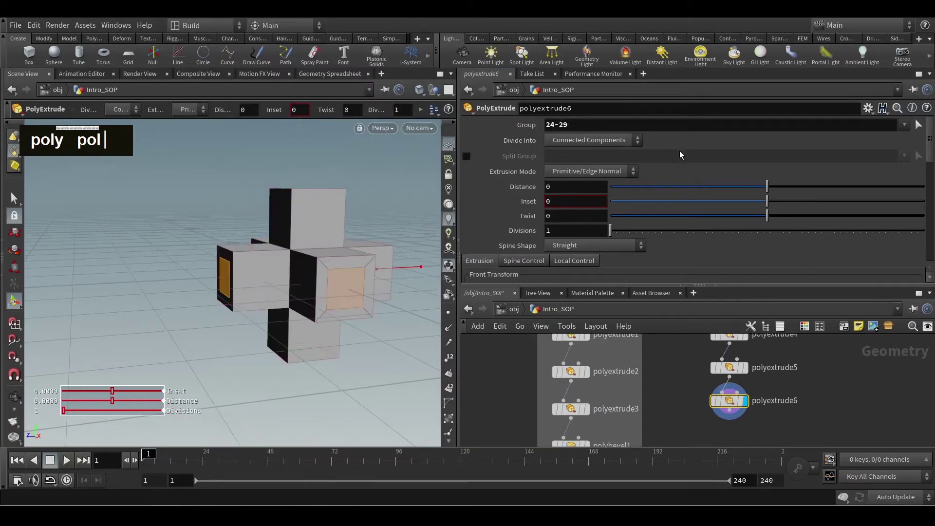
left_click_drag(768, 186, 870, 187)
scroll(284, 279, "down", 2, "alt")
left_click_drag(271, 281, 187, 317, "alt")
key("Return")
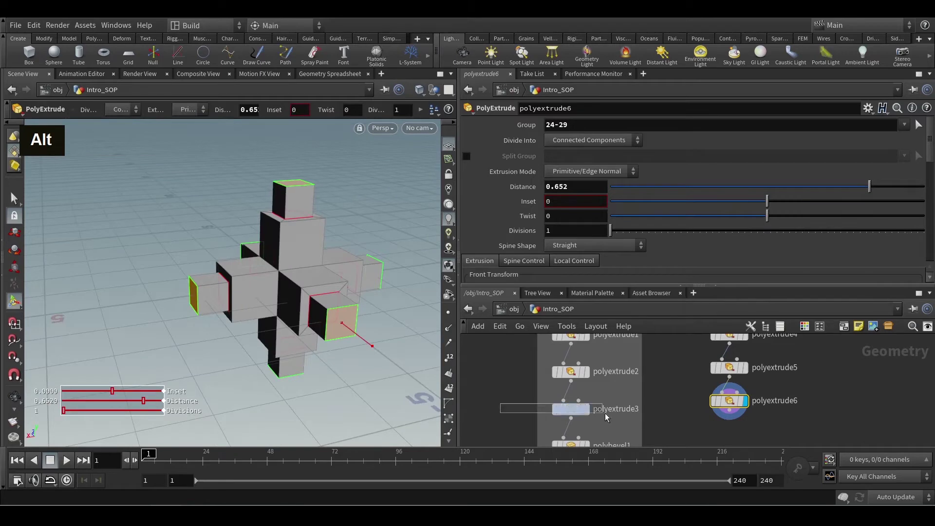
Step: Compare the Group settings of polyextrude3, polyextrude5 and polyextrude6
left_click(584, 405)
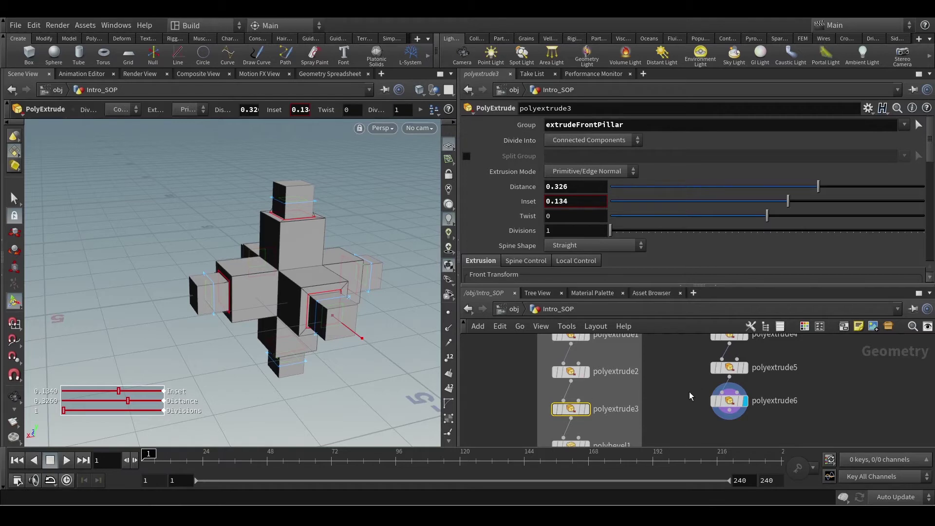
left_click(730, 401)
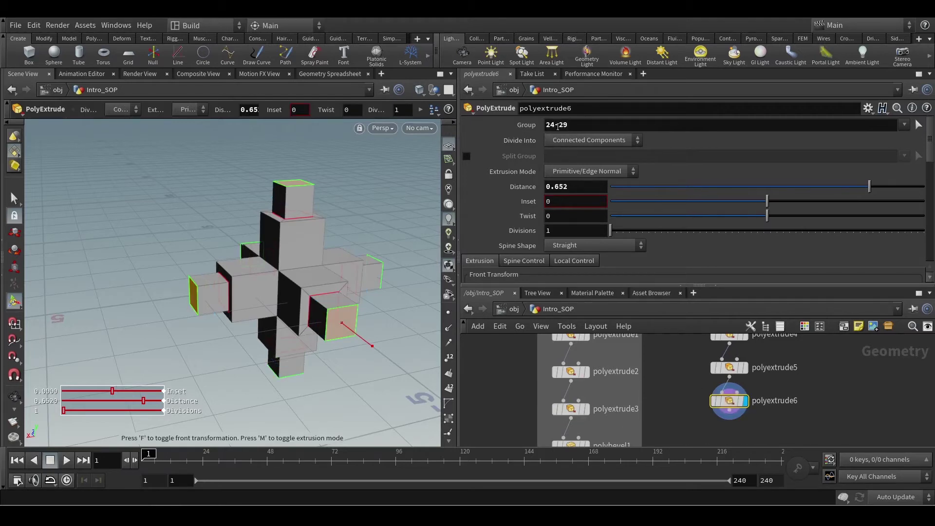
left_click(729, 368)
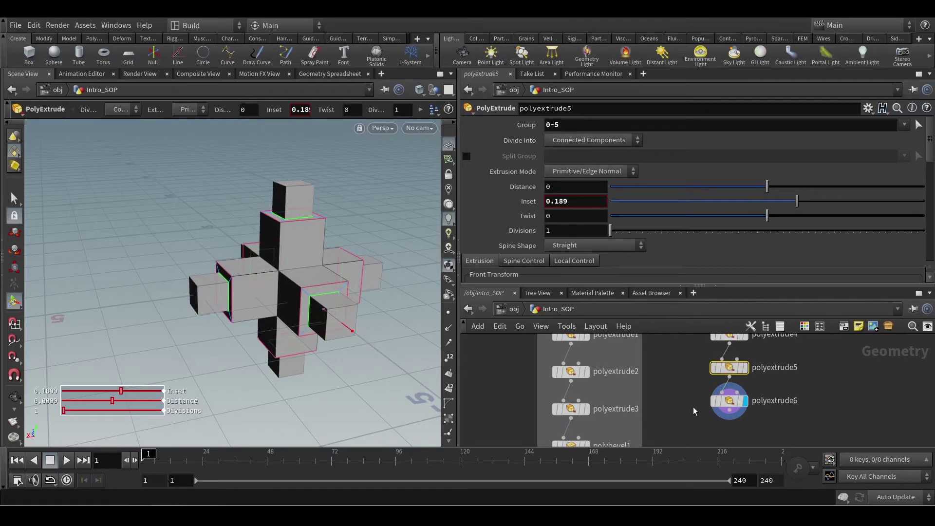
left_click(730, 400)
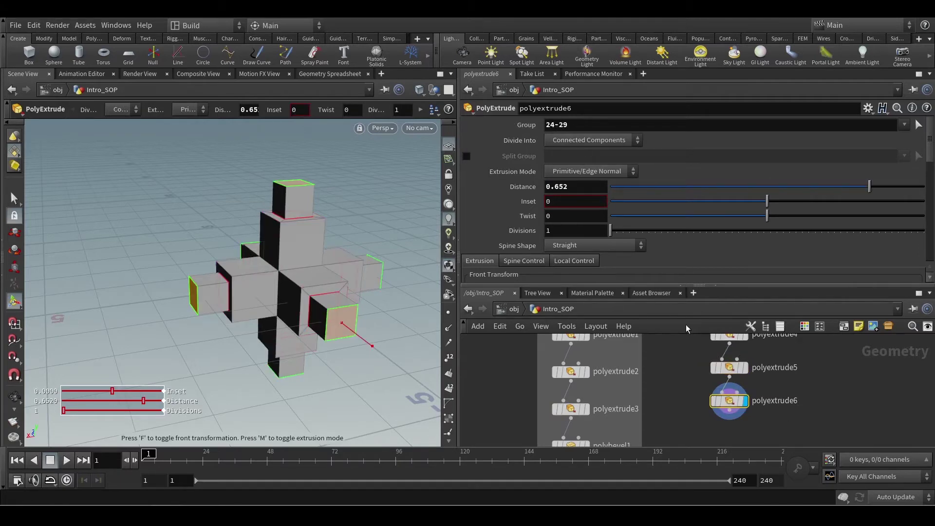
Step: Align box2 and its three PolyExtrude nodes in an even vertical column and move them beside the GROUP METHOD box
middle_click(684, 396)
scroll(698, 408, "down", 3)
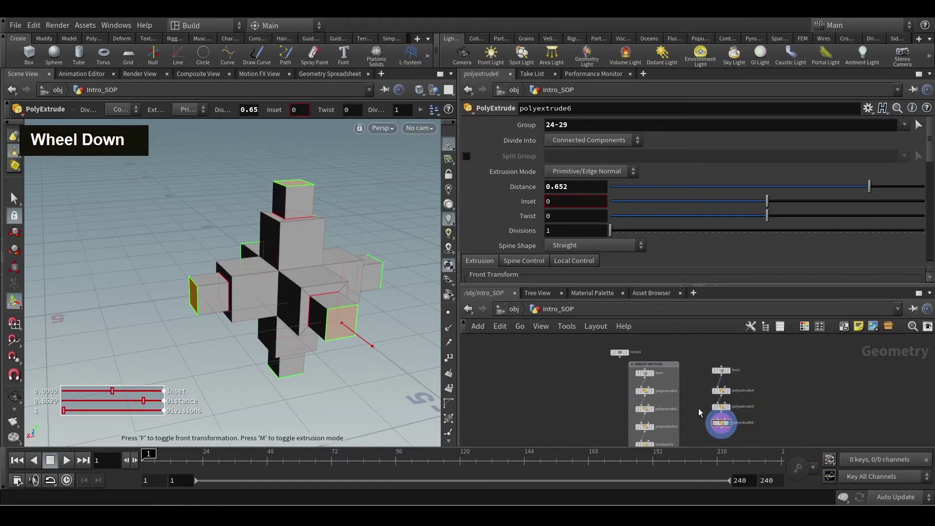
scroll(693, 420, "up", 2)
mouse_move(693, 420)
middle_mouse_down()
mouse_move(706, 396)
mouse_move(704, 408)
middle_mouse_up()
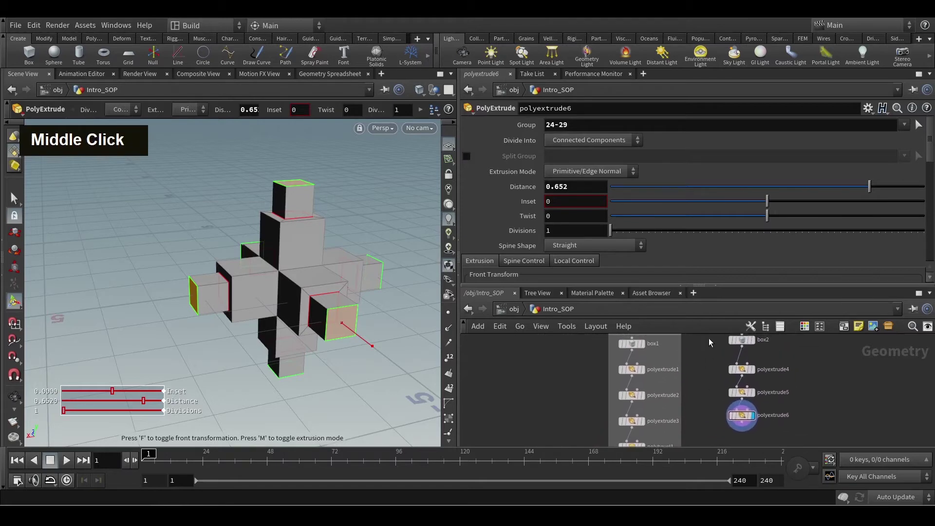
left_click_drag(709, 339, 757, 427)
key("a")
left_click_drag(741, 347, 714, 366)
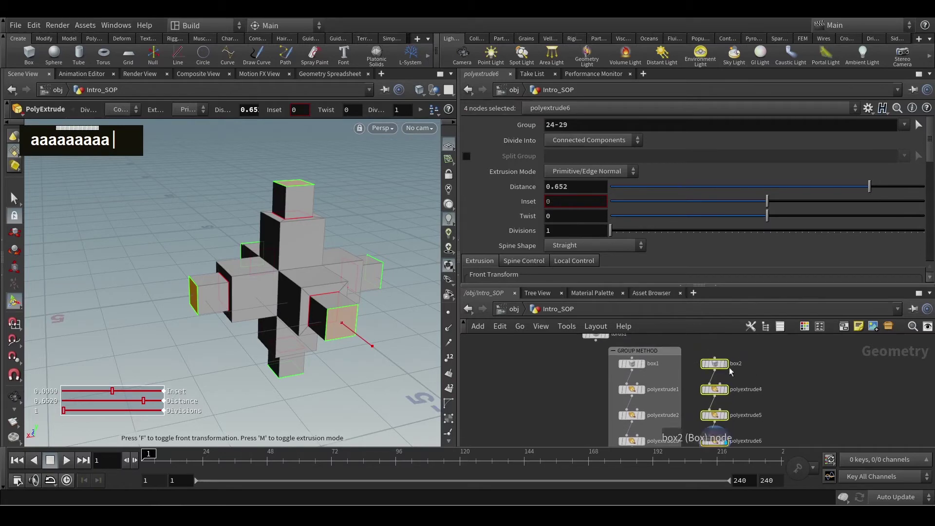
Step: Enclose box2 and its three PolyExtrude nodes in a network box labelled MANUAL
middle_click_drag(749, 370, 697, 353)
left_click(845, 327)
middle_click_drag(756, 393, 762, 405)
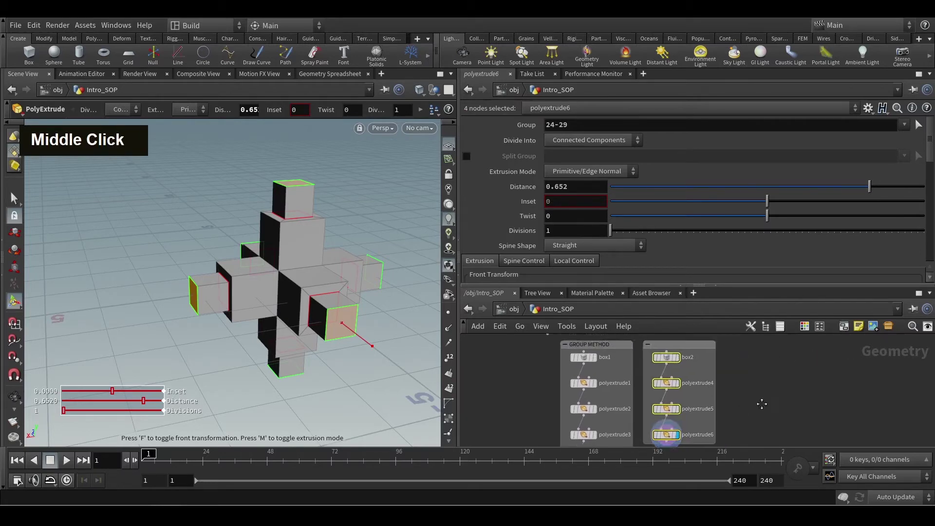
scroll(677, 351, "up", 3)
double_click(678, 344)
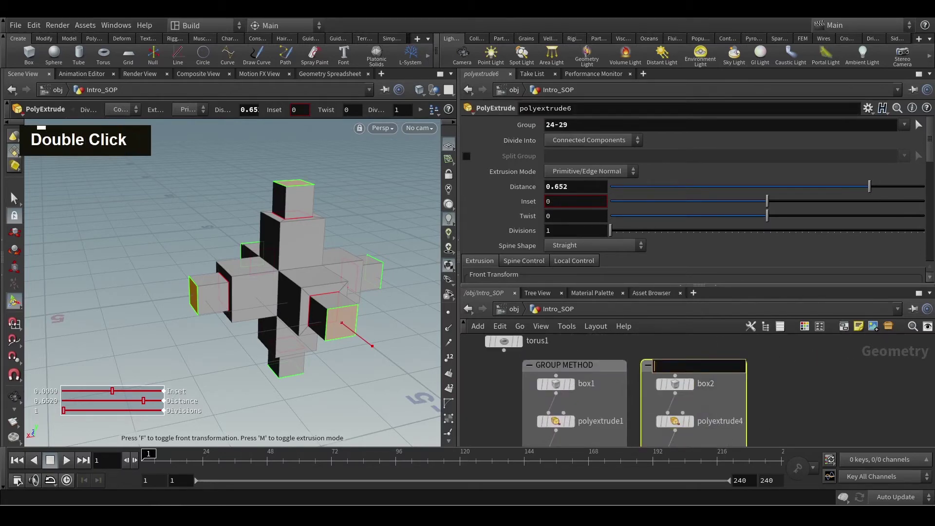
type("MANUAL")
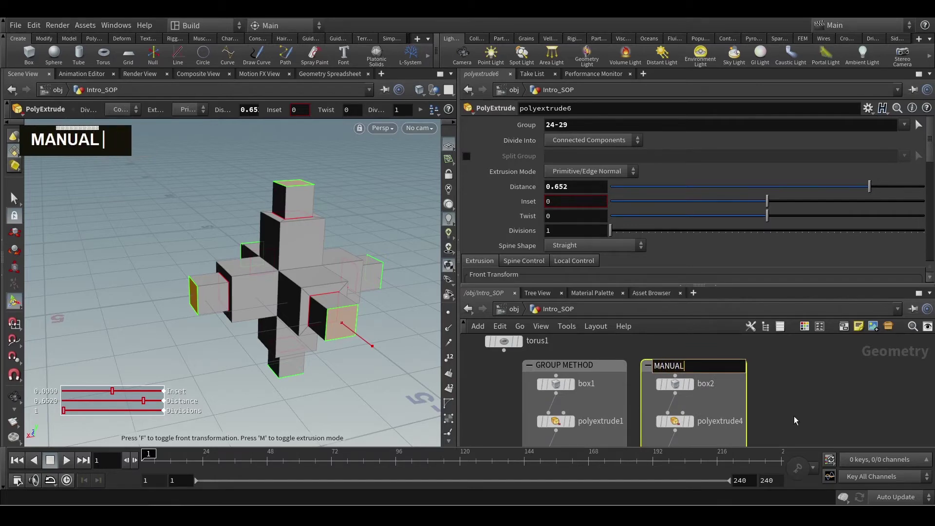
key("Return")
Step: Move the torus1 node to the free space above and between the GROUP METHOD and MANUAL boxes
scroll(786, 395, "down", 3)
middle_click_drag(769, 366, 776, 393)
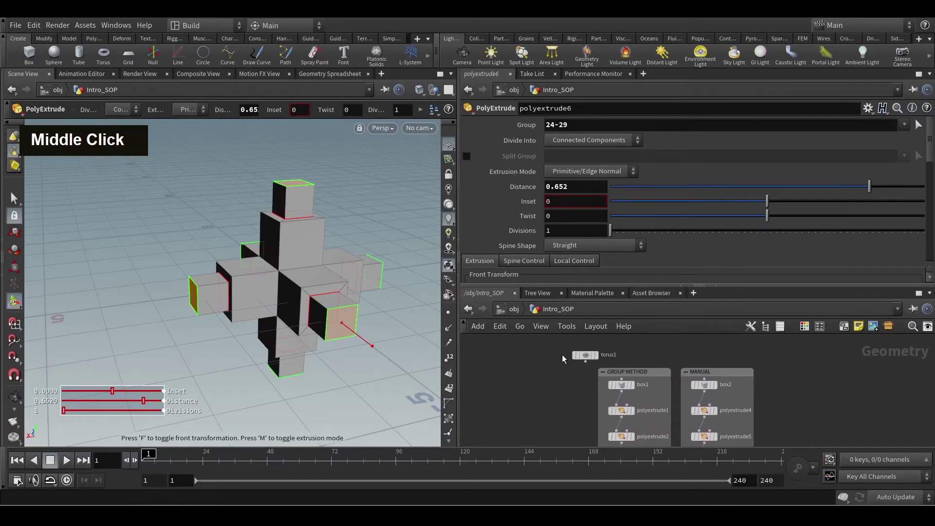
left_click_drag(588, 356, 670, 338)
middle_click_drag(750, 425, 740, 358)
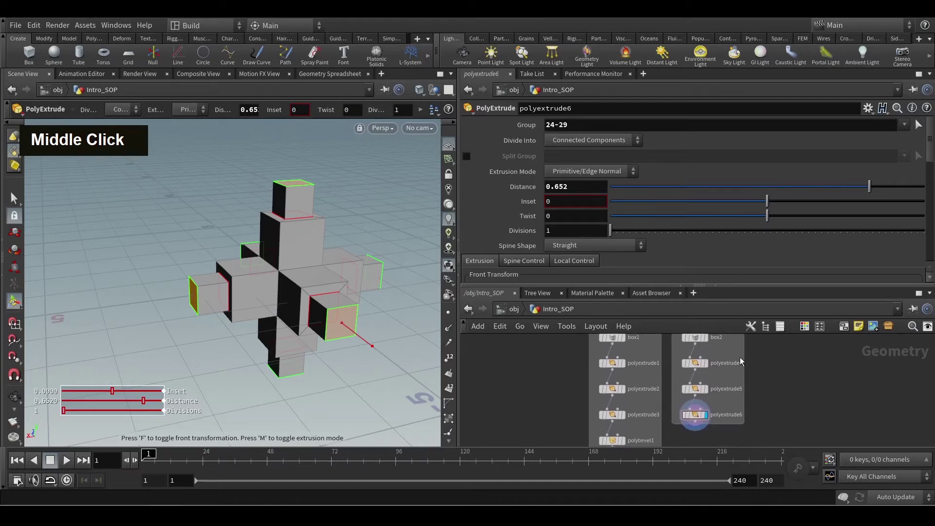
Step: Check polyextrude3's settings for reference and give polyextrude6 a Distance of 0.32 and an Inset of 0.121
scroll(618, 422, "up", 2)
mouse_move(625, 414)
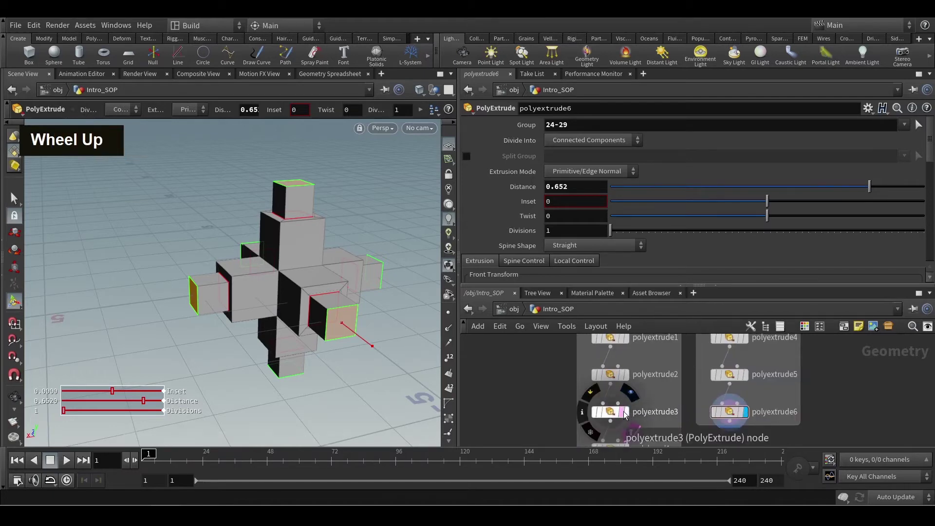
left_click(625, 414)
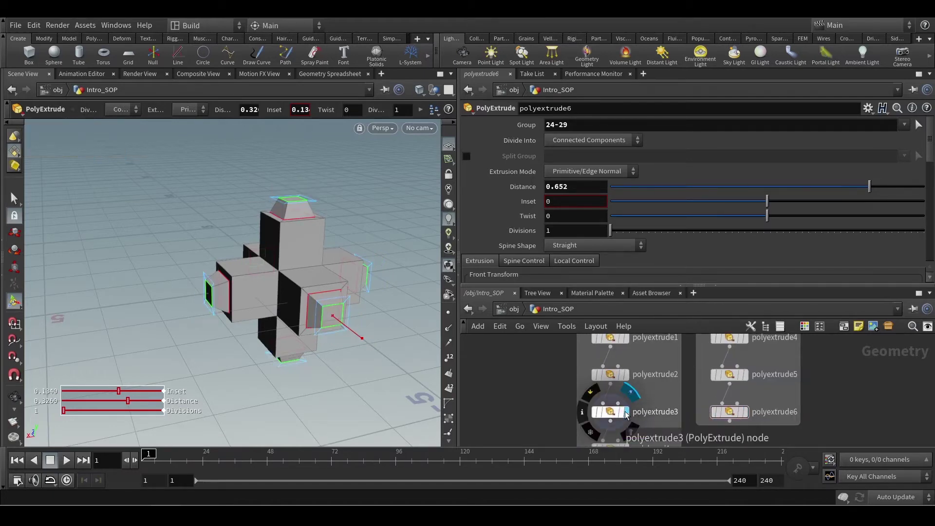
left_click(616, 414)
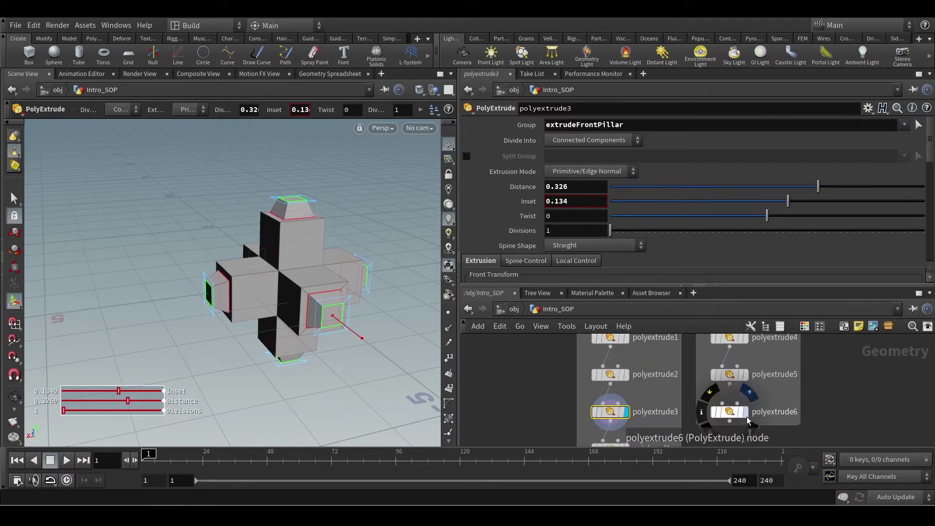
left_click(729, 411)
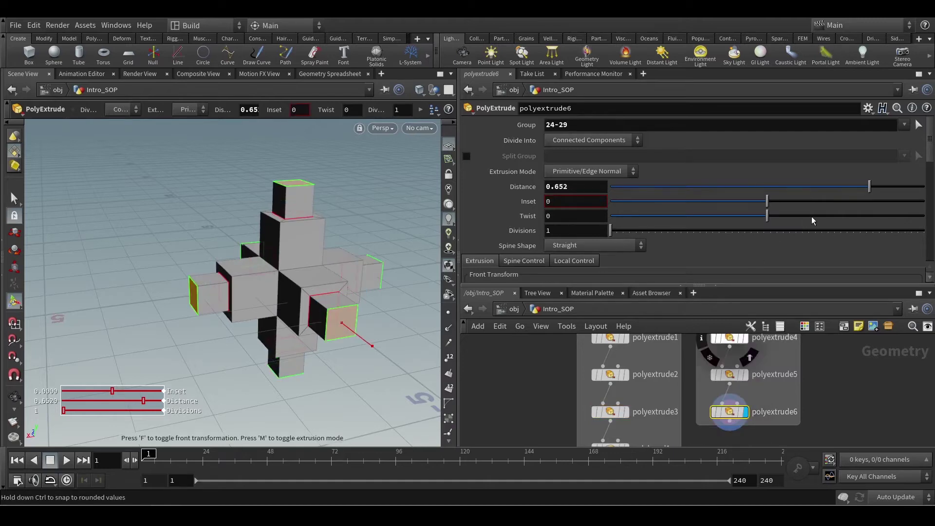
left_click_drag(812, 187, 787, 204)
Step: Compare the settings and displayed results of polyextrude3 and polyextrude6
left_click(609, 411)
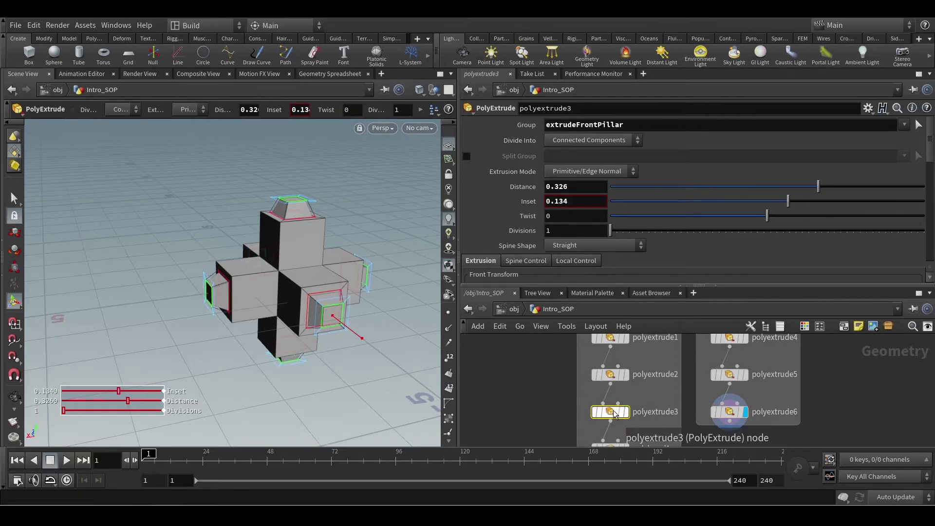
left_click(729, 411)
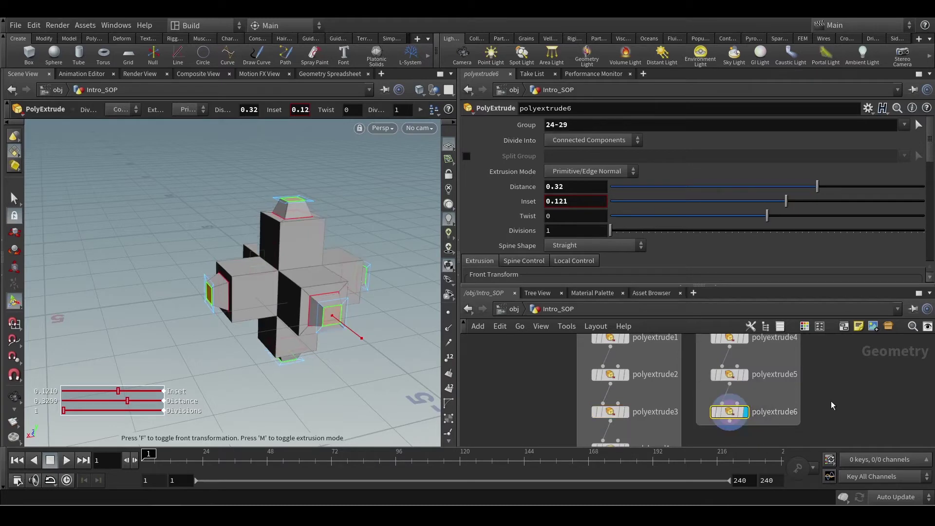
mouse_move(745, 414)
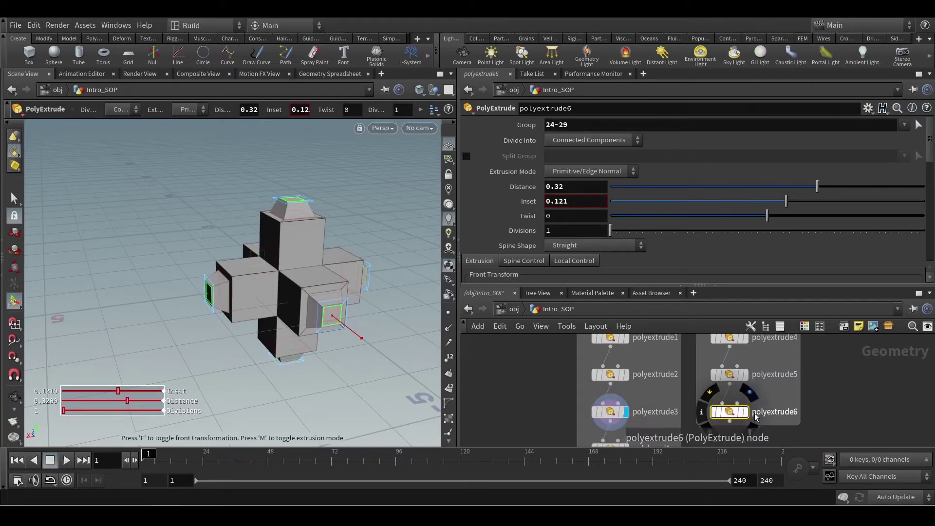
left_click(610, 412)
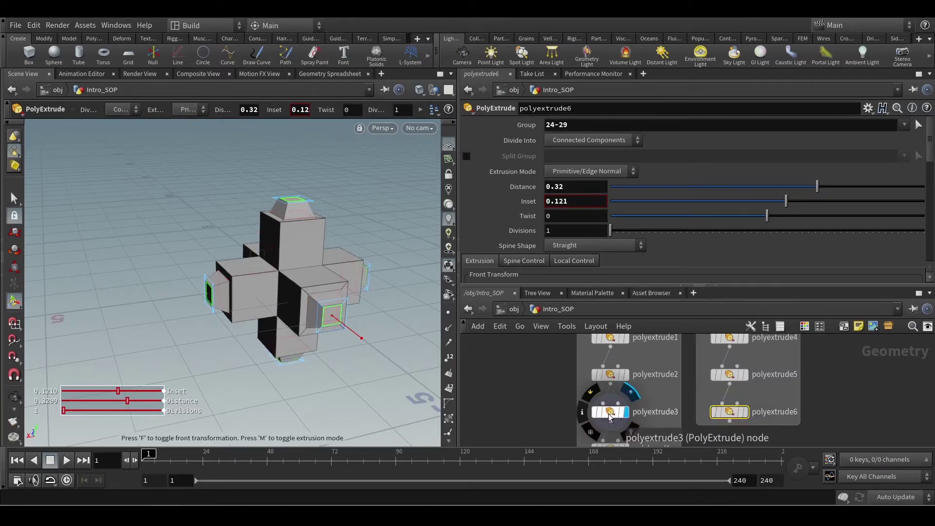
Step: Replace box1 with torus1 as the input of polyextrude1 in the GROUP METHOD chain
scroll(694, 415, "up", 2)
middle_click_drag(612, 281, 633, 240)
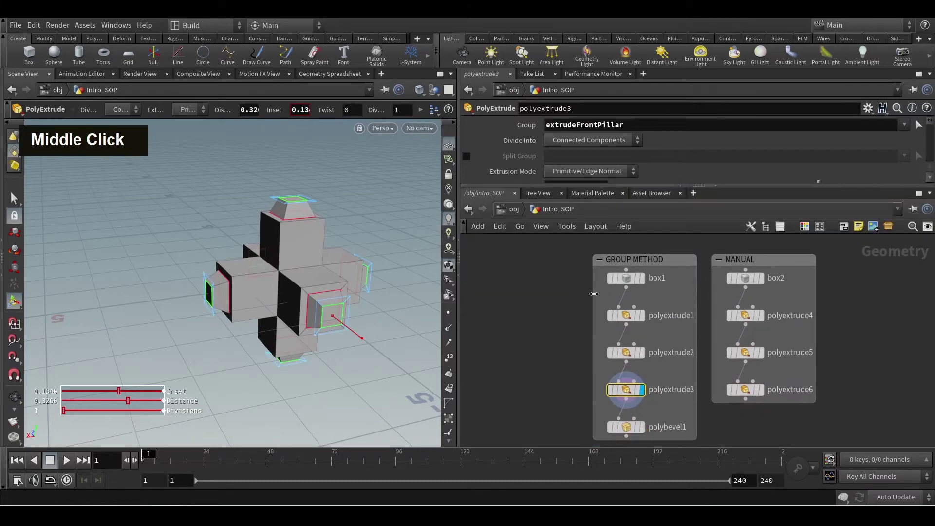
middle_click_drag(546, 292, 540, 324)
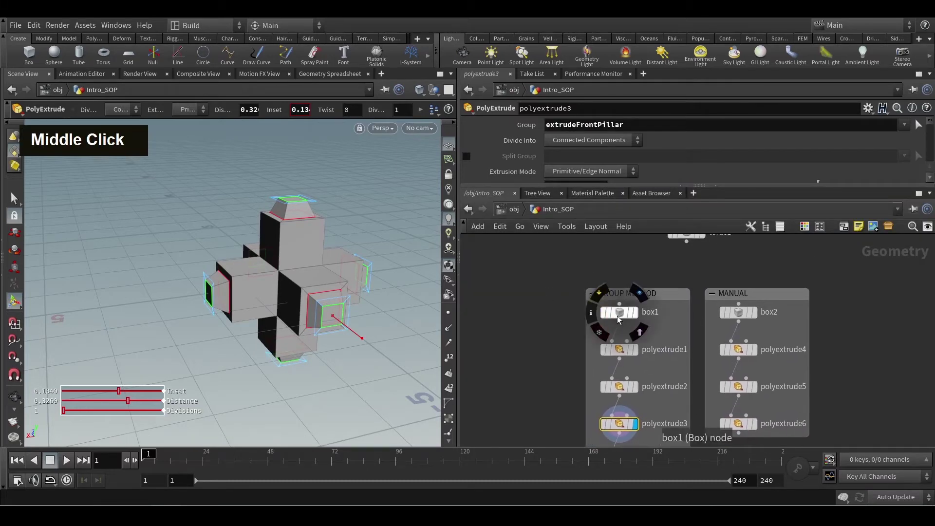
left_click_drag(617, 318, 539, 318)
left_click_drag(688, 237, 625, 322)
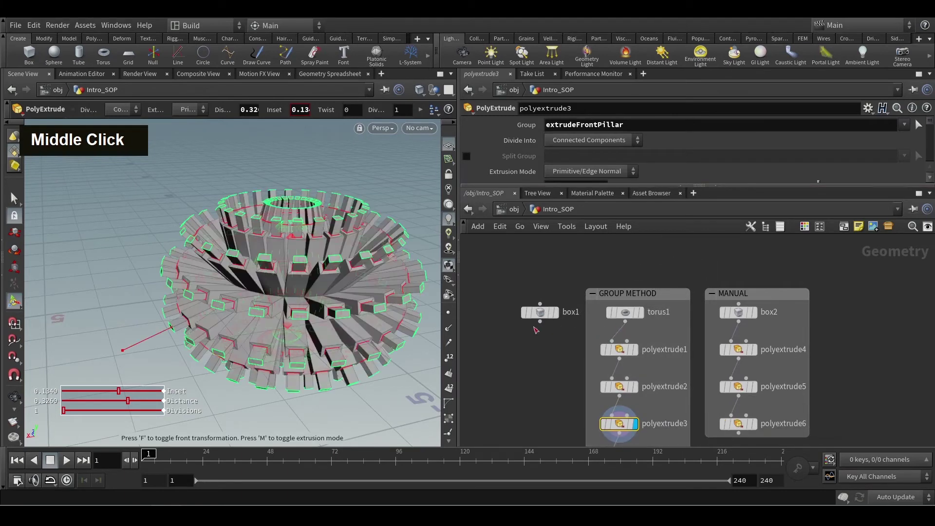
Step: Examine how the group-based extrusions apply across the torus faces, from a distance and close up
key("alt")
scroll(343, 323, "down", 5, "alt")
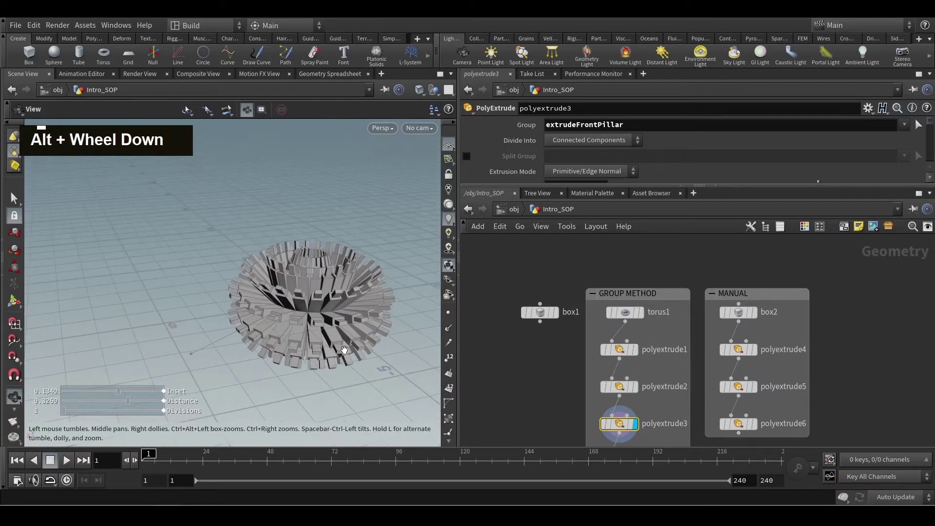
left_click_drag(342, 323, 311, 291, "alt")
scroll(322, 314, "up", 3, "alt")
scroll(321, 314, "up", 3, "alt")
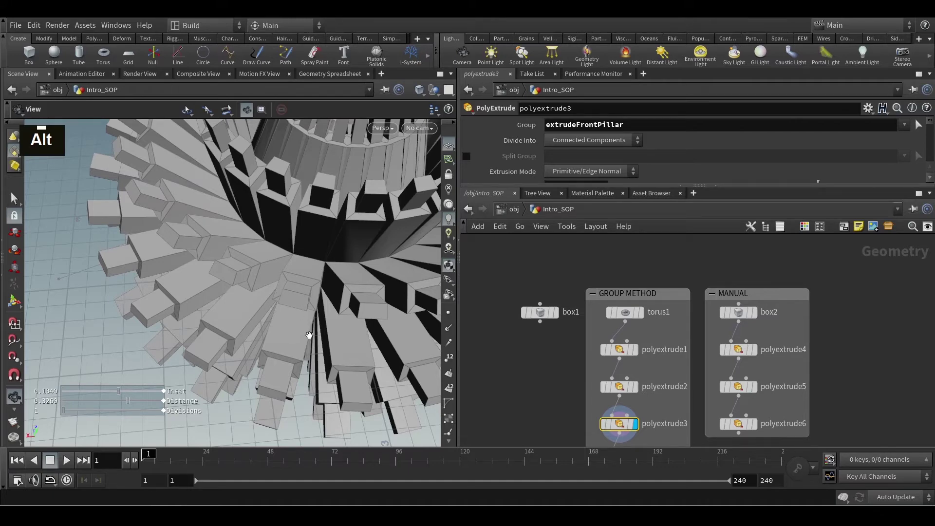
key("Return")
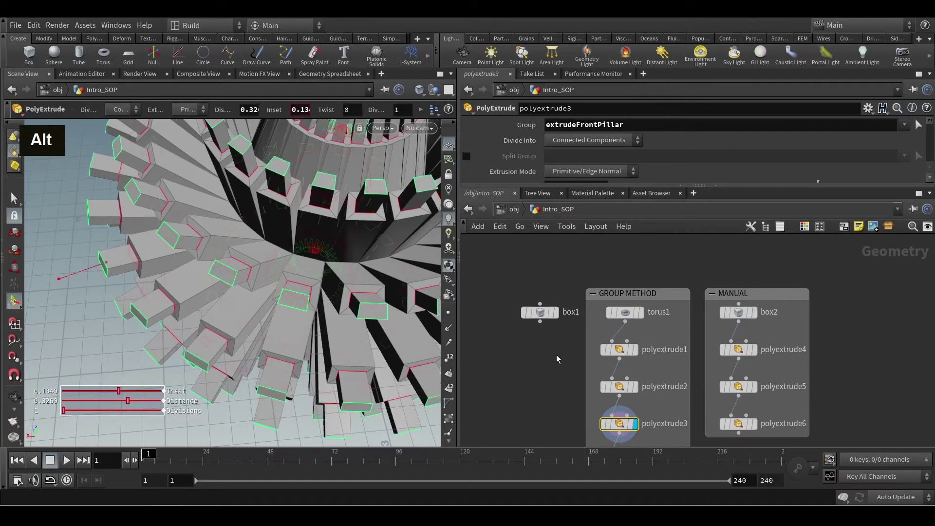
Step: Reconnect box1 as the input of polyextrude1 and move torus1 above the MANUAL box
left_click_drag(628, 317, 632, 273)
left_click_drag(540, 312, 617, 324)
left_click_drag(640, 267, 760, 260)
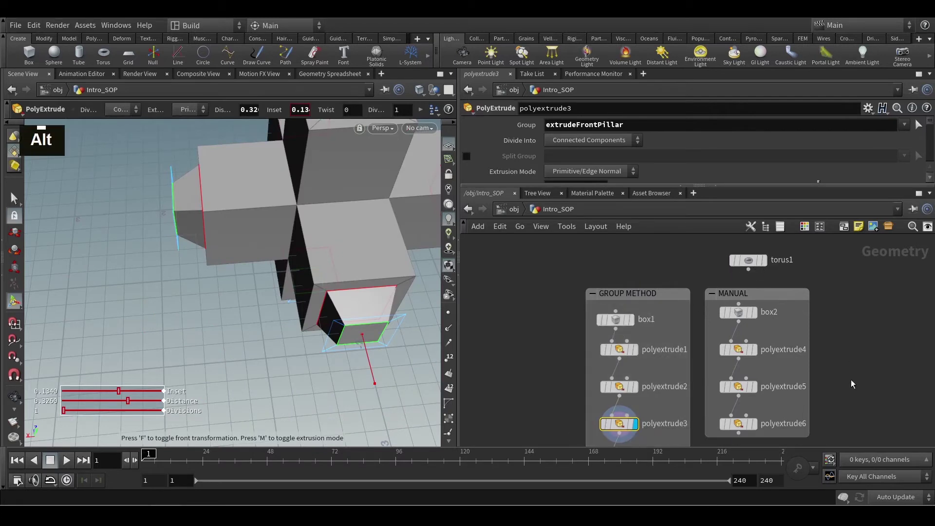
Step: Display polyextrude6 and replace box2 with torus1 as the input of polyextrude4 in the MANUAL chain
middle_click_drag(768, 422, 717, 383, "alt")
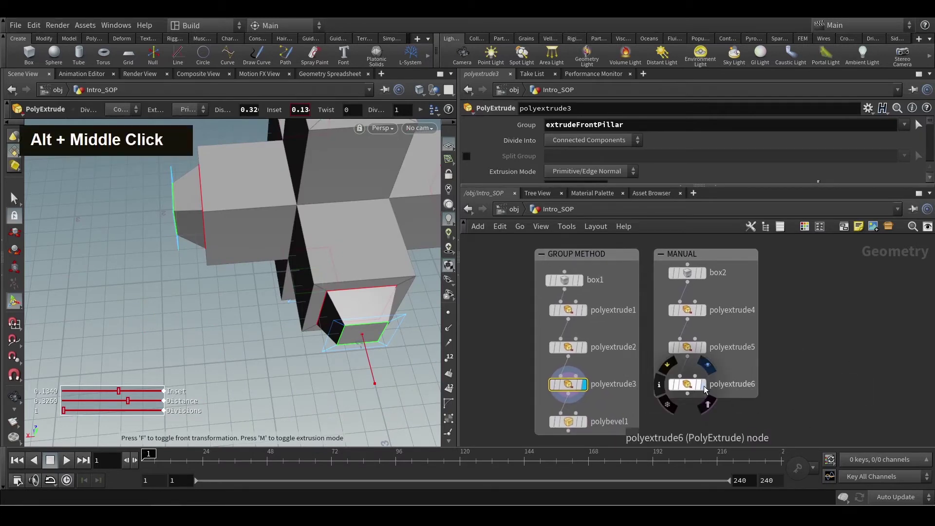
left_click(705, 386)
left_click(687, 384)
scroll(302, 272, "down", 3, "alt")
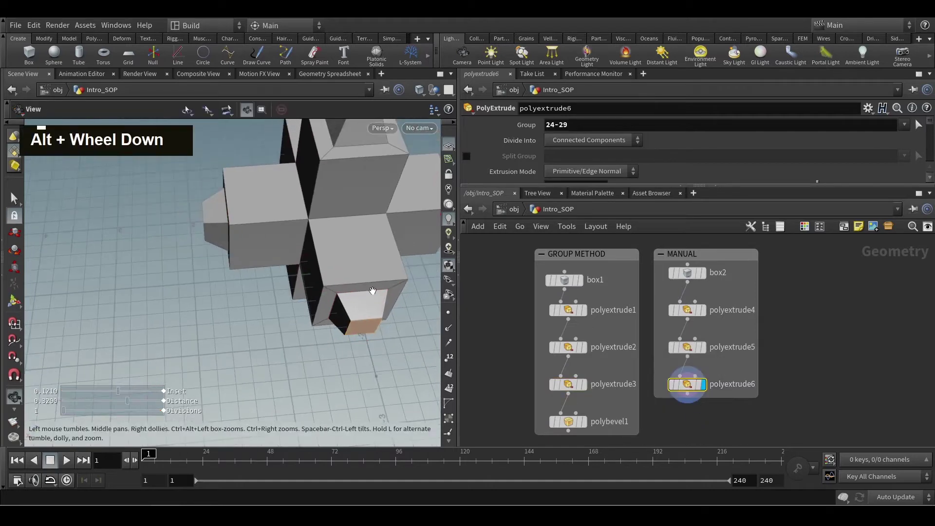
middle_click_drag(293, 292, 320, 325, "alt")
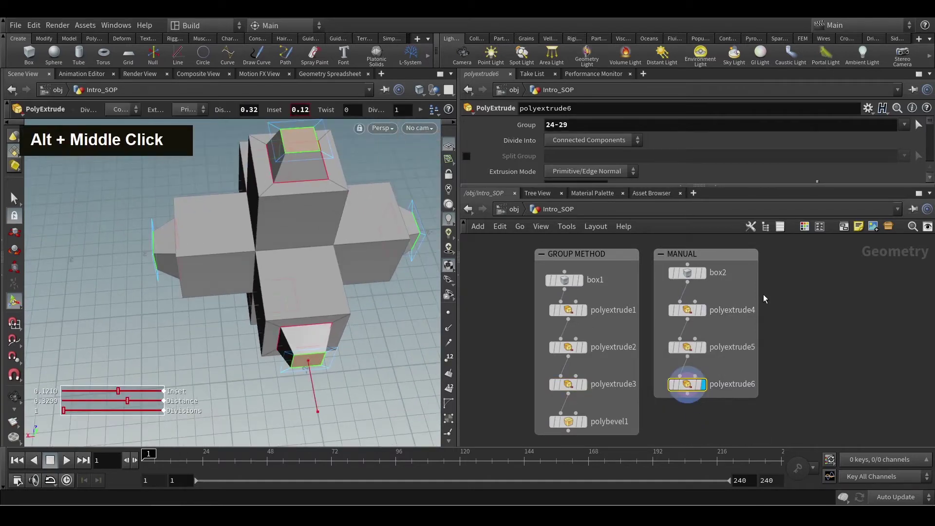
middle_click_drag(763, 298, 761, 323)
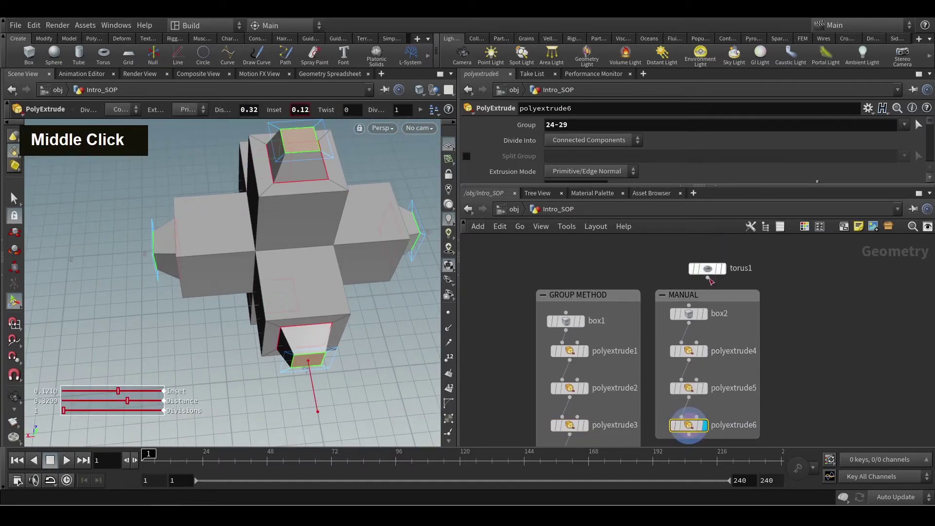
left_click_drag(689, 314, 697, 296)
Step: Inspect which torus faces the final MANUAL extrusion with group 24-29 affects
scroll(408, 317, "down", 6, "alt")
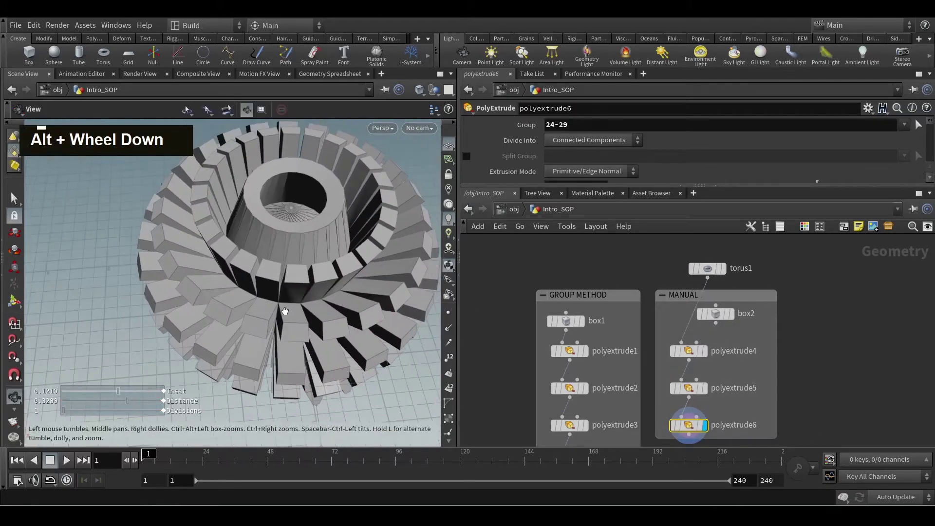
left_click_drag(370, 292, 278, 268, "alt")
scroll(280, 370, "up", 4, "alt")
key("Return")
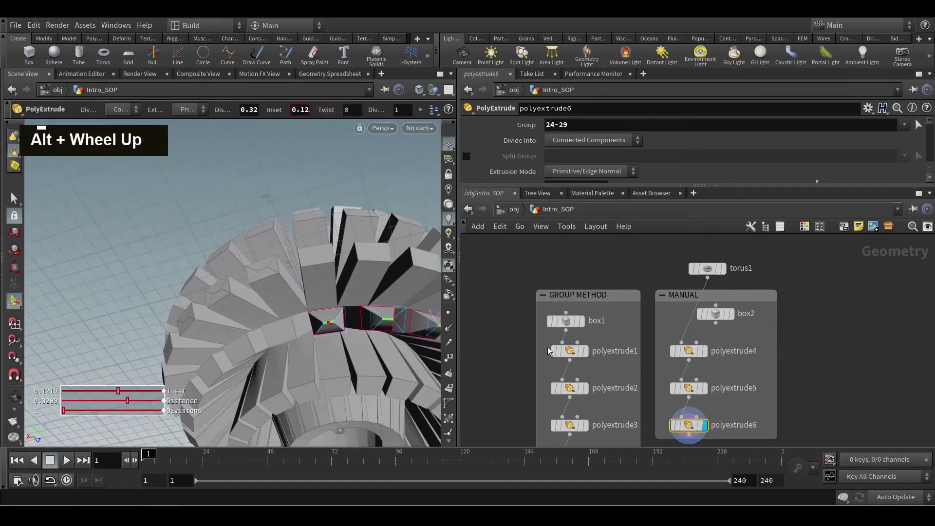
Step: Move box2 further away from the PolyExtrude chain inside the MANUAL box and clear the selection with the Select tool
left_click_drag(726, 322, 799, 322)
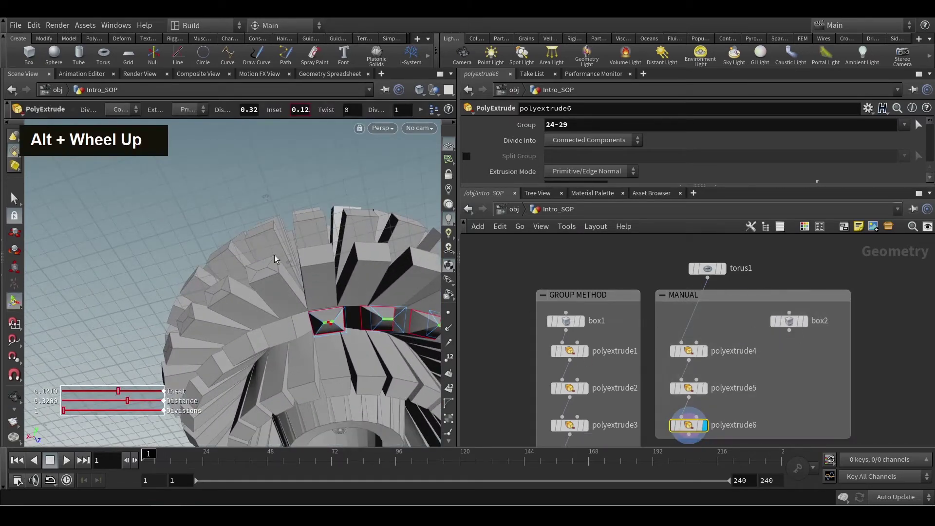
key("s")
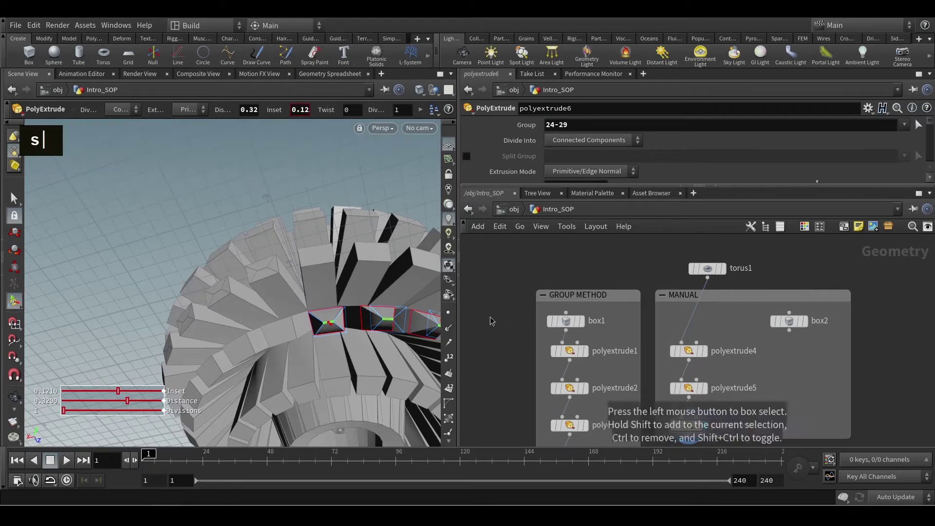
double_click(166, 201)
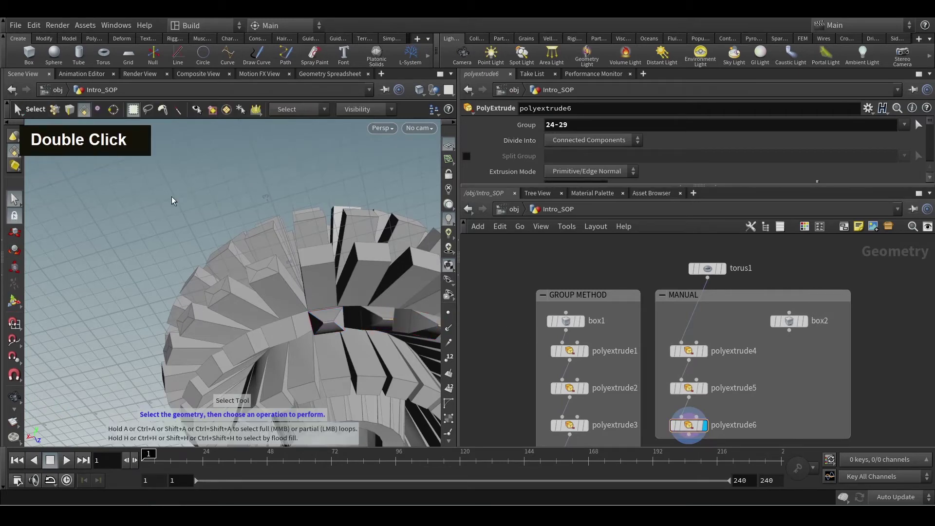
Step: Examine the manually extruded torus from the side and from below
scroll(198, 242, "down", 3, "alt")
left_click_drag(198, 242, 171, 291, "alt")
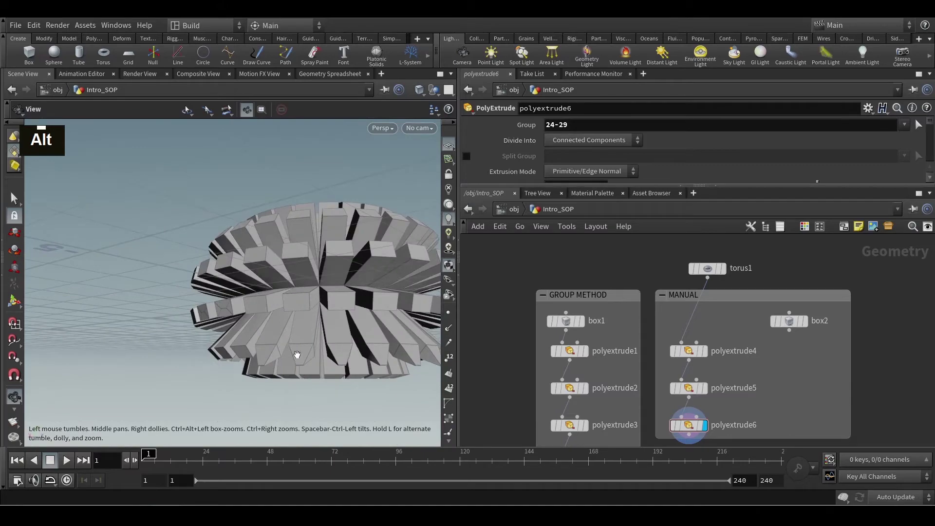
middle_click_drag(343, 355, 226, 334, "alt")
left_click_drag(227, 334, 154, 347, "alt")
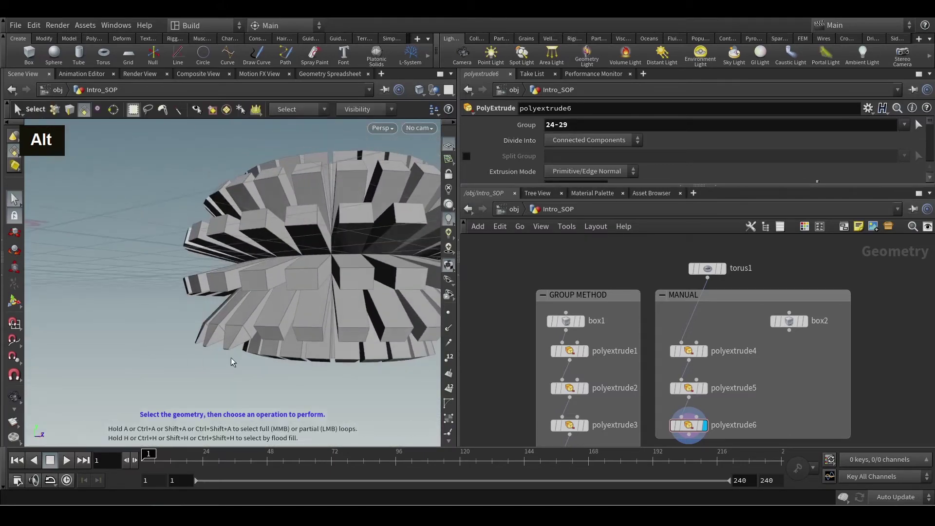
left_click_drag(240, 334, 373, 337, "alt")
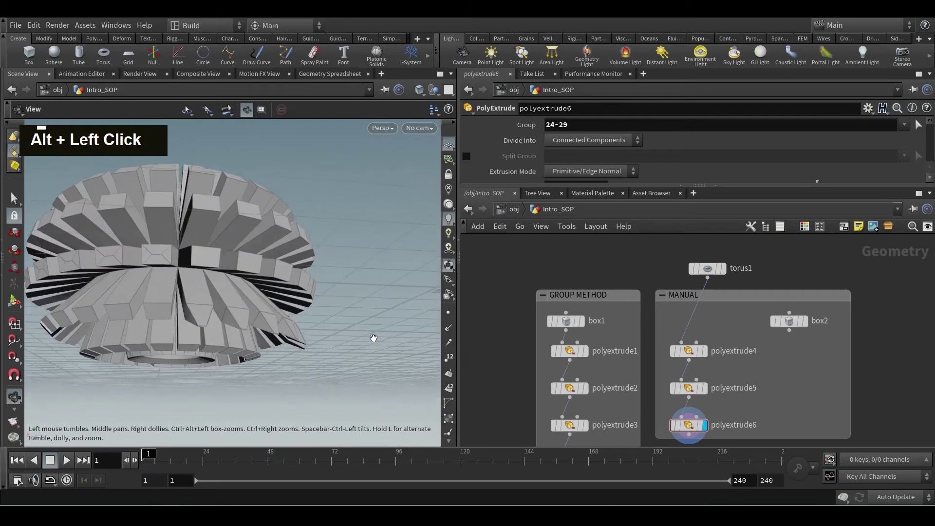
mouse_move(290, 377)
left_mouse_down("alt")
mouse_move(272, 385)
mouse_move(288, 385)
left_mouse_up("alt")
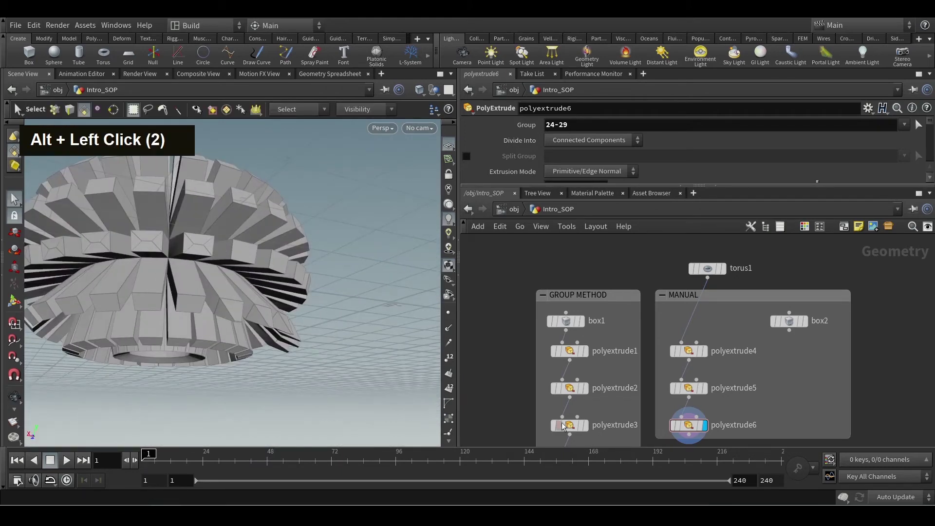
Step: Display polyextrude3 and replace box1 with torus1 as the input of polyextrude1 in the GROUP METHOD chain
middle_click_drag(518, 390, 520, 354)
left_click(579, 393)
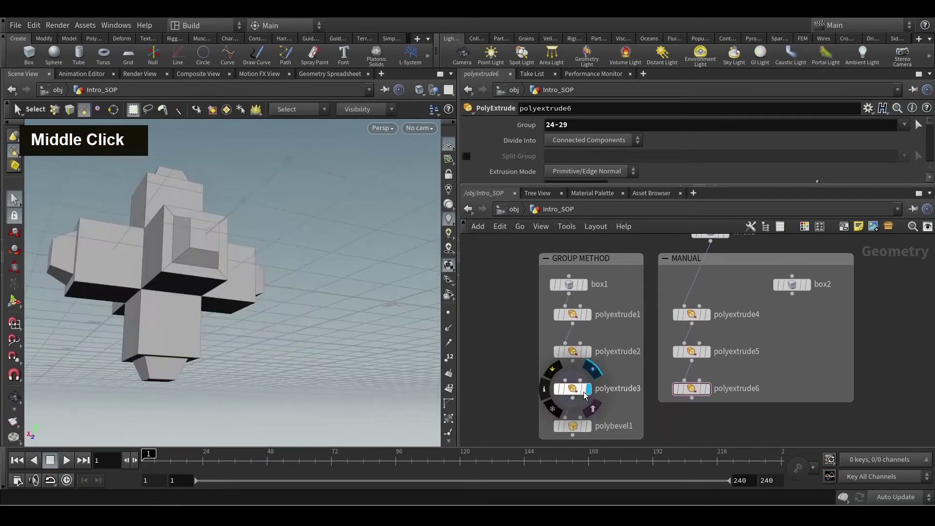
middle_click_drag(546, 286, 570, 335)
mouse_move(731, 287)
left_click(599, 343)
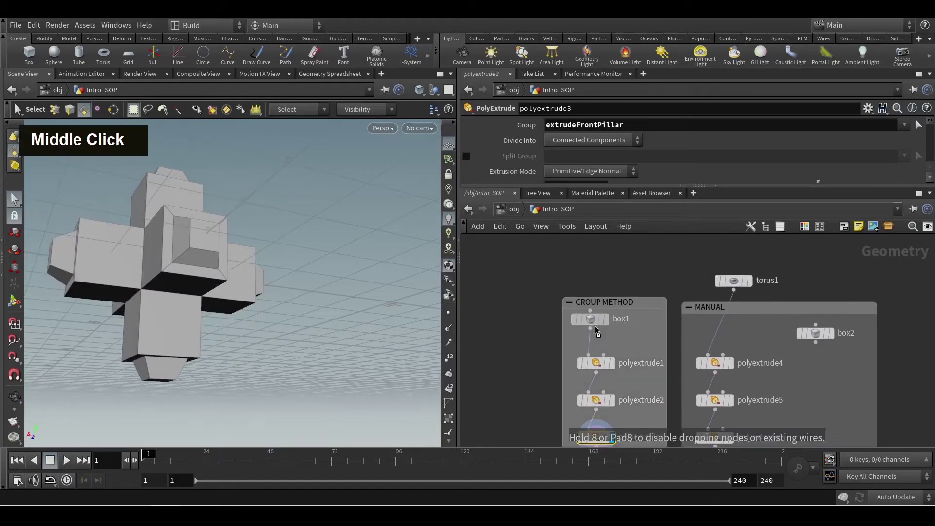
left_click(734, 291)
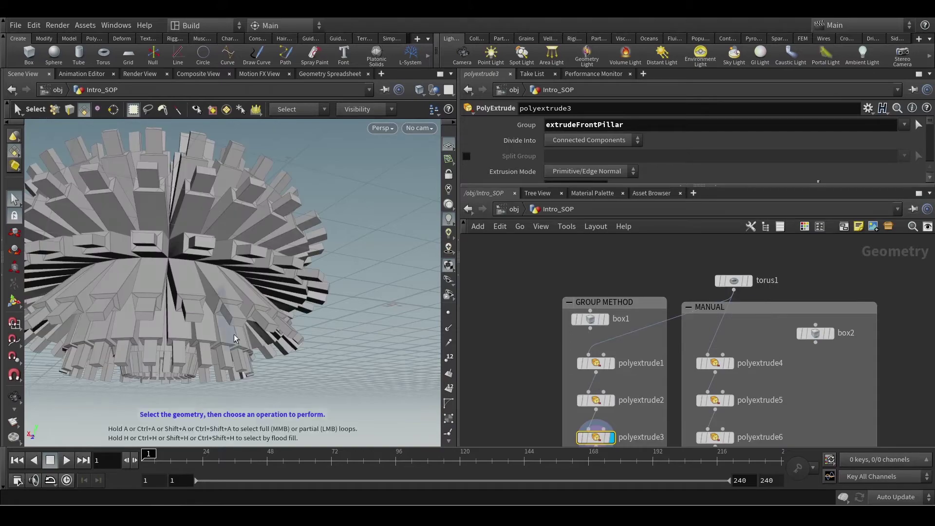
Step: Examine the torus extruded by the GROUP METHOD chain from several angles and distances
left_click_drag(273, 292, 200, 296, "alt")
scroll(267, 360, "down", 2, "alt")
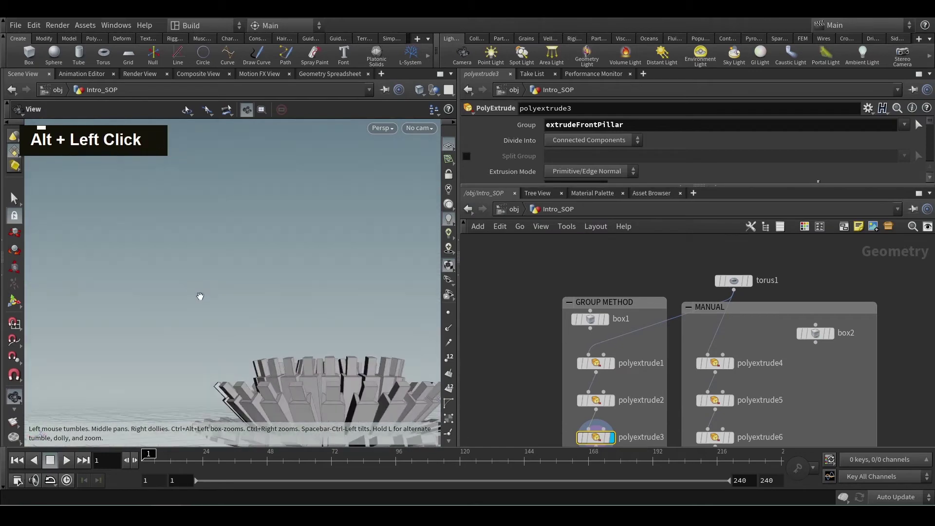
middle_click_drag(394, 401, 302, 290, "alt")
scroll(302, 290, "down", 4, "alt")
left_click_drag(302, 290, 236, 330, "alt")
Step: Display polyextrude6 and examine the torus extruded by the MANUAL chain for comparison
middle_click_drag(811, 410, 806, 380)
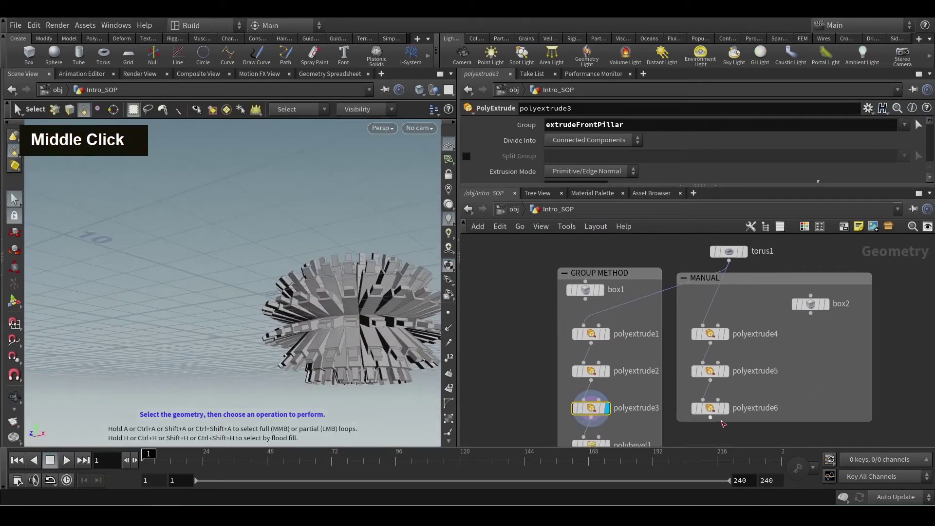
left_click(726, 410)
left_click(716, 409)
scroll(324, 357, "up", 4, "alt")
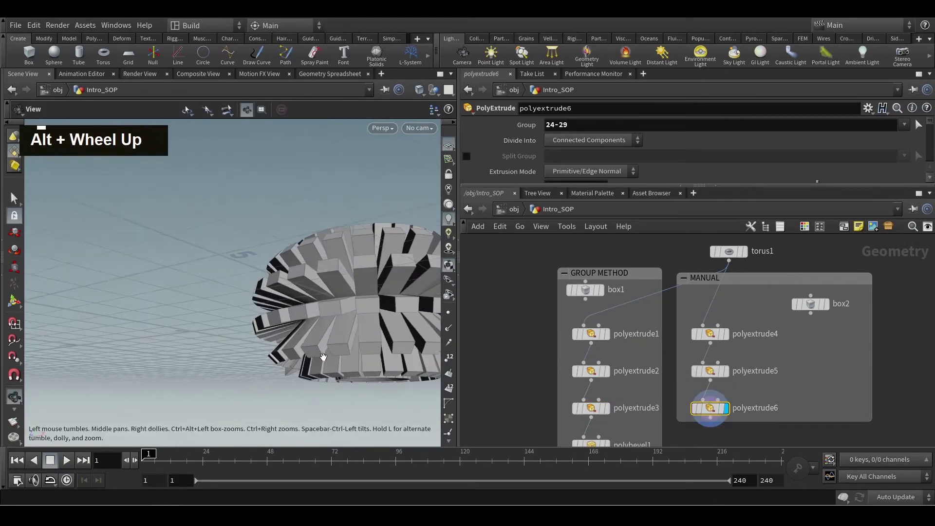
scroll(324, 357, "up", 2, "alt")
left_click_drag(324, 357, 218, 347, "alt")
scroll(218, 347, "down", 2, "alt")
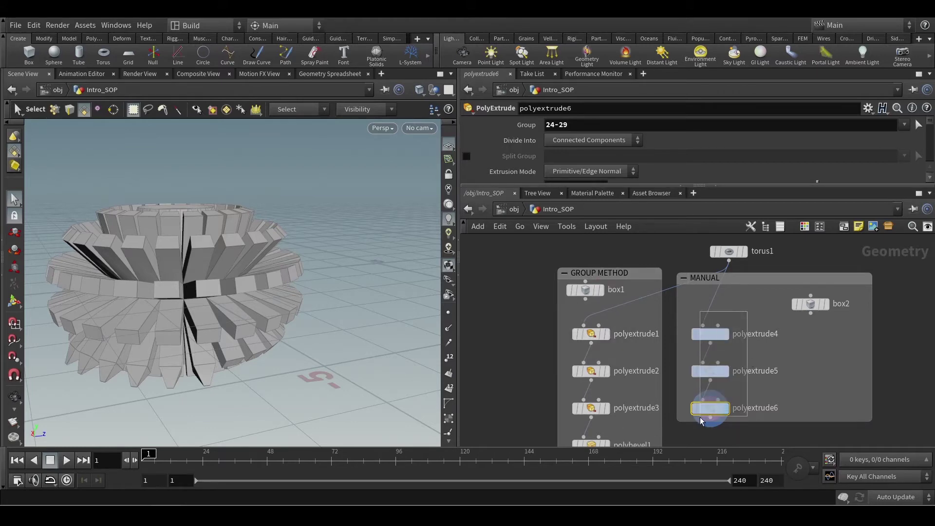
Step: Reconnect box1 to polyextrude1 and box2 to polyextrude4 in place of torus1
left_click_drag(701, 421, 701, 421)
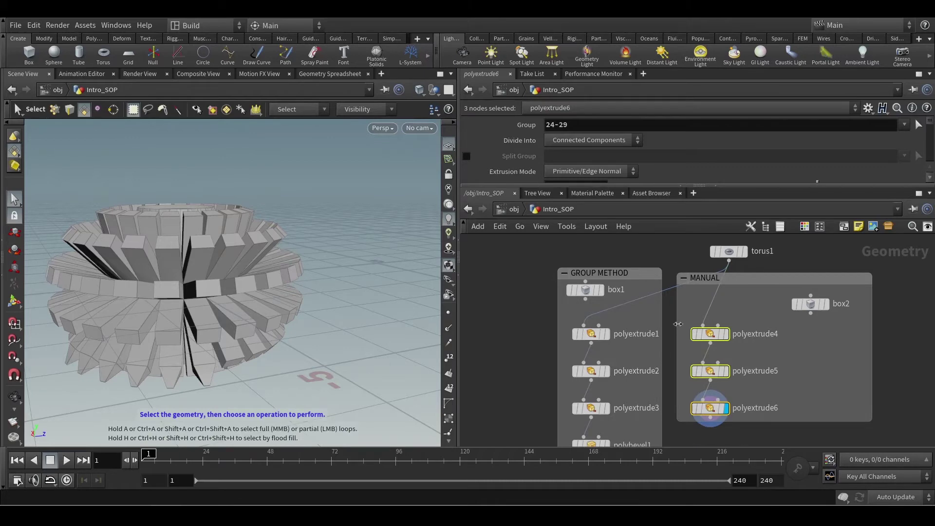
left_click_drag(654, 298, 588, 310)
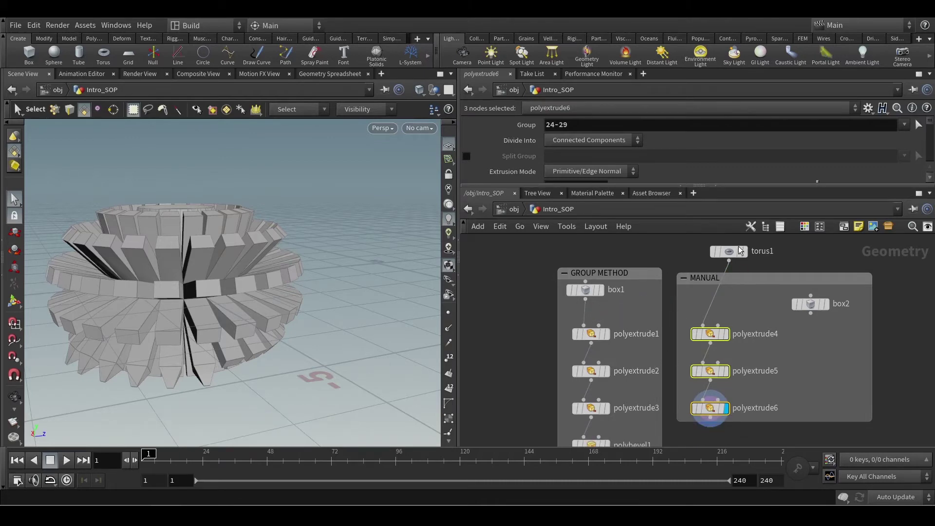
left_click_drag(741, 251, 707, 253)
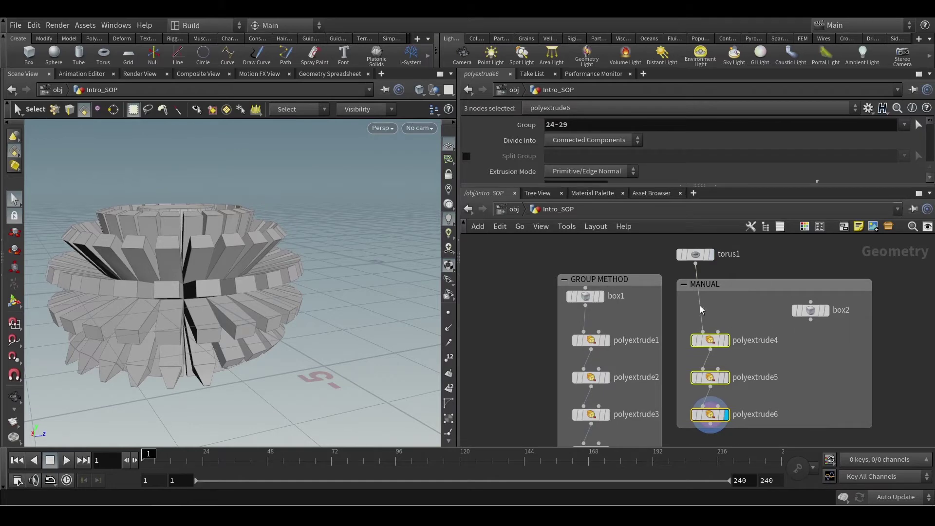
left_click_drag(701, 309, 810, 320)
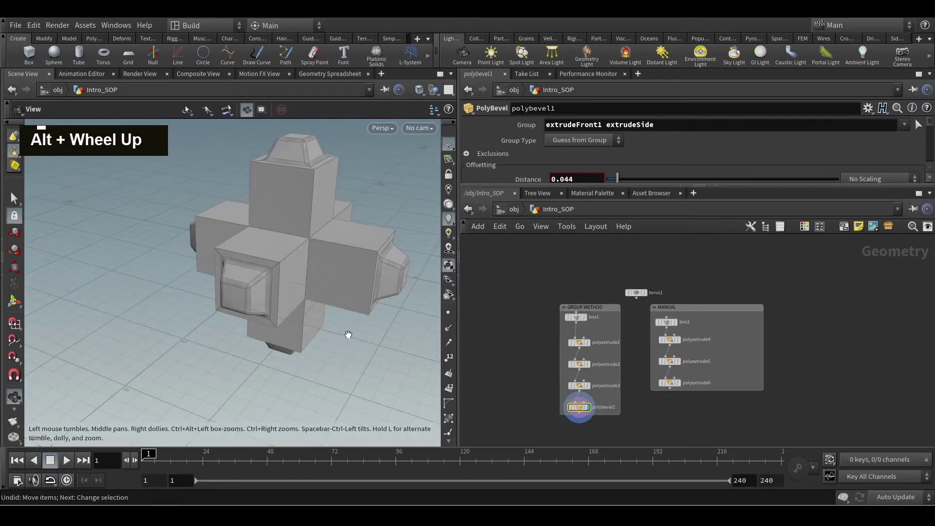
Step: Inspect the bevelled polybevel1 model, display polyextrude6 in the MANUAL box and frame its tapered tips from above
scroll(348, 335, "down", 2, "alt")
left_click_drag(350, 333, 323, 298, "alt")
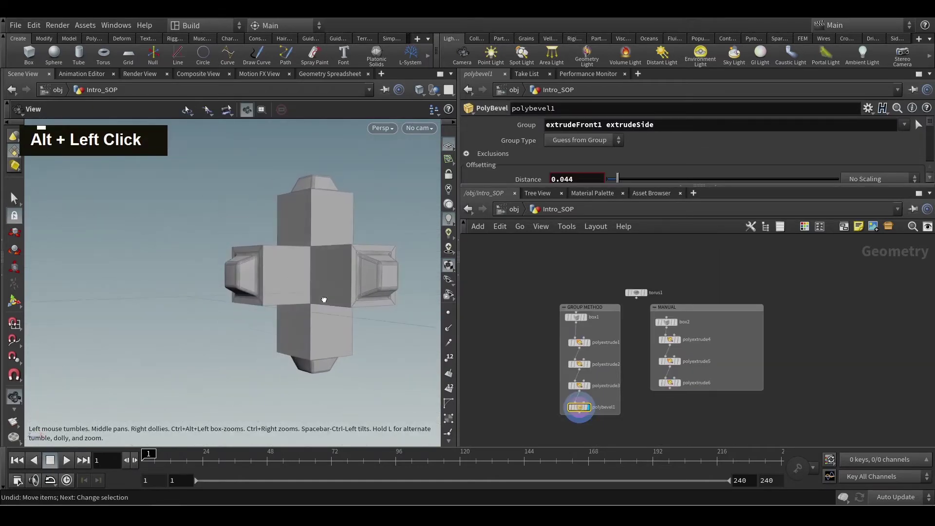
scroll(328, 290, "up", 2, "alt")
scroll(676, 383, "up", 2, "alt")
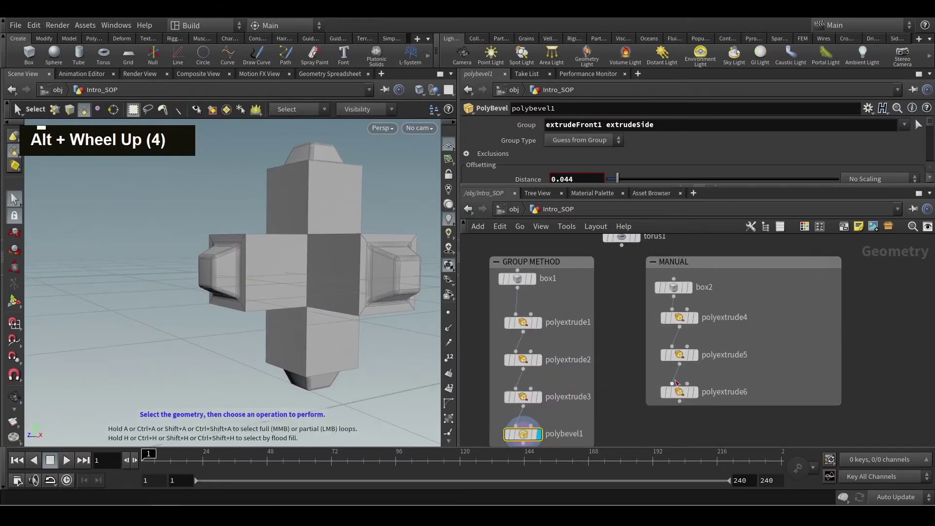
left_click(682, 394)
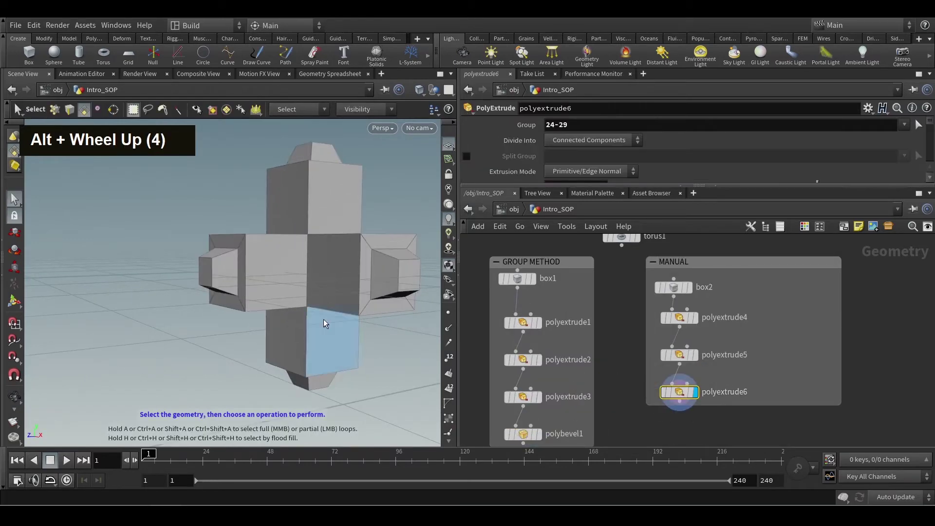
left_click_drag(325, 324, 388, 267, "alt")
middle_click_drag(388, 268, 277, 299, "alt")
Step: Switch to edge selection and select the base edge loops of the two nearest tapered tips on the polyextrude6 model
key("s")
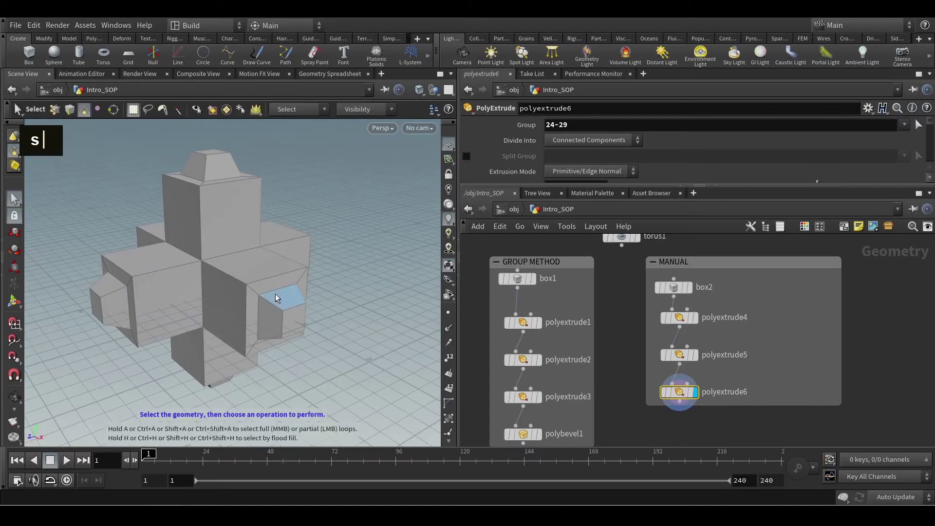
left_click(71, 110)
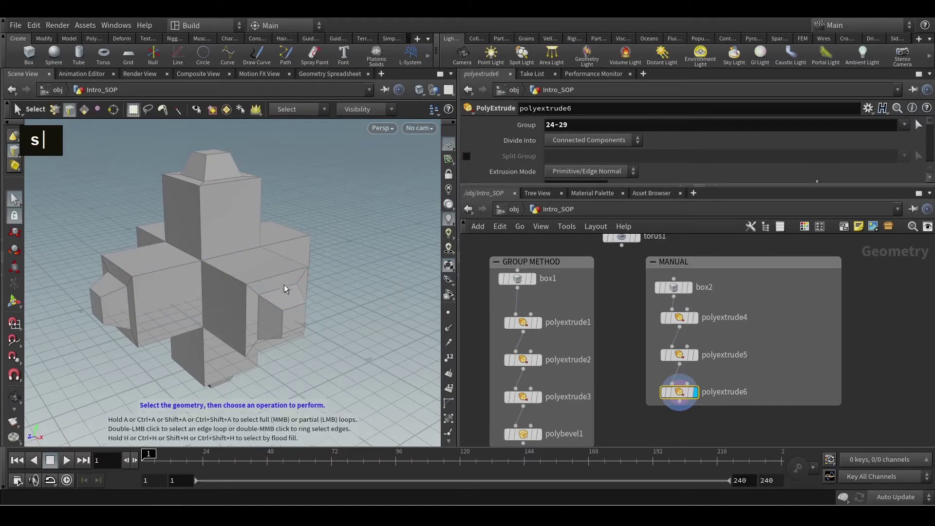
double_click(274, 296)
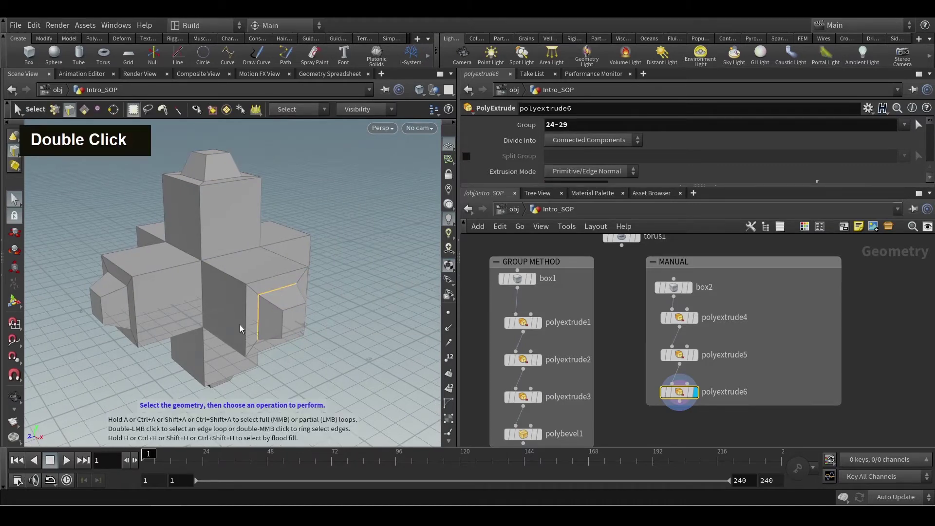
left_click_drag(265, 317, 102, 292, "alt")
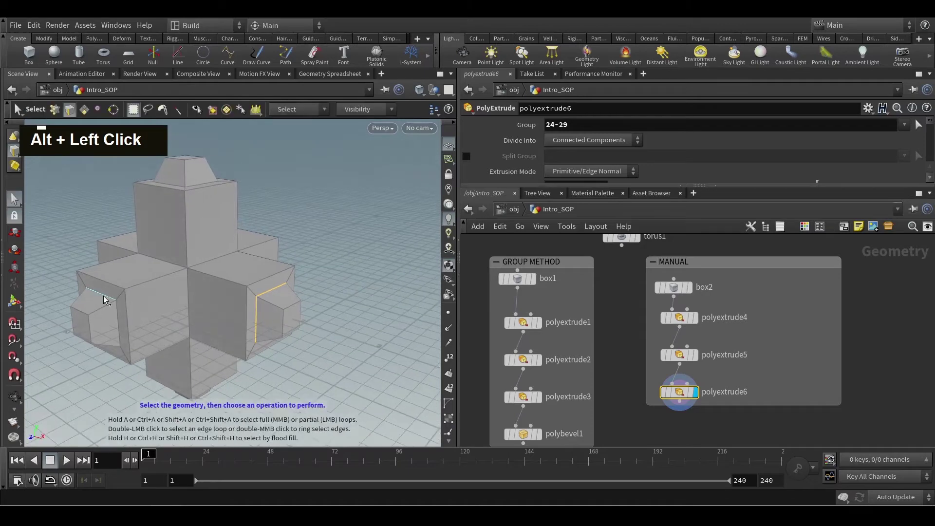
double_click(103, 300, "shift")
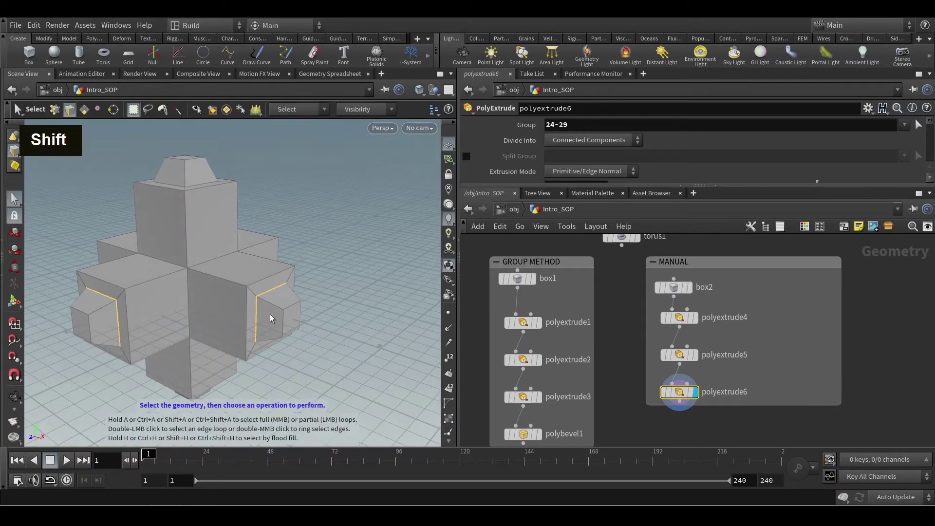
Step: Extend the edge selection to the edges of all the tapered tips around the polyextrude6 model
mouse_move(272, 317)
left_mouse_down("alt")
mouse_move(313, 319)
mouse_move(286, 308)
left_mouse_up("alt")
scroll(247, 335, "down", 3, "alt")
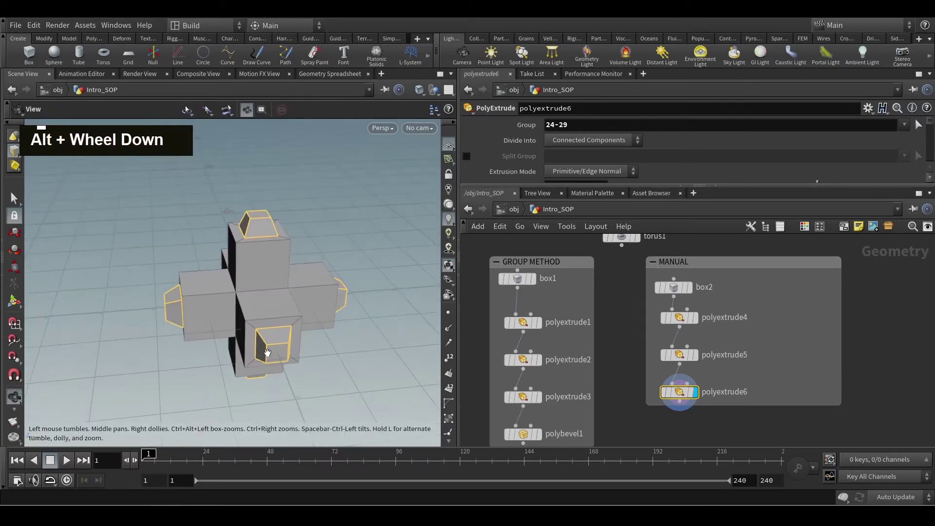
left_click_drag(267, 353, 147, 332, "alt")
middle_click_drag(146, 332, 215, 324, "alt")
left_click_drag(215, 324, 153, 335, "alt")
middle_click_drag(276, 290, 237, 332, "alt")
left_click_drag(237, 332, 162, 347, "alt")
Step: Add a PolyBevel to the selected edges and place its node just below polyextrude6
key("Tab")
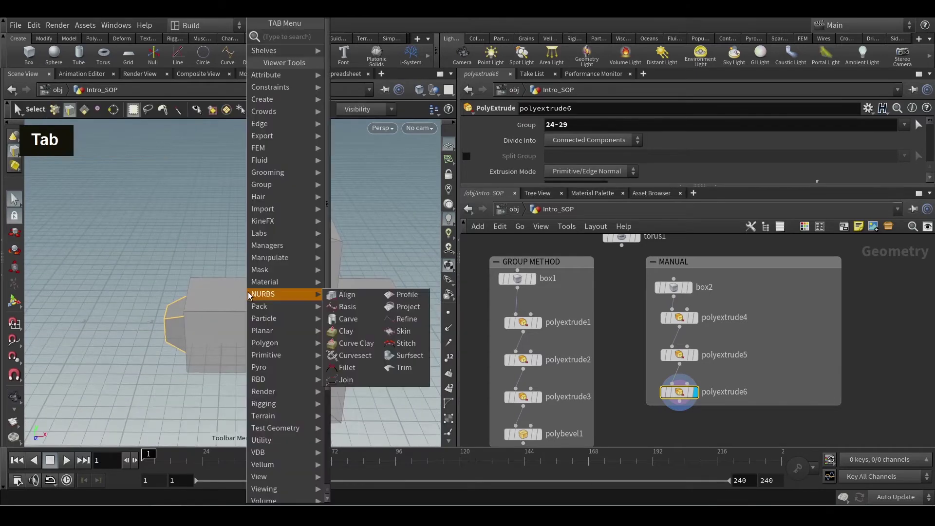
type("bev")
key("Return")
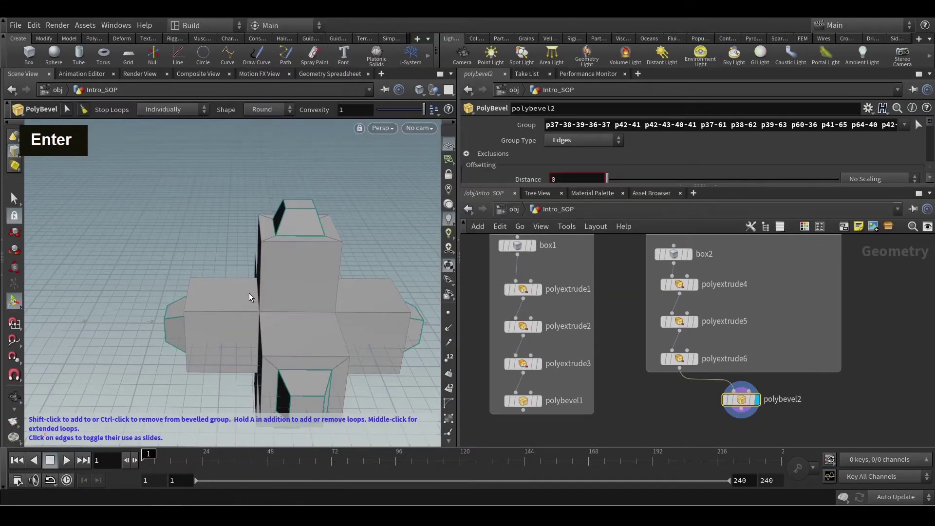
left_click_drag(742, 404, 701, 402)
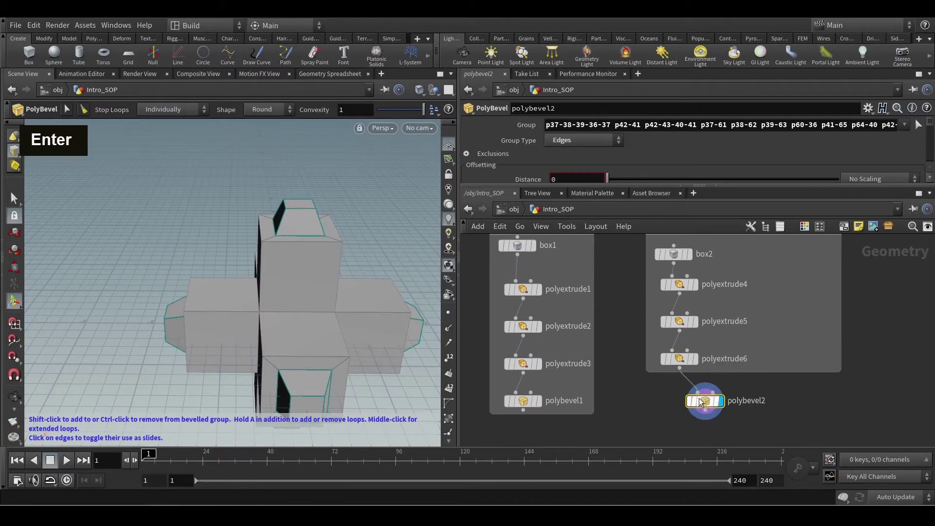
Step: Set polybevel2's distance to 0.044, using polybevel1 as the reference
left_click(521, 401)
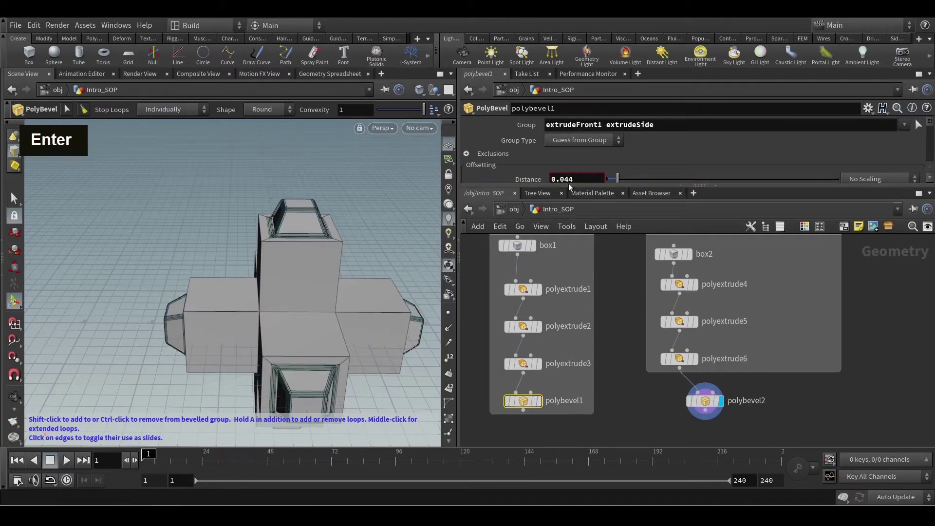
left_click(703, 398)
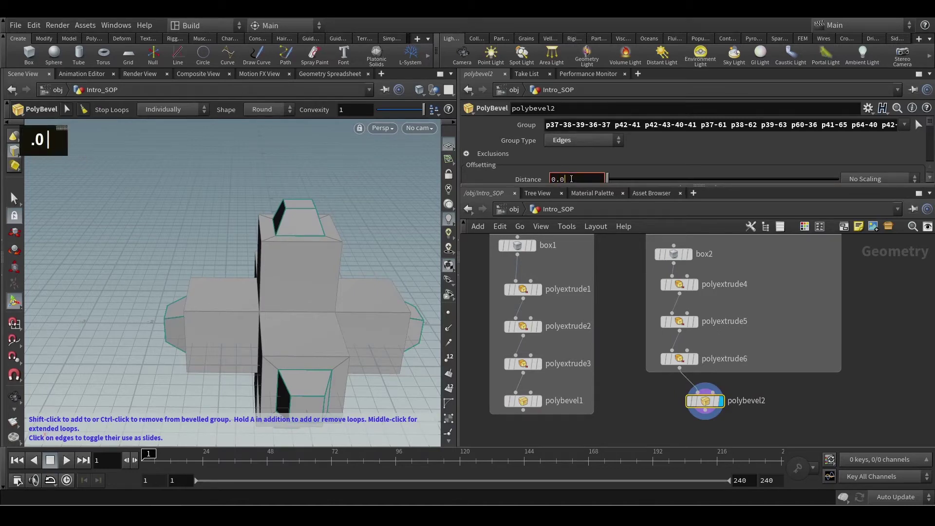
left_click(573, 179)
type("0.044")
key("Return")
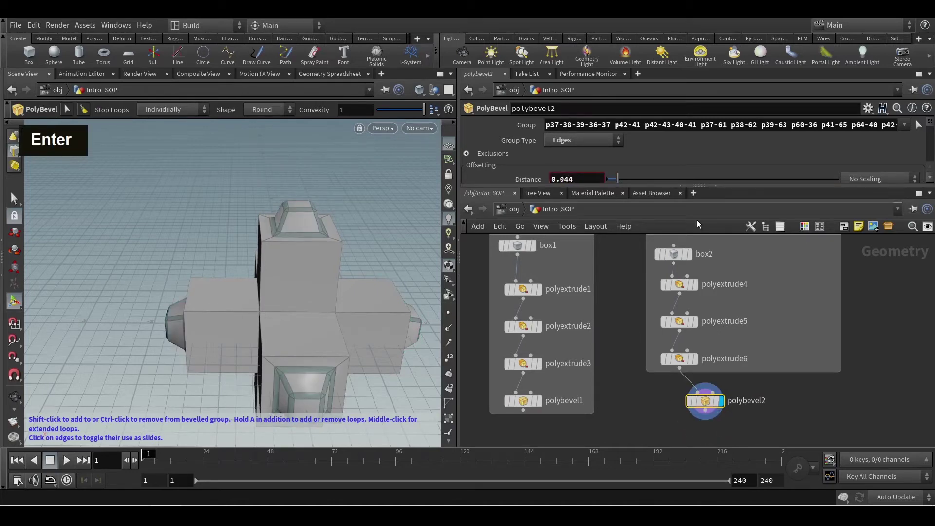
Step: Look up polybevel1's fillet settings and set polybevel2's divisions to 4
left_click(523, 401)
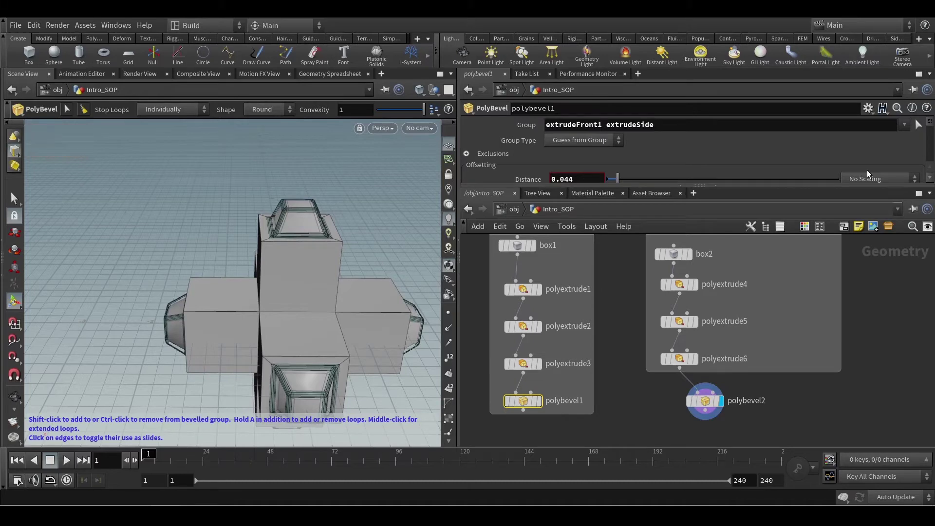
left_click_drag(785, 188, 769, 262)
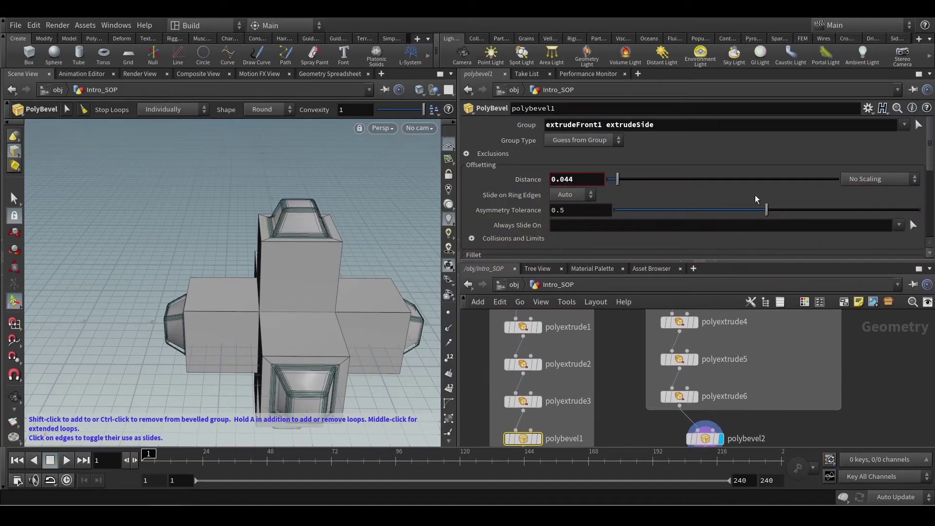
scroll(757, 186, "down", 3)
scroll(758, 186, "down", 1)
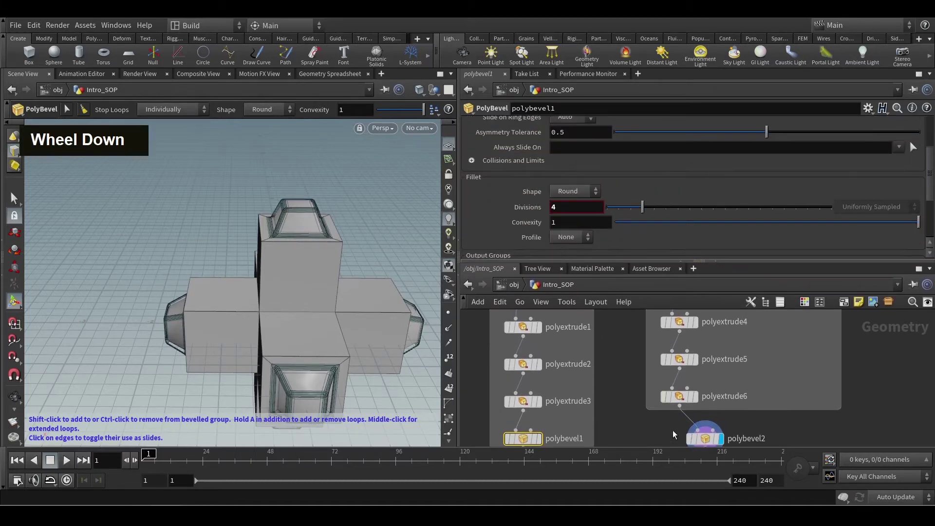
left_click(729, 442)
double_click(554, 208)
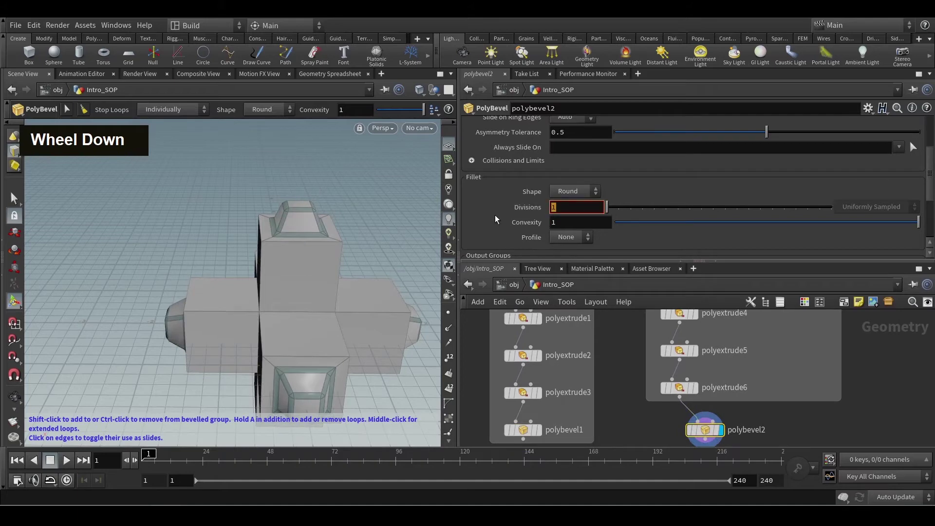
type("4")
key("Return")
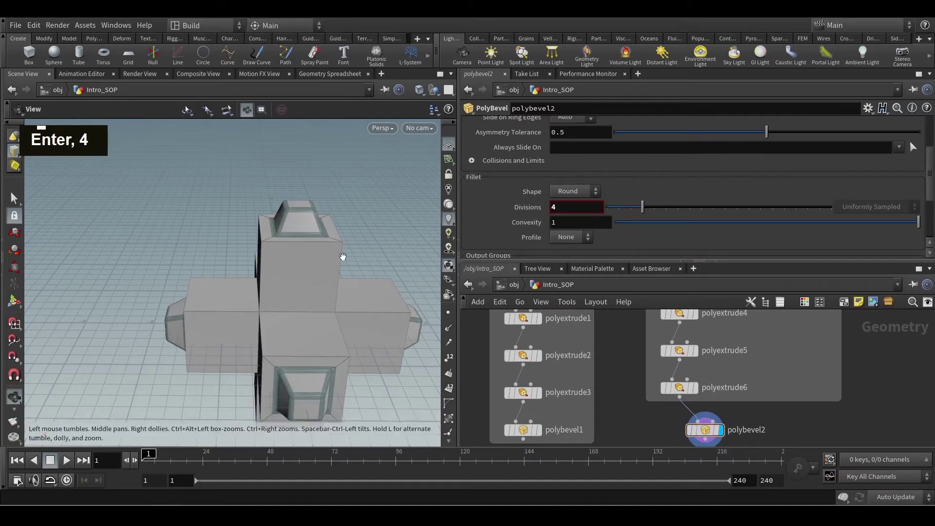
Step: Examine the polybevel2 result from a new angle and display polybevel1 for comparison
scroll(338, 254, "down", 3, "alt")
left_click_drag(338, 254, 367, 288, "alt")
middle_click_drag(629, 420, 629, 377)
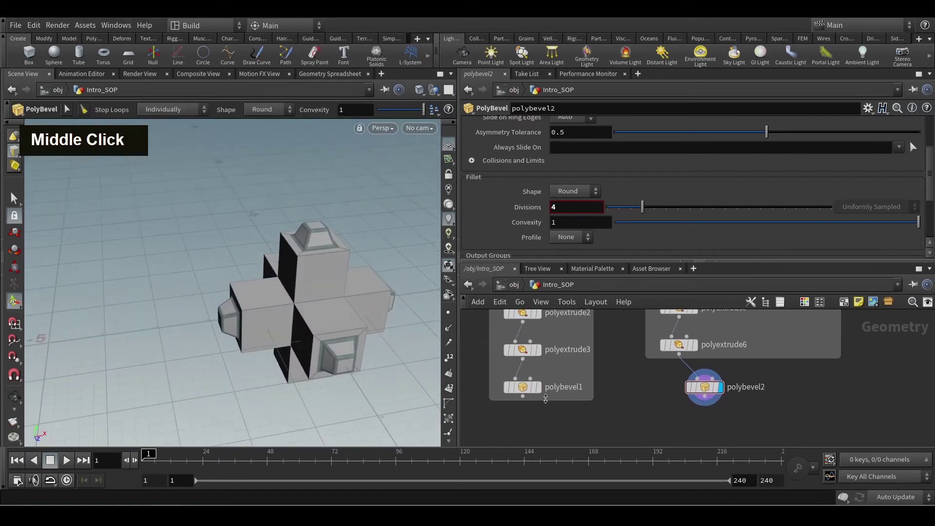
left_click(522, 390)
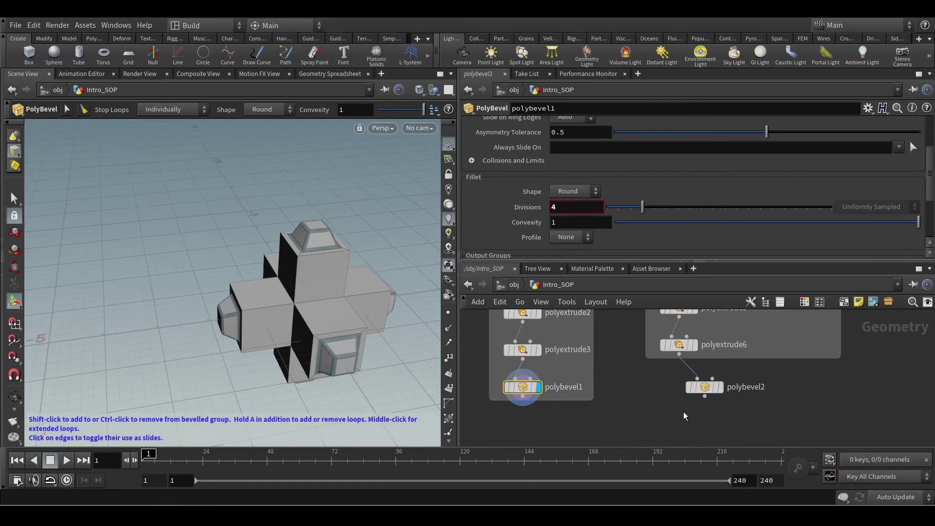
Step: Inspect the front and side output groups of polyextrude3 and display polybevel2 again
left_click(522, 349)
scroll(539, 224, "up", 3)
scroll(510, 215, "down", 5)
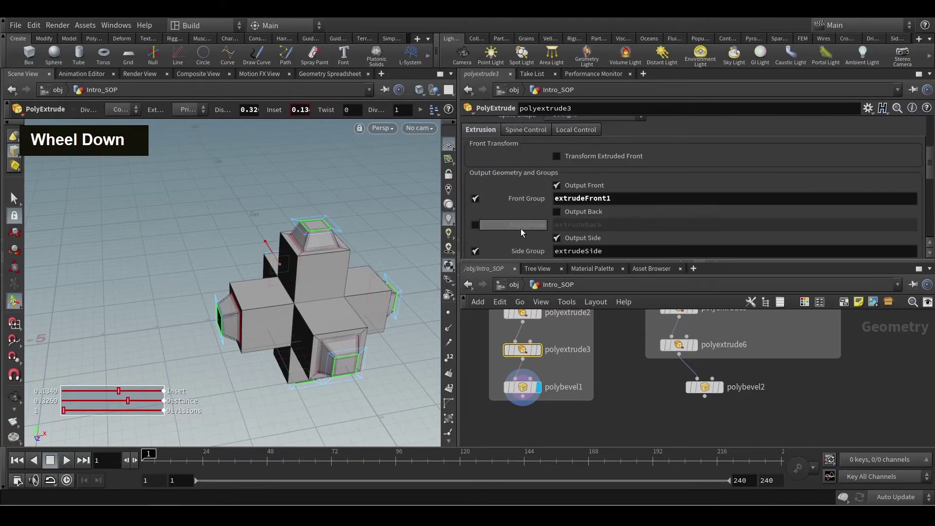
left_click(750, 412)
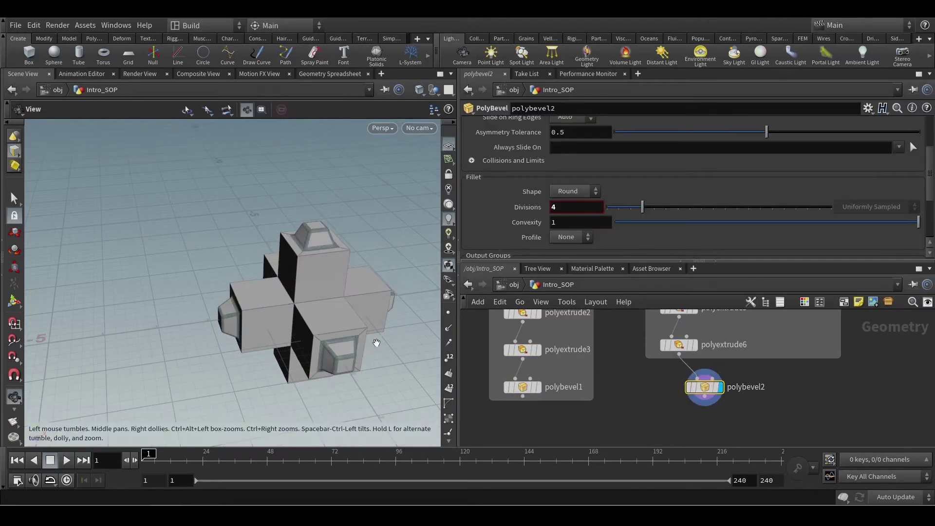
Step: Compare the bevelled edges and Group settings of polybevel1 and polybevel2, ending with polybevel2 selected
left_click_drag(375, 341, 356, 370, "alt")
middle_click_drag(341, 313, 306, 341, "alt")
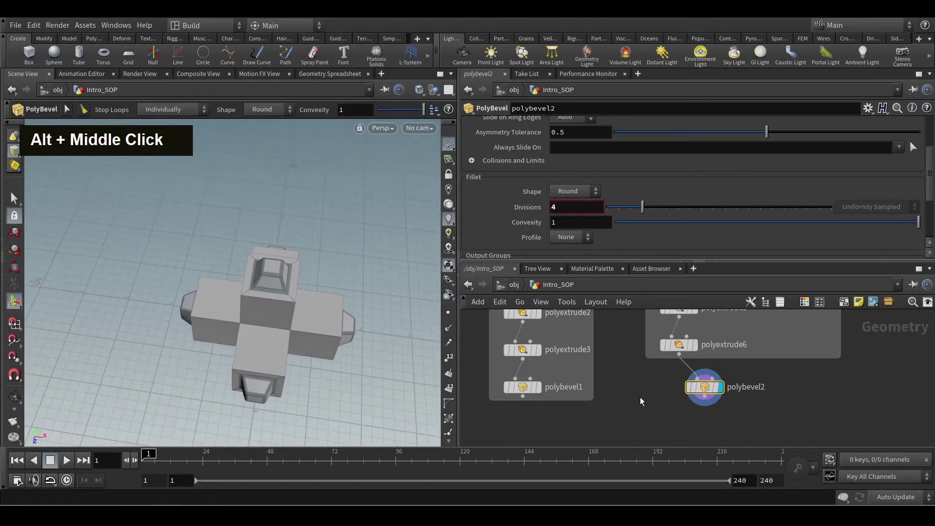
middle_click_drag(640, 397, 649, 415)
scroll(865, 174, "up", 3)
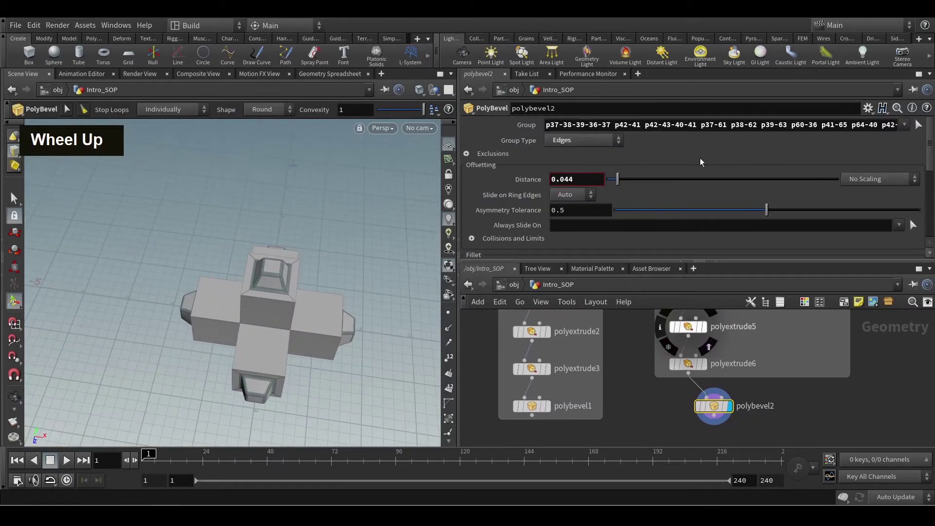
left_click(532, 406)
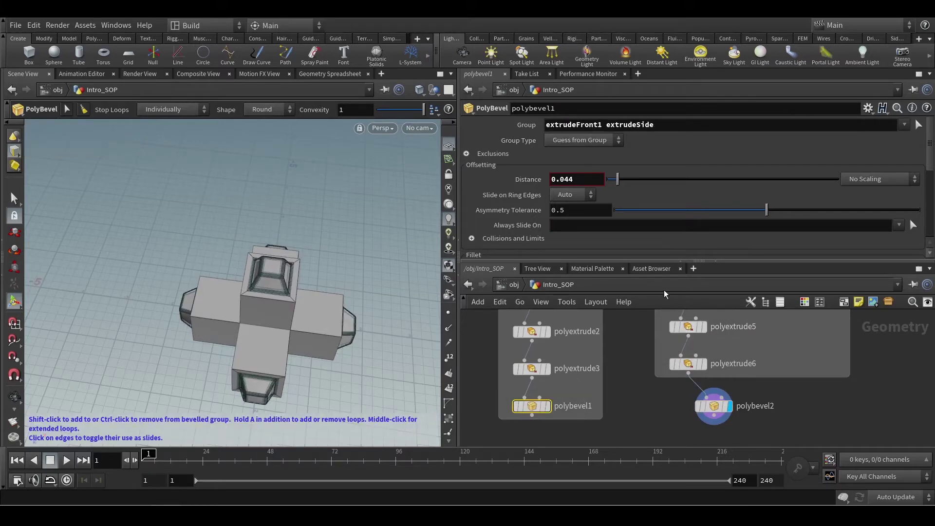
left_click_drag(767, 424, 767, 420)
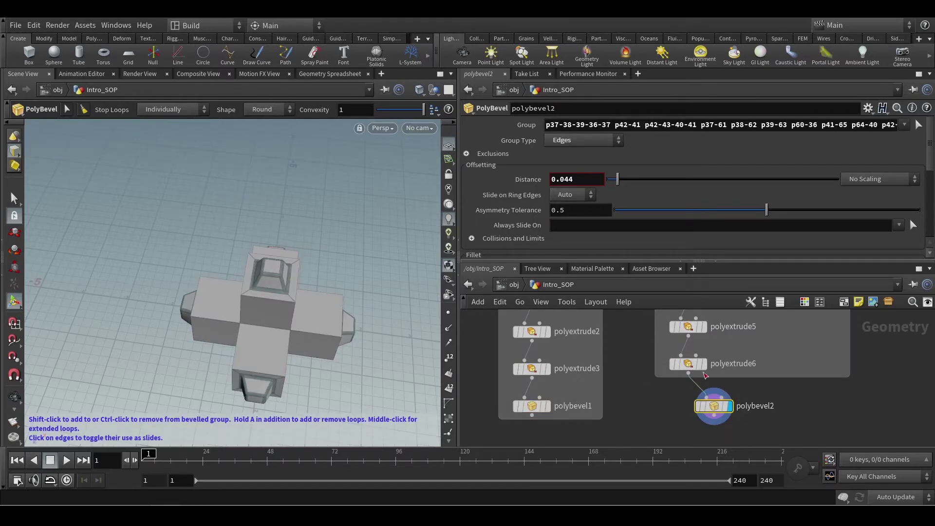
Step: Wire torus1 into polyextrude4 in the MANUAL chain in place of box2
middle_click_drag(785, 314, 795, 431)
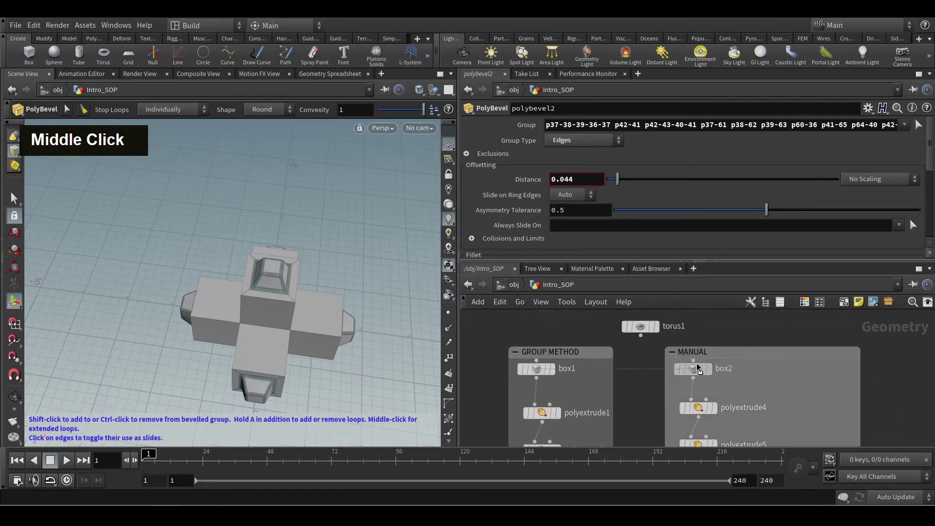
scroll(662, 380, "up", 2)
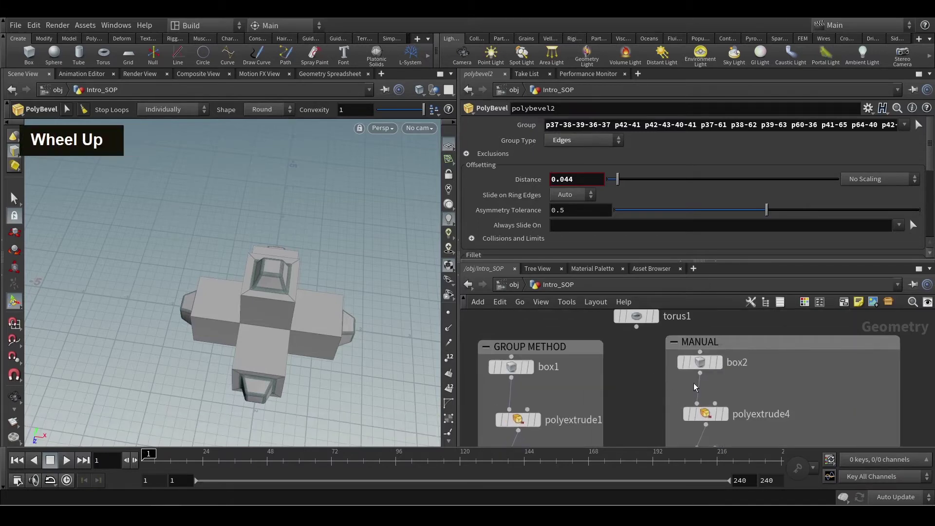
left_click_drag(700, 388, 666, 384)
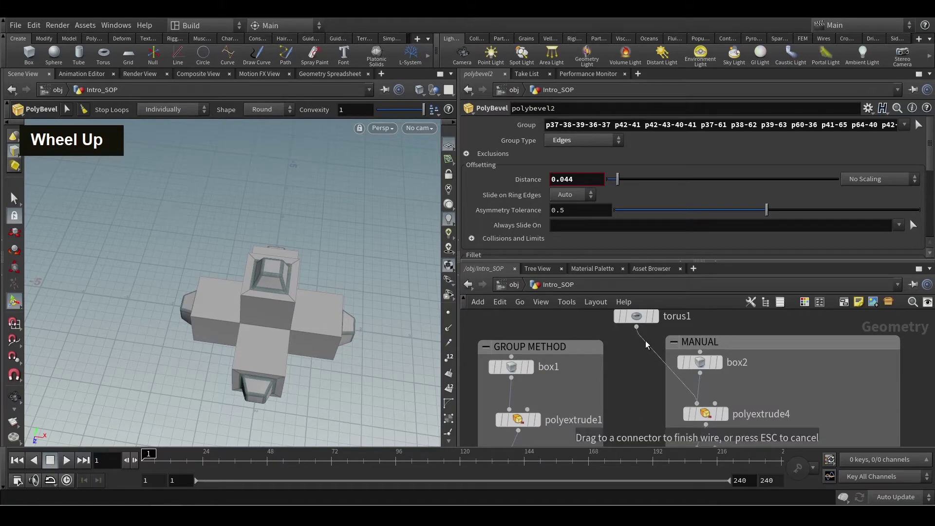
left_click(645, 340)
Step: Examine the manual chain's torus result from below, up close and from above, checking where polybevel2 bevels edges
key("alt")
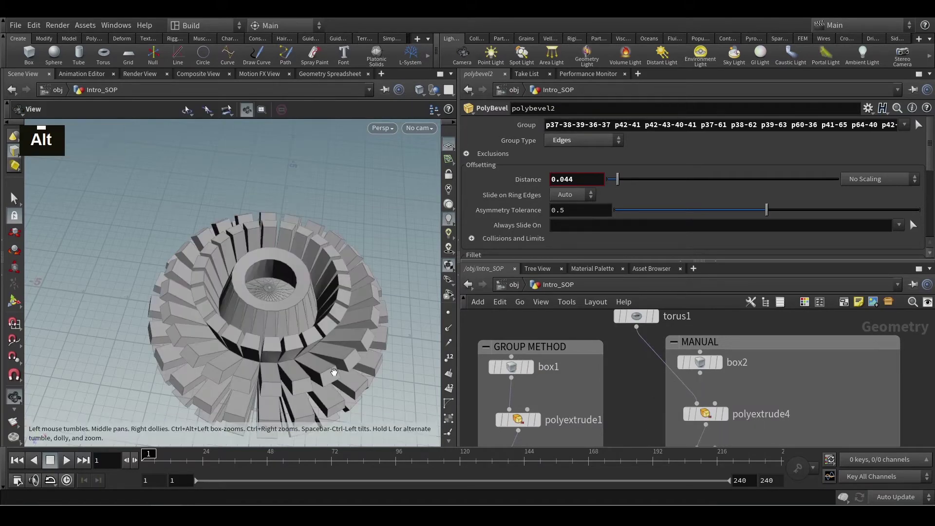
left_click_drag(334, 372, 335, 310, "alt")
middle_click_drag(320, 376, 338, 224, "alt")
left_click_drag(338, 223, 336, 173, "alt")
middle_click_drag(637, 414, 637, 341)
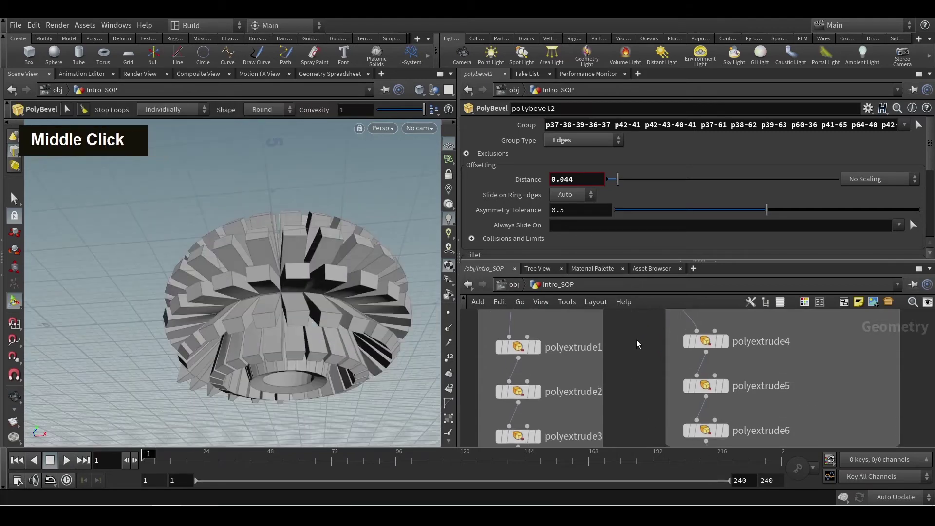
scroll(643, 395, "down", 5)
scroll(648, 411, "up", 4)
scroll(281, 351, "up", 5, "alt")
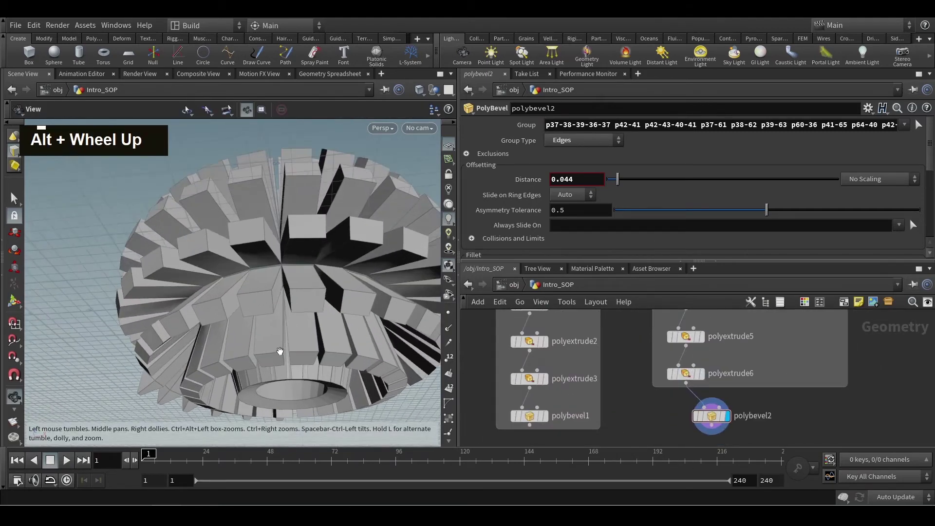
left_click_drag(282, 353, 289, 312, "alt")
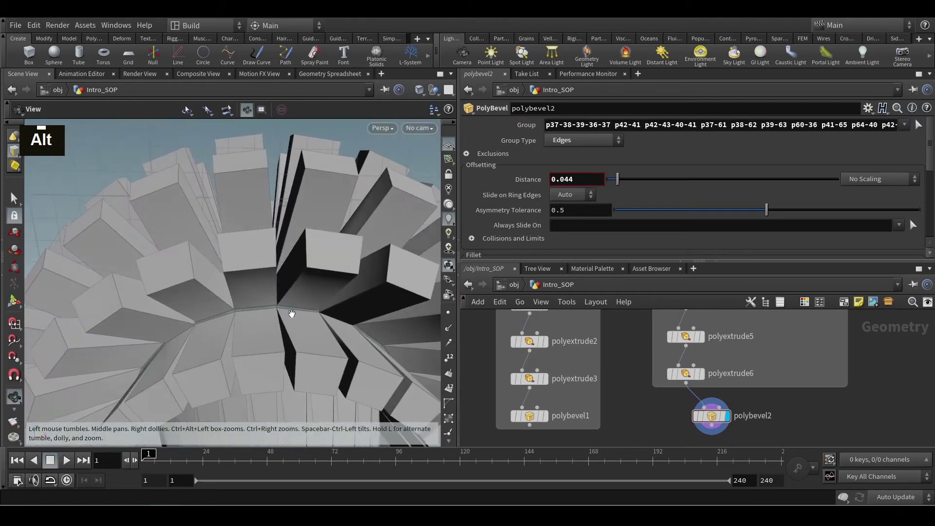
scroll(290, 313, "up", 8, "alt")
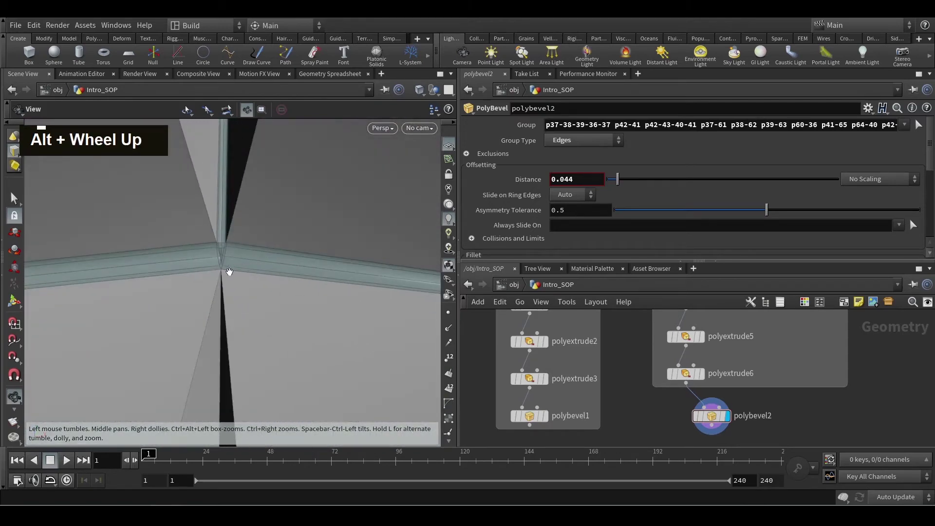
scroll(226, 263, "down", 6, "alt")
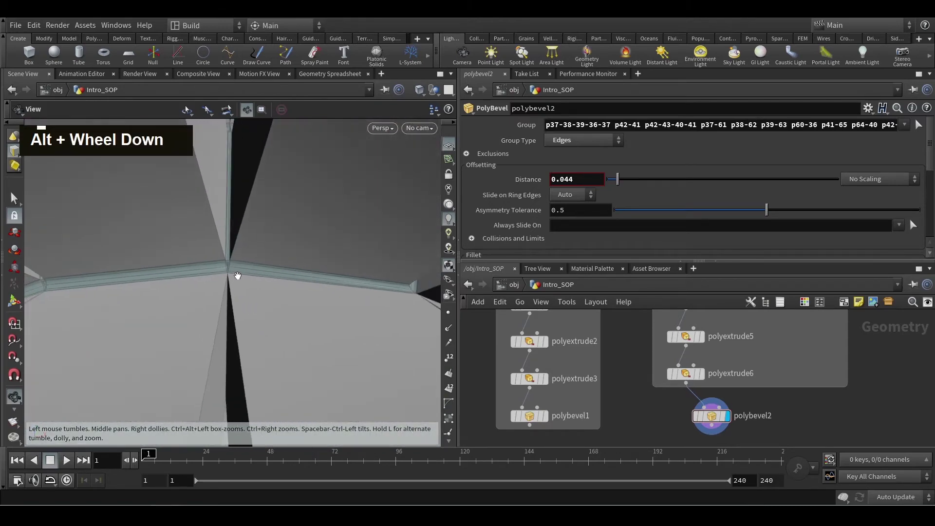
scroll(244, 274, "down", 8, "alt")
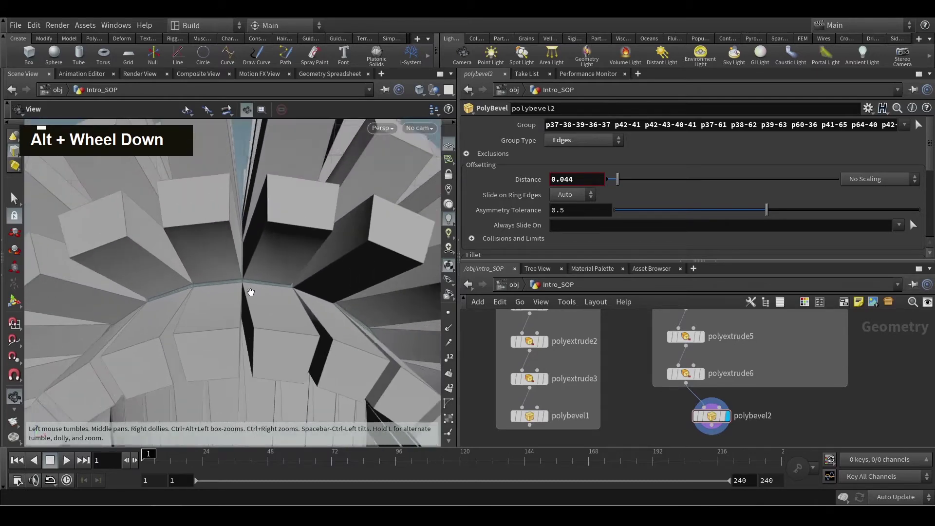
left_click_drag(251, 294, 256, 368, "alt")
scroll(258, 358, "down", 5, "alt")
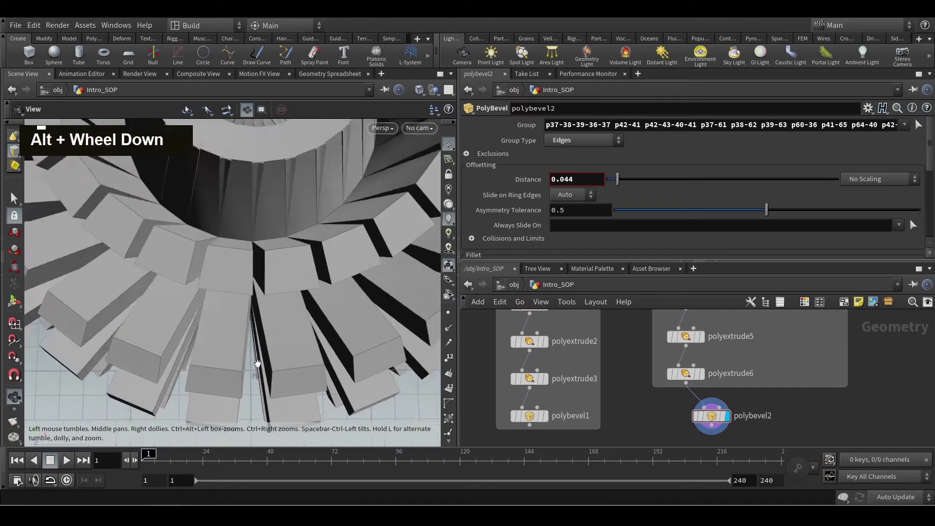
Step: Wire torus1 into polyextrude1 in the GROUP METHOD chain in place of box1
middle_click_drag(653, 402, 695, 428)
middle_click_drag(694, 355, 708, 426)
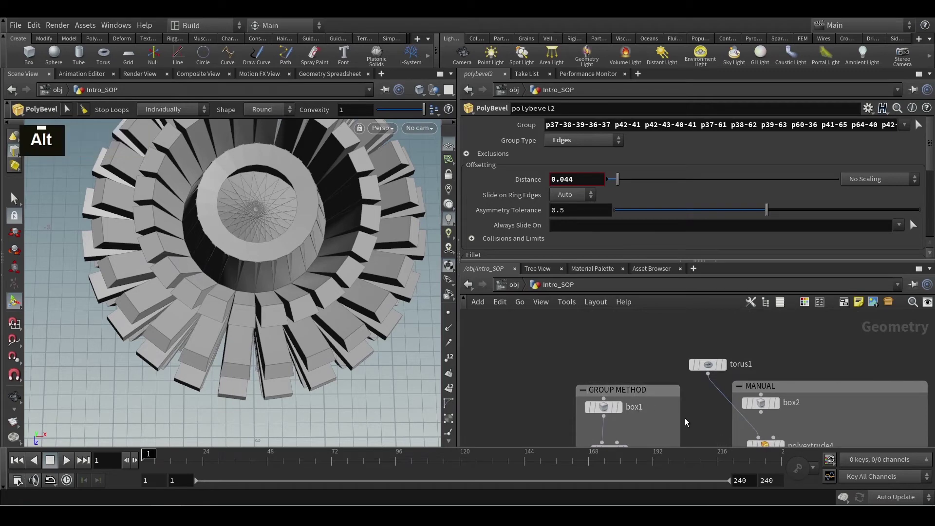
scroll(683, 417, "up", 3, "alt")
middle_click_drag(703, 387, 700, 348)
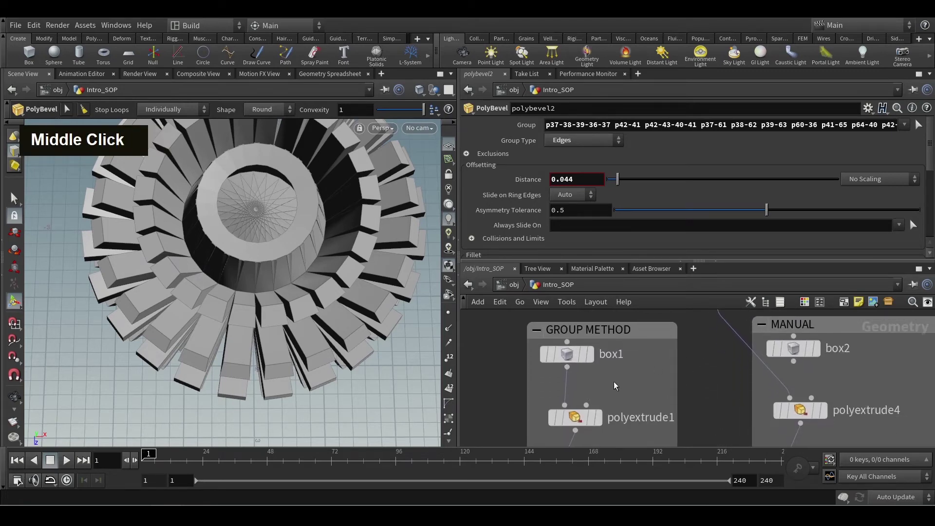
middle_click_drag(613, 381, 601, 401)
left_click(556, 404)
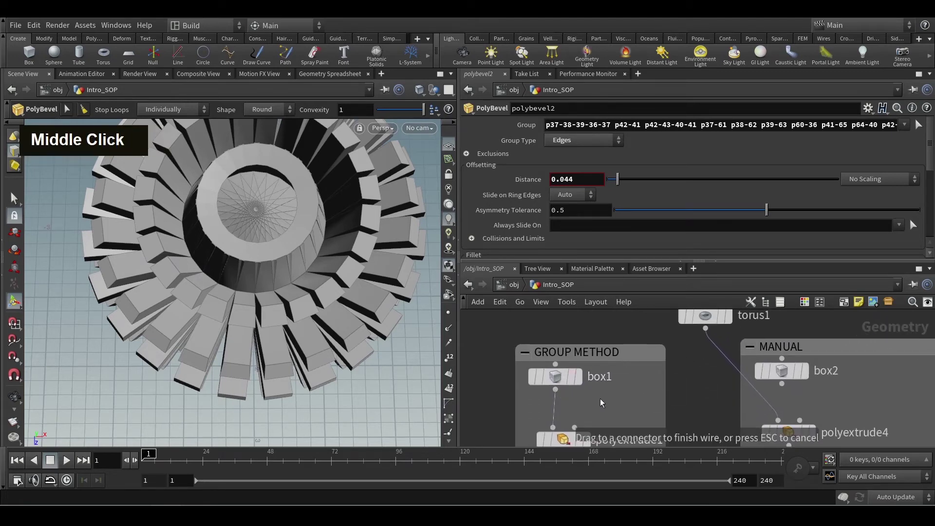
left_click(706, 328)
Step: Display polybevel1 and examine the group-based extrusions and bevels on the torus from several angles
middle_click_drag(692, 420, 681, 380)
scroll(694, 392, "down", 3)
scroll(675, 338, "up", 3)
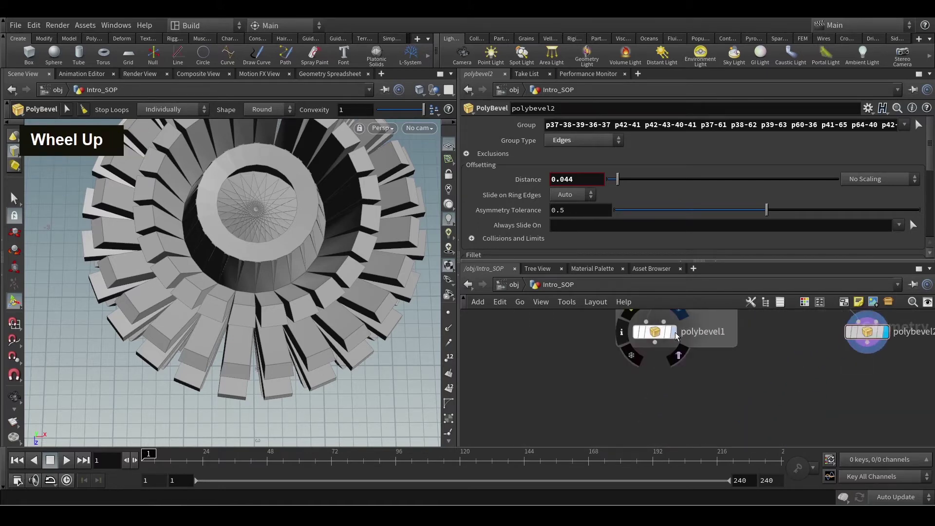
left_click(672, 336)
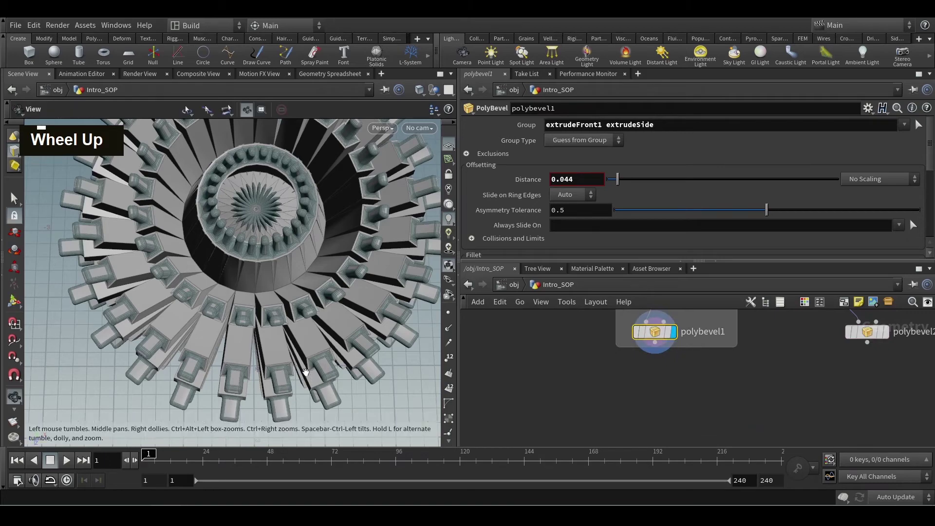
scroll(307, 368, "up", 4, "alt")
left_click_drag(306, 370, 294, 283, "alt")
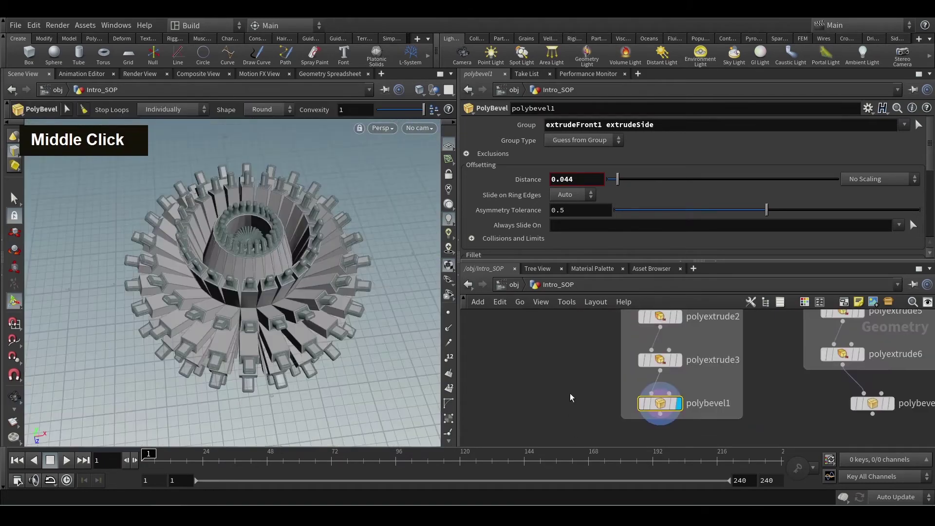
middle_click_drag(575, 396, 643, 369)
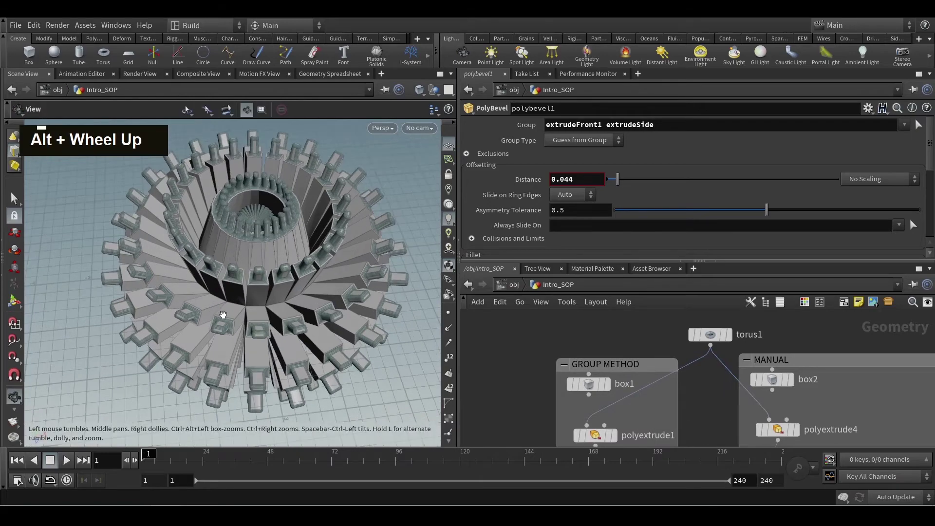
left_click_drag(251, 343, 286, 326, "alt")
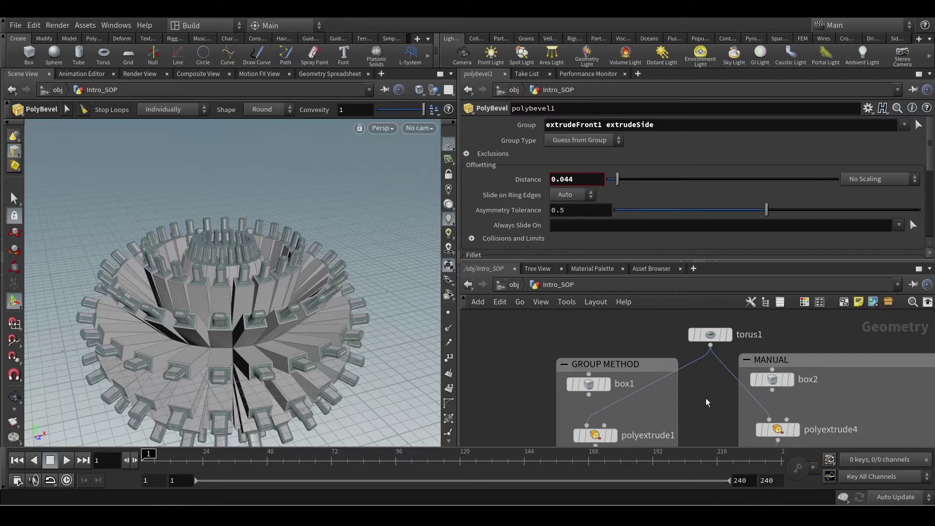
Step: Display polybevel2 to compare the manual chain's torus result with the group-based one
middle_click_drag(706, 398, 530, 408)
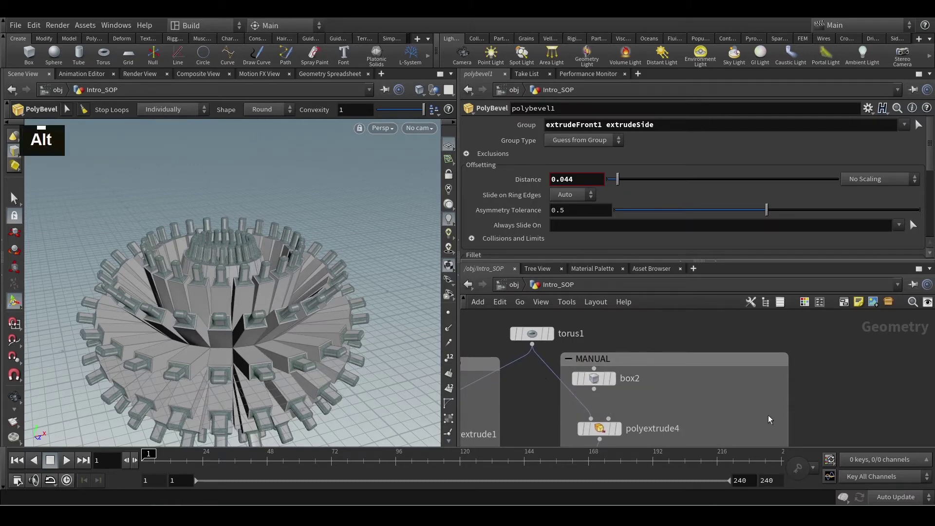
middle_click_drag(768, 414, 773, 318, "alt")
middle_click_drag(682, 434, 683, 321, "alt")
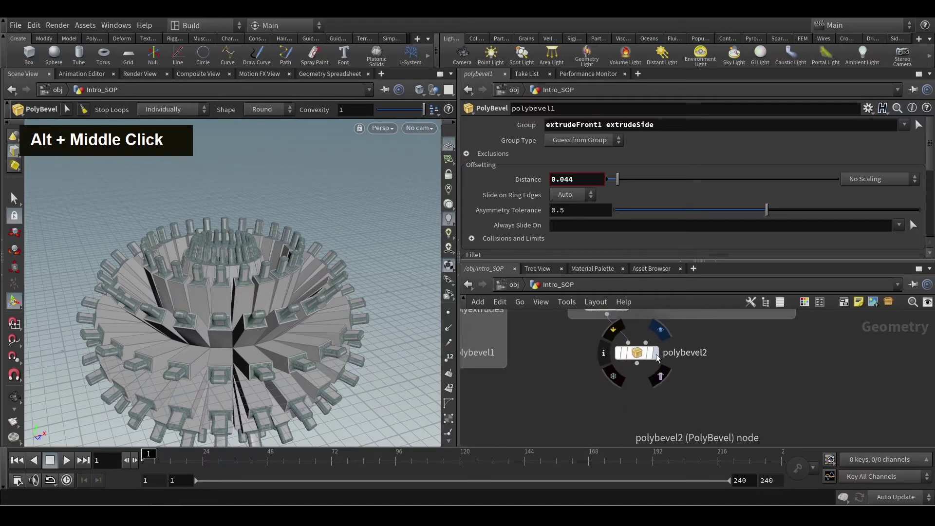
left_click(636, 355)
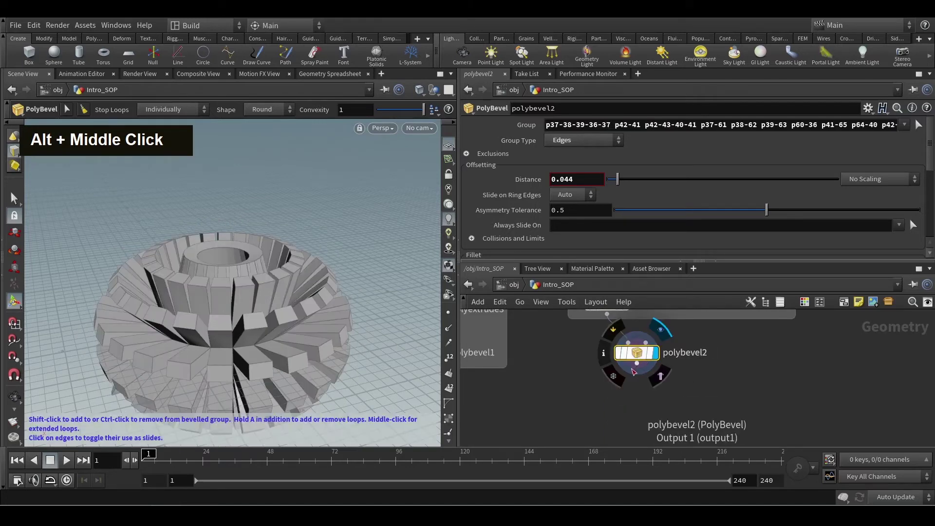
Step: Switch the input of polyextrude1 in the GROUP METHOD chain from box1 back to torus1
middle_click_drag(564, 358, 662, 392)
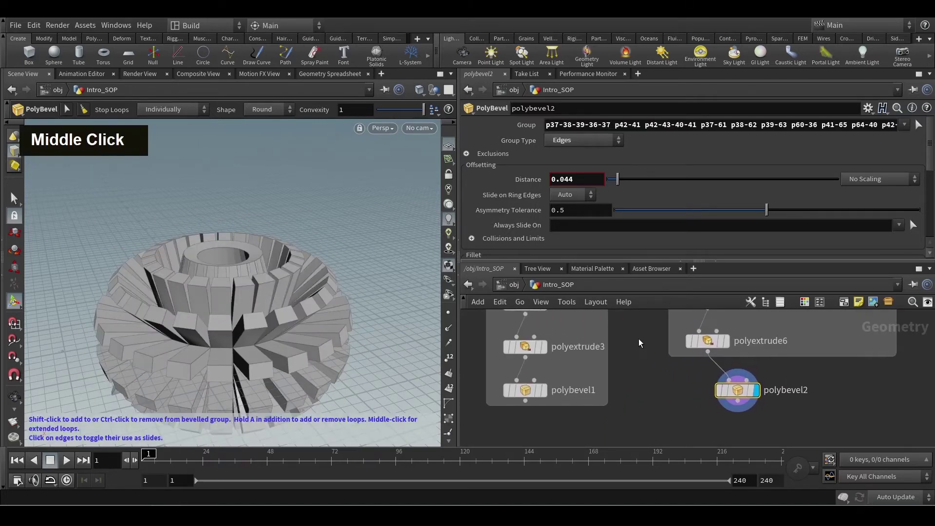
scroll(661, 384, "down", 4, "alt")
middle_click_drag(658, 357, 670, 401, "alt")
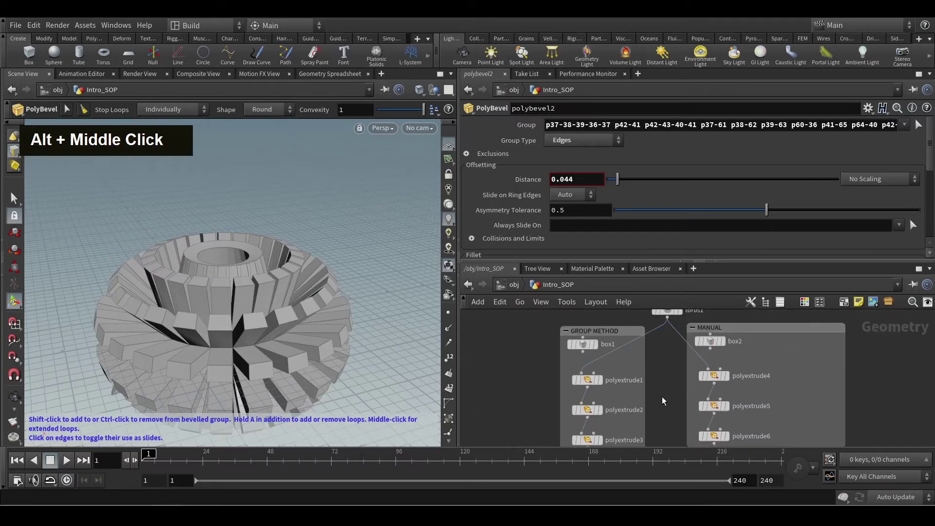
middle_click_drag(661, 397, 664, 372, "alt")
scroll(657, 390, "up", 2, "alt")
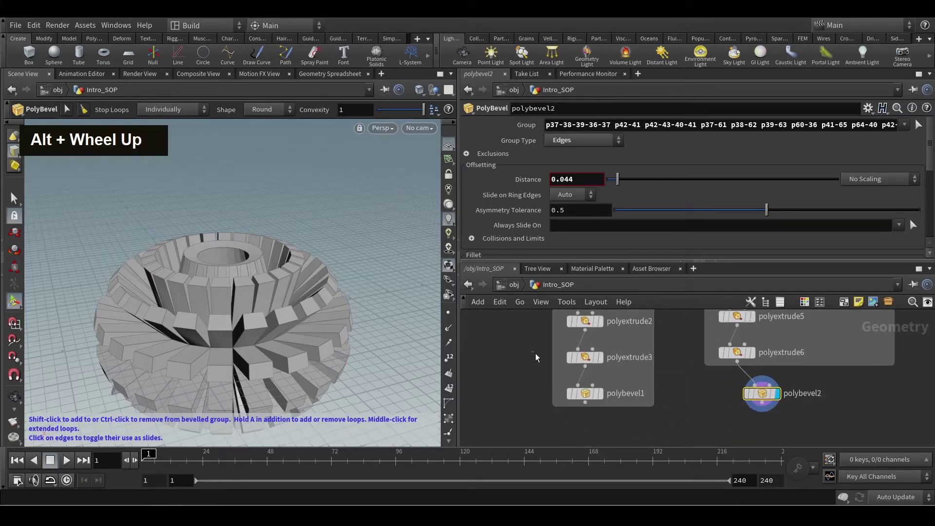
left_click(585, 357)
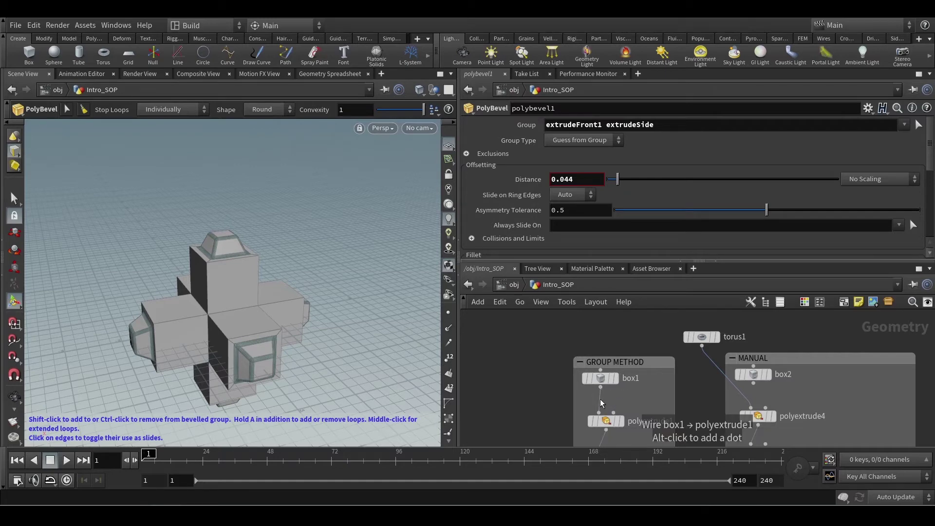
left_click_drag(600, 399, 702, 347)
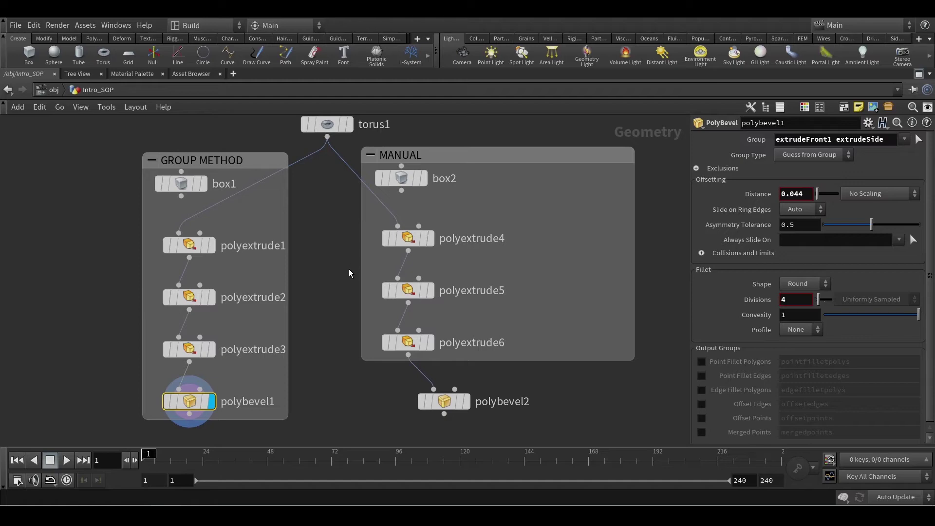
Step: Restore the multi-pane layout, align polybevel2 below polyextrude6 inside the MANUAL box, and move that box farther from GROUP METHOD
left_click(919, 74)
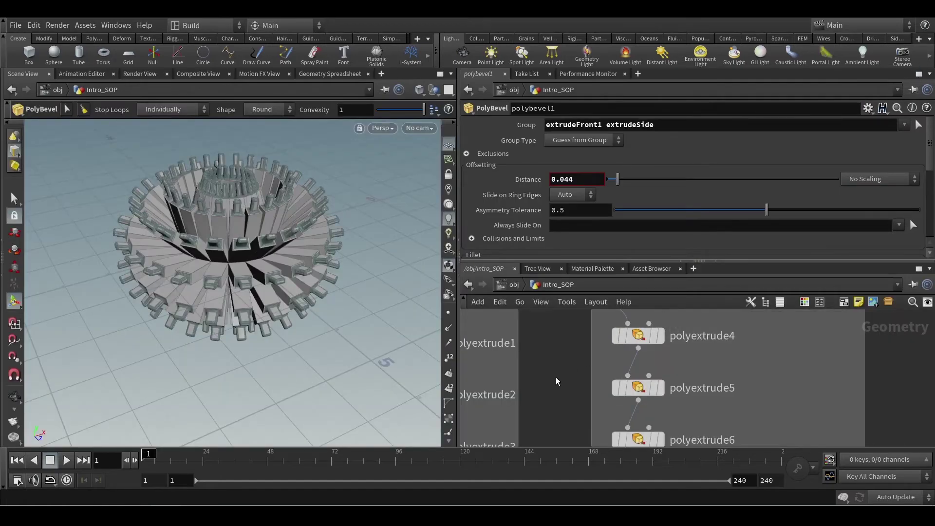
scroll(556, 377, "down", 3)
middle_click_drag(557, 377, 640, 347)
left_click_drag(715, 419, 694, 417)
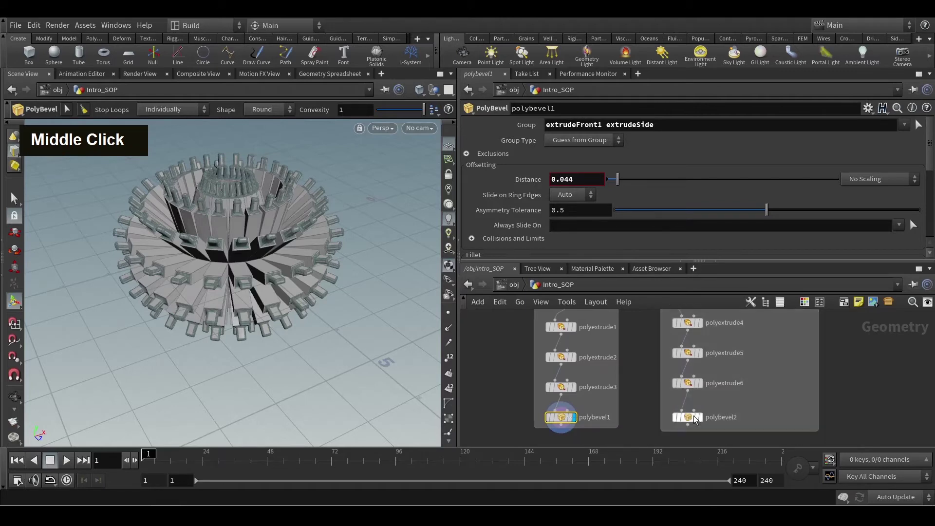
middle_click_drag(639, 355, 637, 405)
left_click_drag(688, 324, 779, 327)
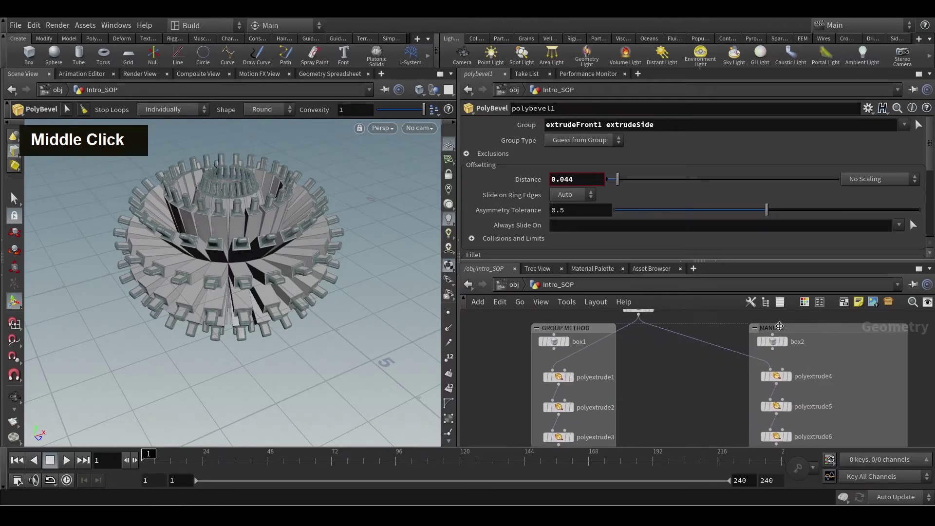
middle_click_drag(642, 362, 692, 368)
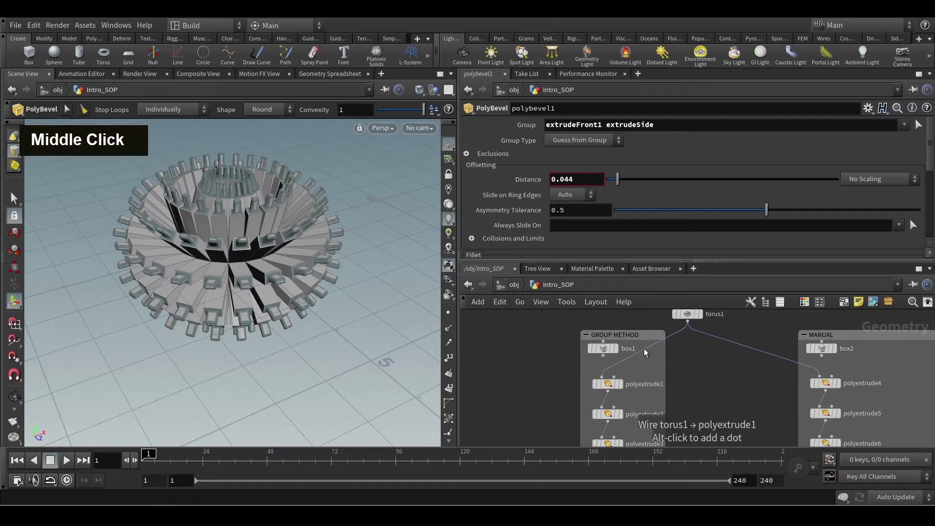
Step: Feed box1 into polyextrude1 and box2 into polyextrude4 in place of torus1, leaving torus1 disconnected above both network boxes
left_click_drag(644, 348, 605, 357)
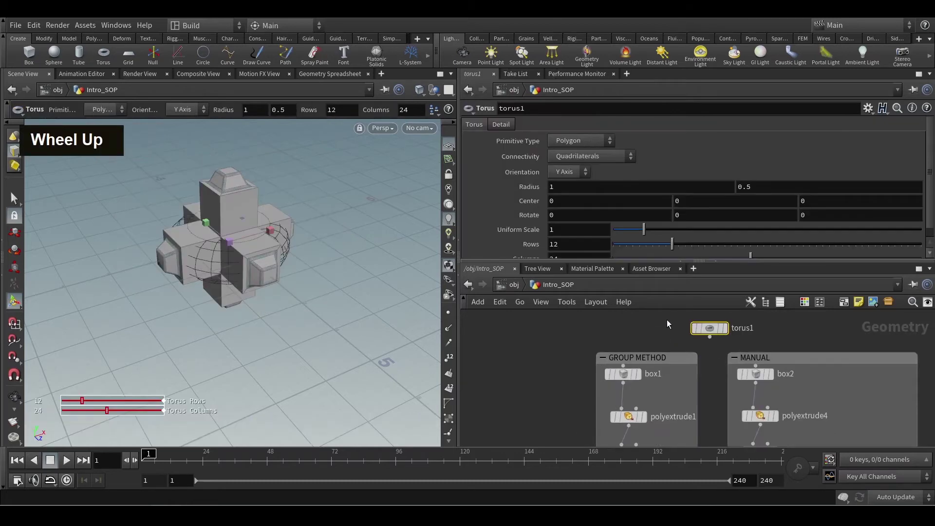
left_click_drag(667, 319, 745, 341)
middle_click_drag(706, 387, 706, 386)
scroll(716, 365, "down", 3)
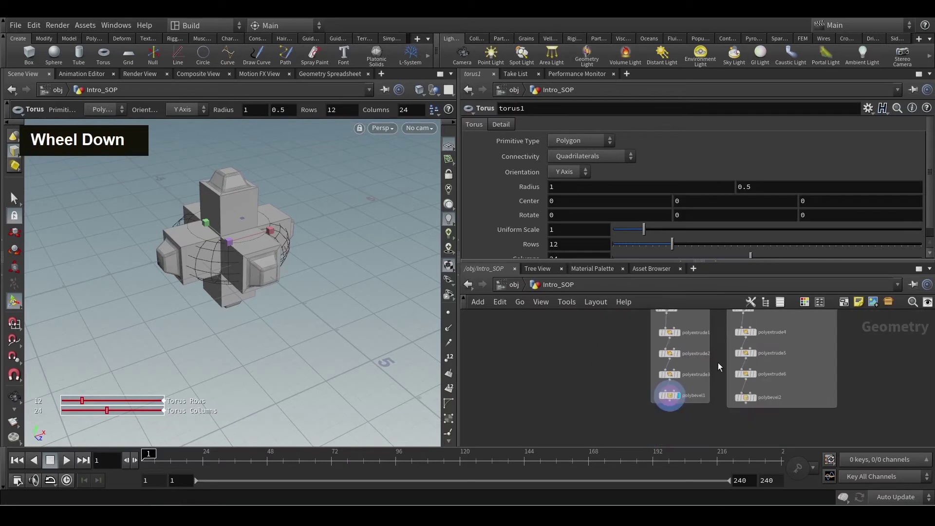
scroll(675, 403, "up", 5)
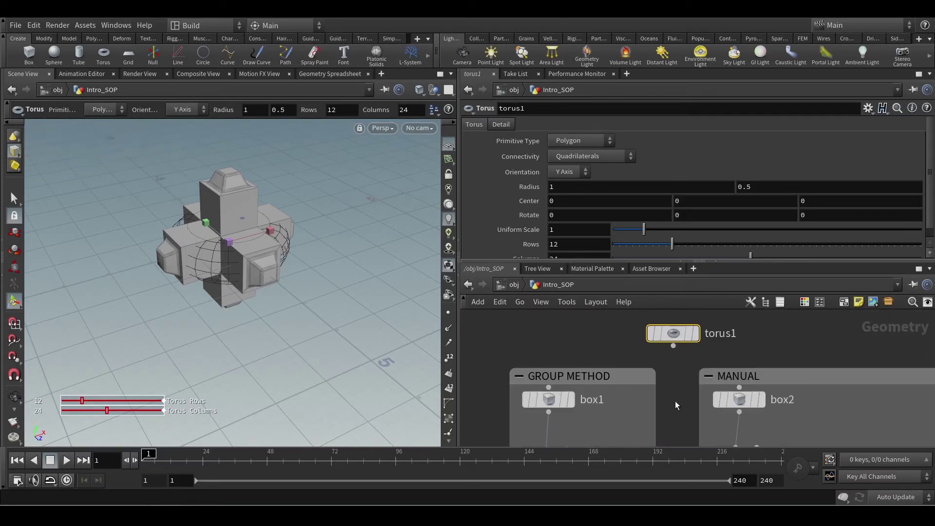
left_click_drag(620, 314, 746, 358)
Step: Look closely at the bevelled extrusion, select polybevel1 to show its parameters, and enlarge the parameter pane
scroll(167, 258, "up", 5, "alt")
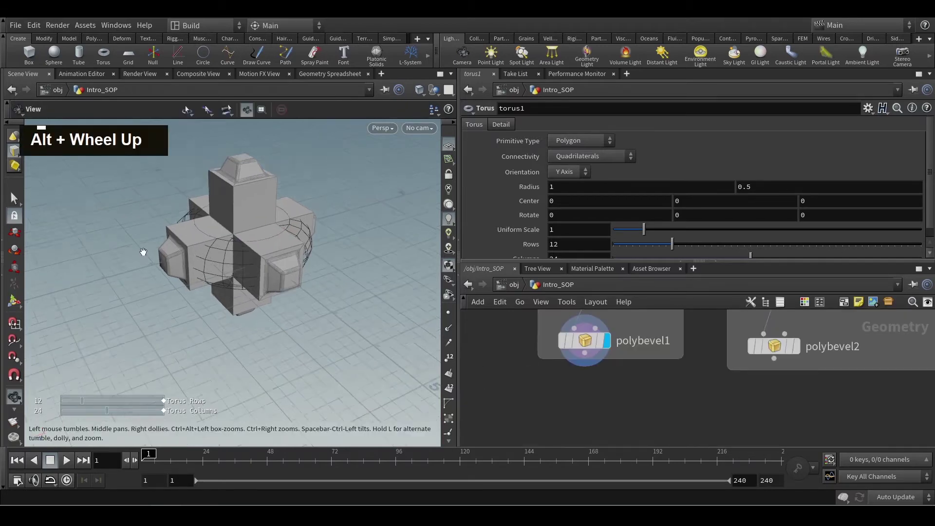
left_click_drag(168, 259, 273, 253, "alt")
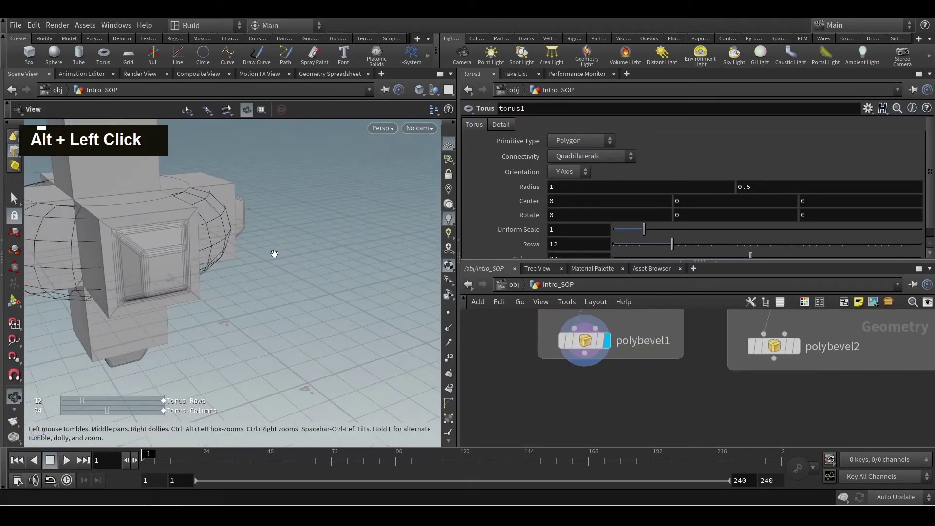
key("Return")
left_click(585, 381)
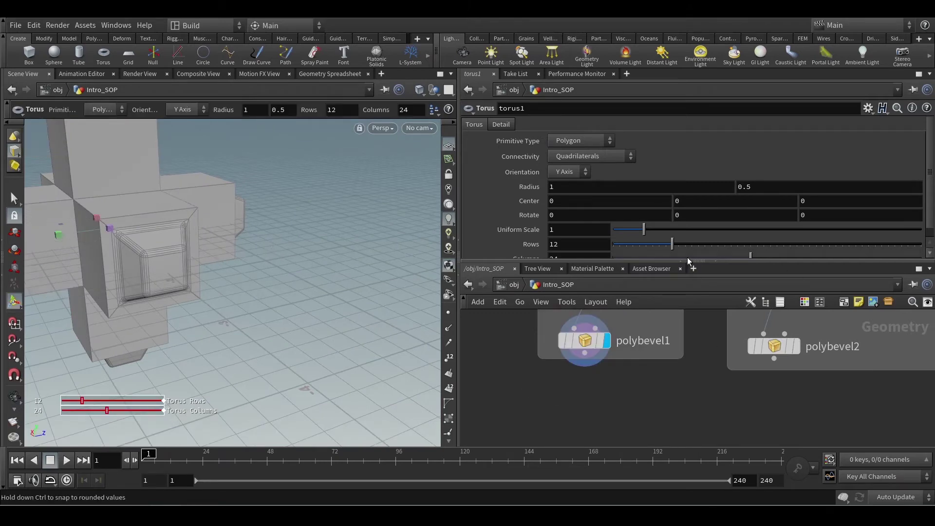
left_click(585, 341)
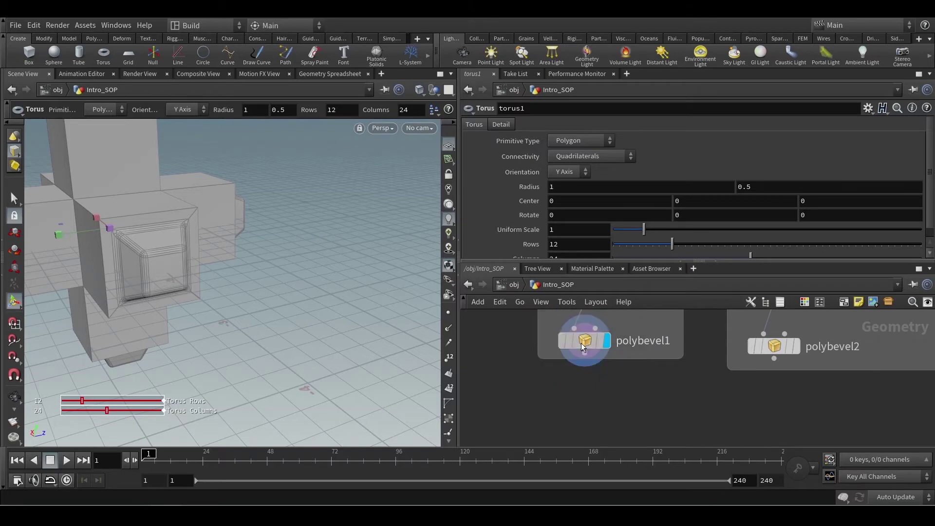
left_click_drag(773, 262, 772, 272)
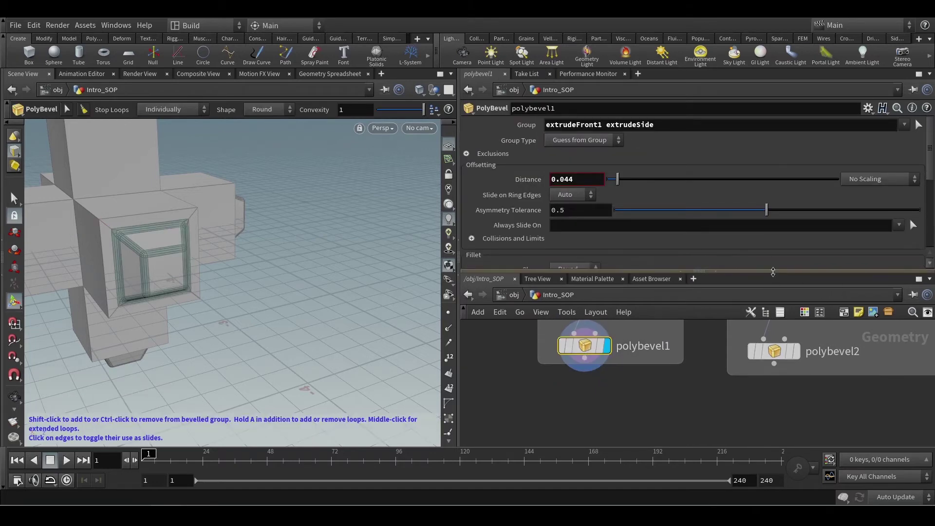
Step: Enable all of polybevel1's output groups: point fillet polygons and edges, edge fillet polygons, offset edges, offset points, and merged points
scroll(933, 175, "down", 2)
scroll(933, 175, "down", 4)
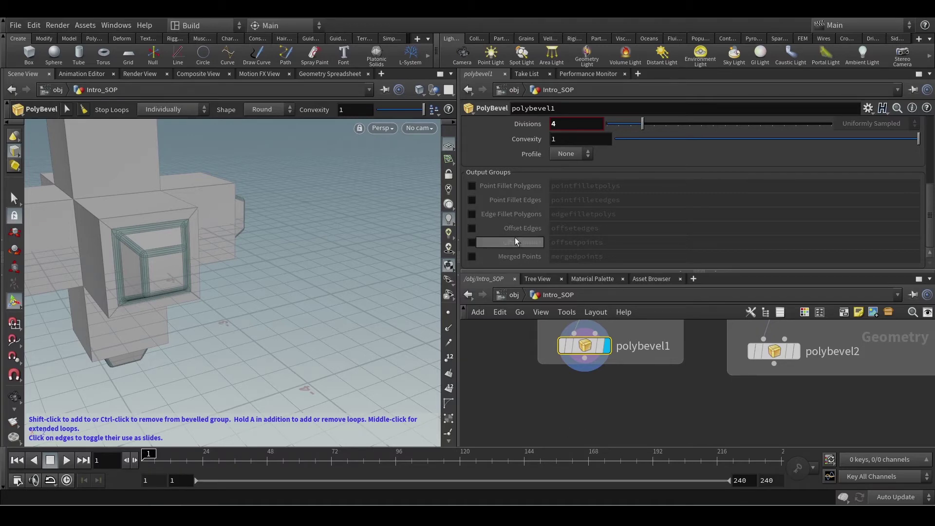
left_click(472, 186)
left_click(471, 199)
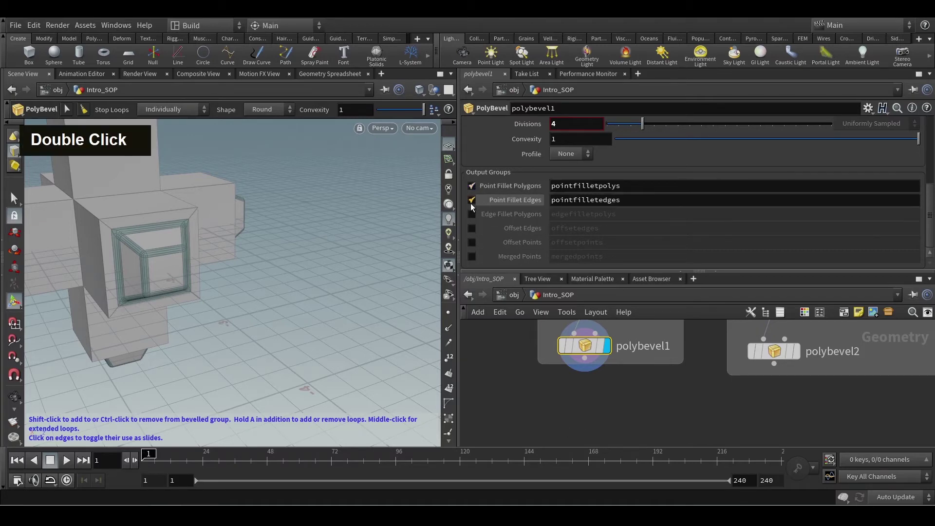
left_click(472, 214)
left_click(471, 228)
left_click(472, 243)
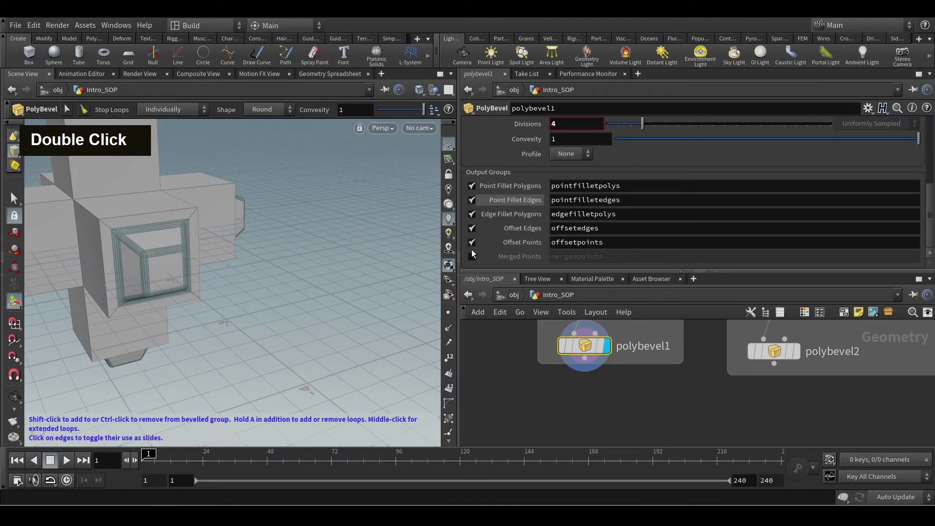
left_click(471, 256)
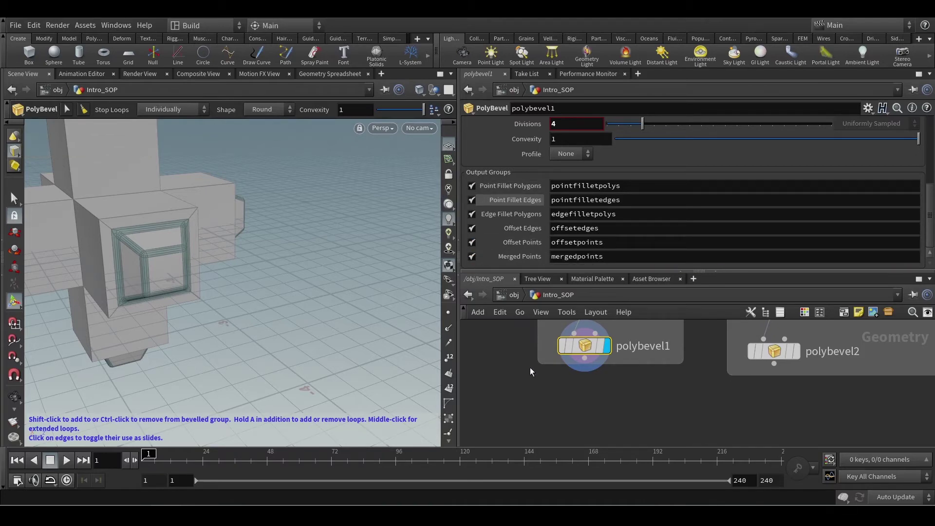
Step: Display polyextrude3 and examine its front and side output groups, toggling Output Side off and on
middle_click_drag(517, 354, 522, 436)
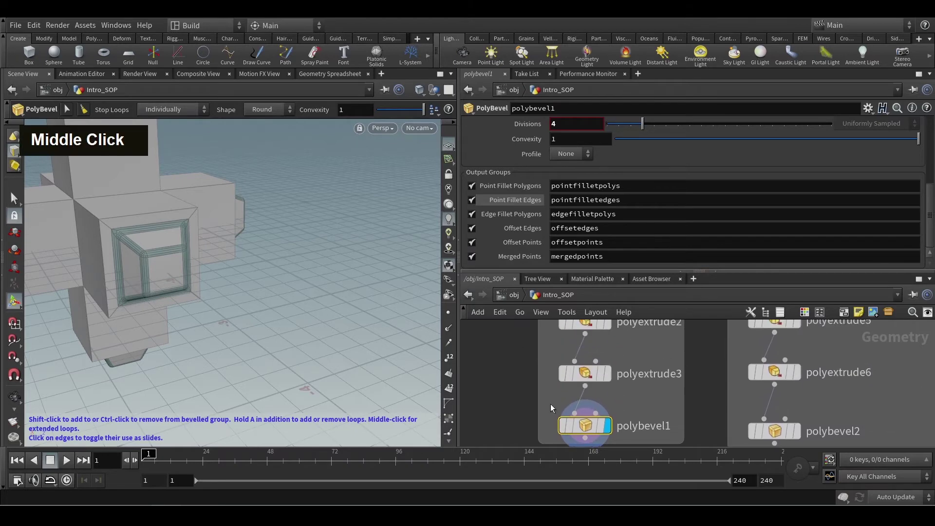
left_click(585, 374)
left_click(607, 373)
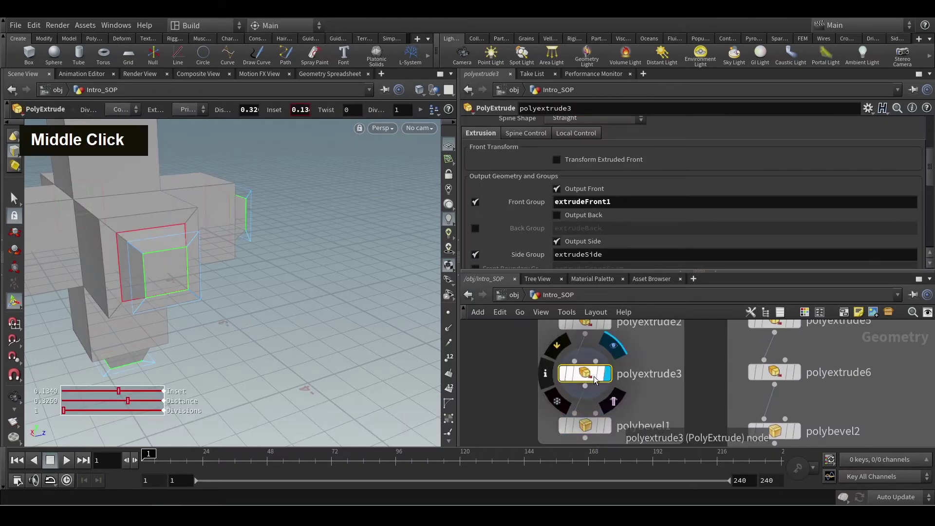
scroll(550, 213, "down", 2)
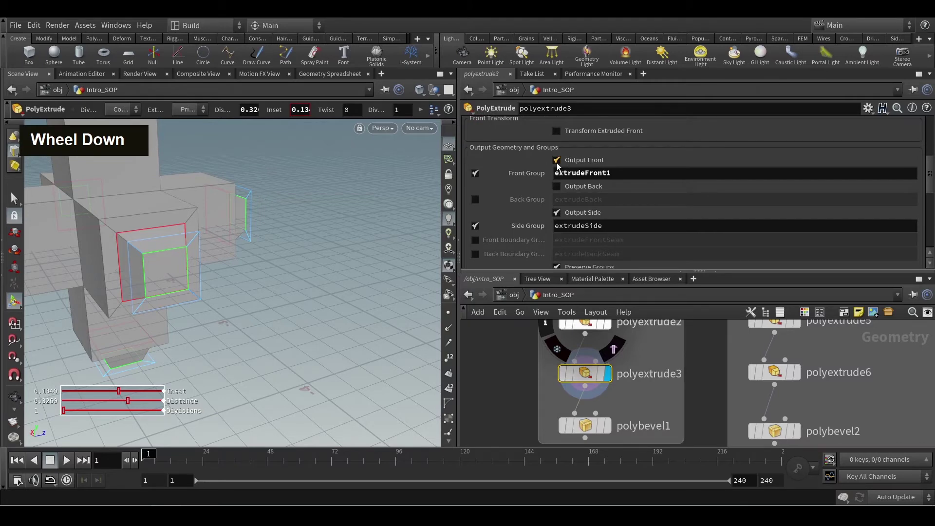
left_click(557, 213)
left_click(556, 213)
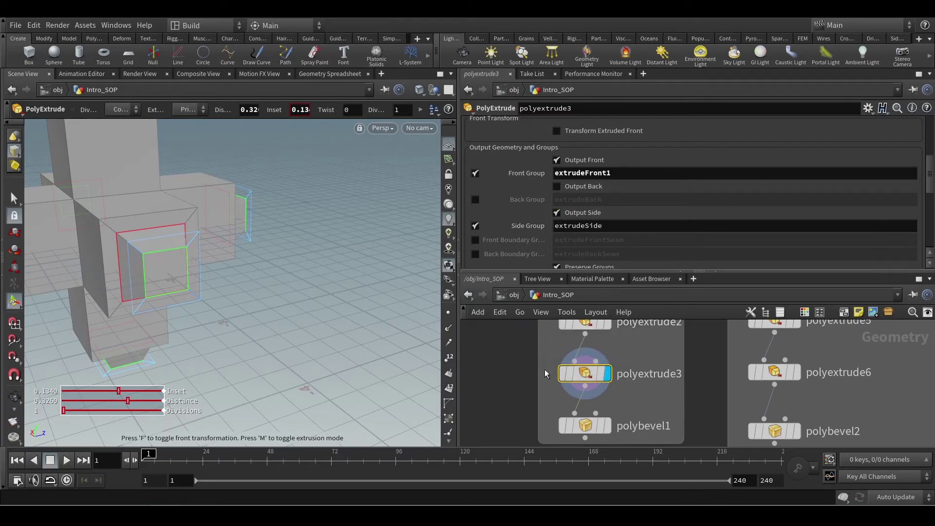
Step: Display polybevel1 again and review its output group settings and node information
middle_click_drag(545, 373, 545, 326)
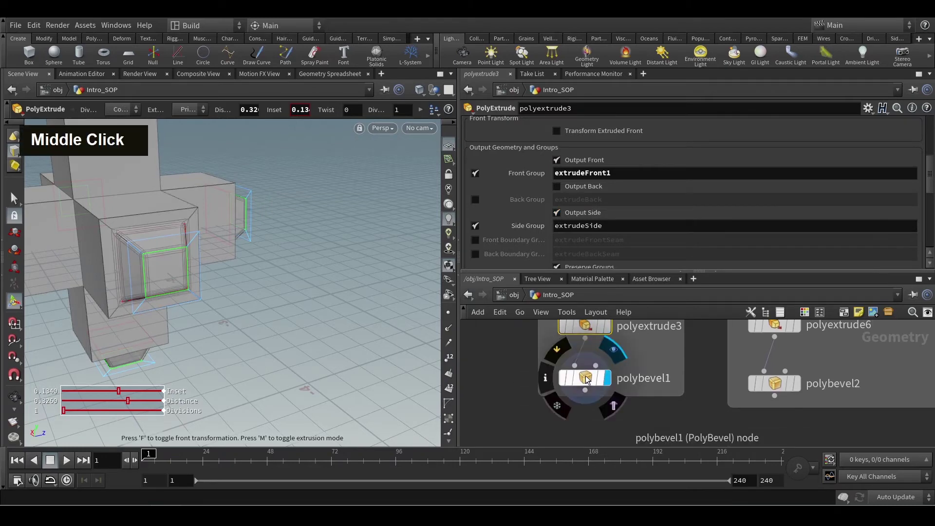
left_click(586, 379)
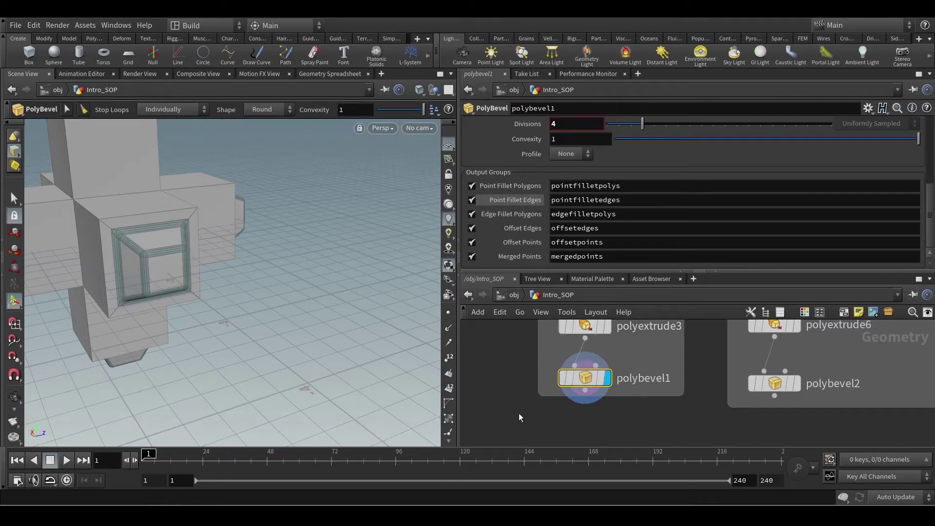
middle_click_drag(518, 413, 524, 379)
middle_click_drag(592, 406, 597, 396)
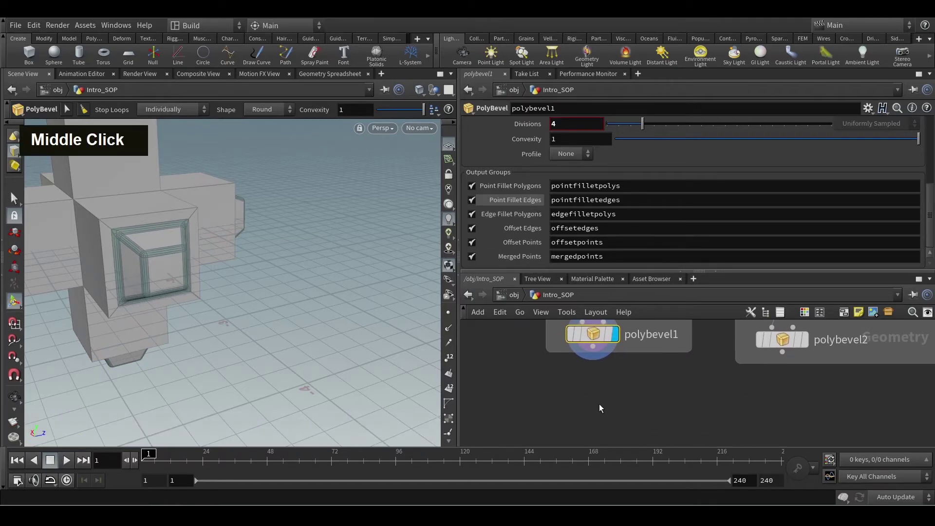
scroll(607, 393, "down", 3)
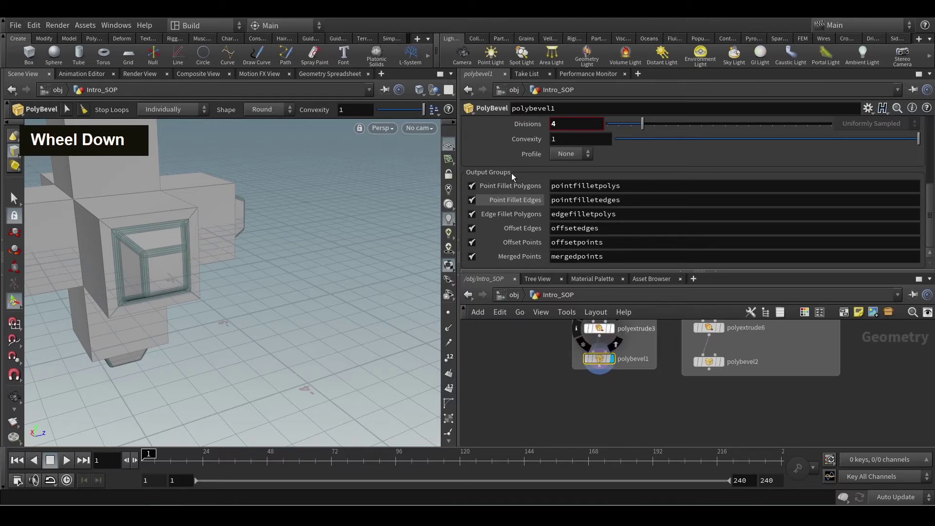
middle_click(600, 360)
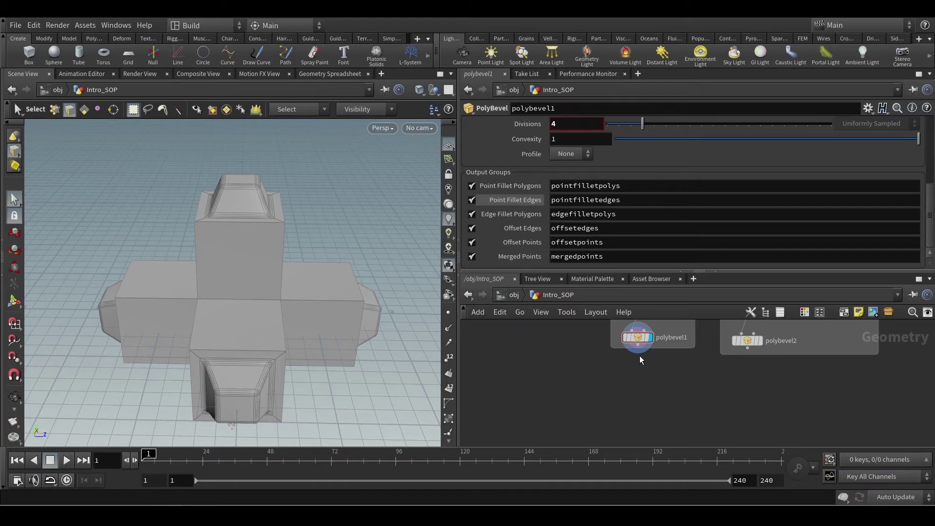
Step: Add a PolyExtrude node below polybevel1, connected to its output and displayed
key("Tab")
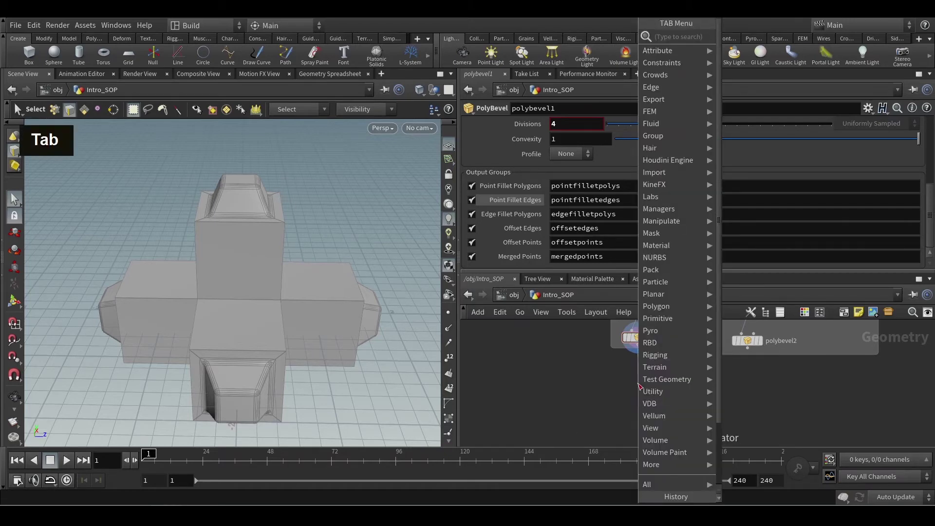
type("pol")
key("Down")
key("Down")
key("Down")
key("Down")
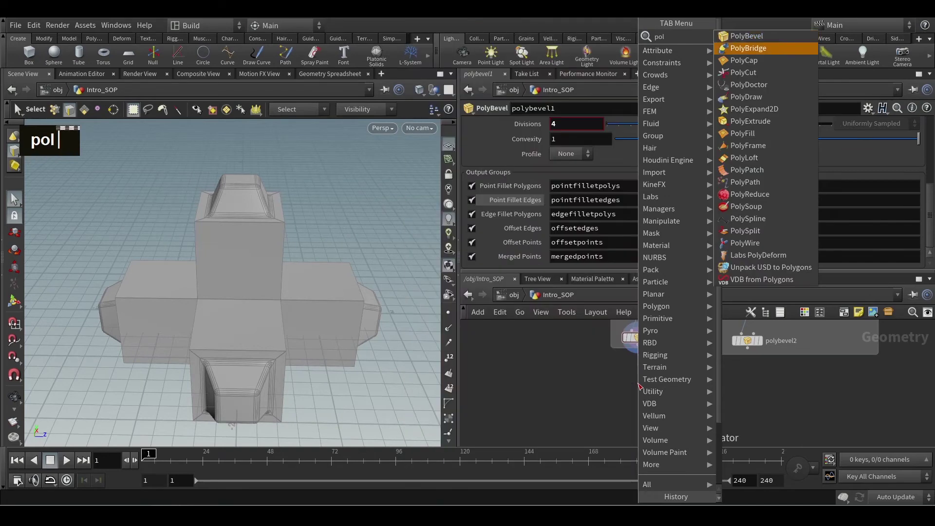
key("Down")
key("Down")
key("Down")
key("Down")
key("Down")
key("Down")
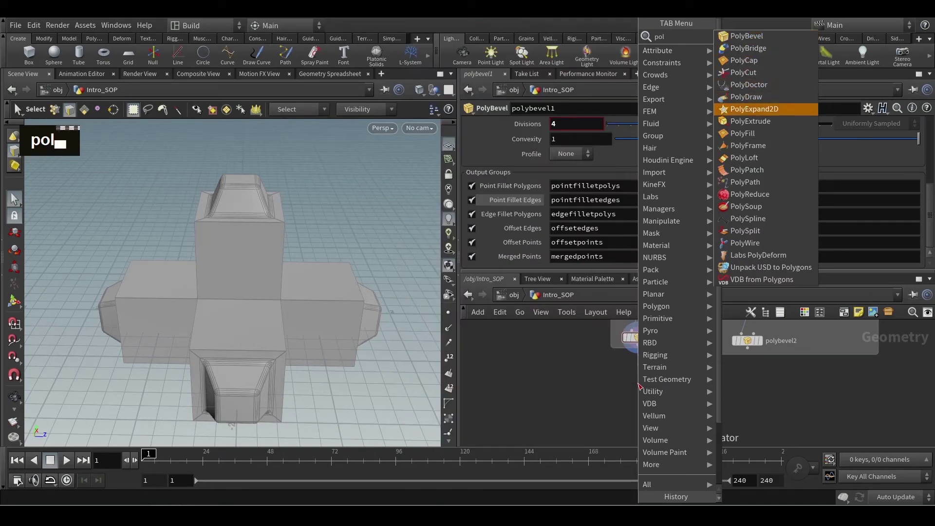
key("Up")
key("Up")
key("Up")
key("Return")
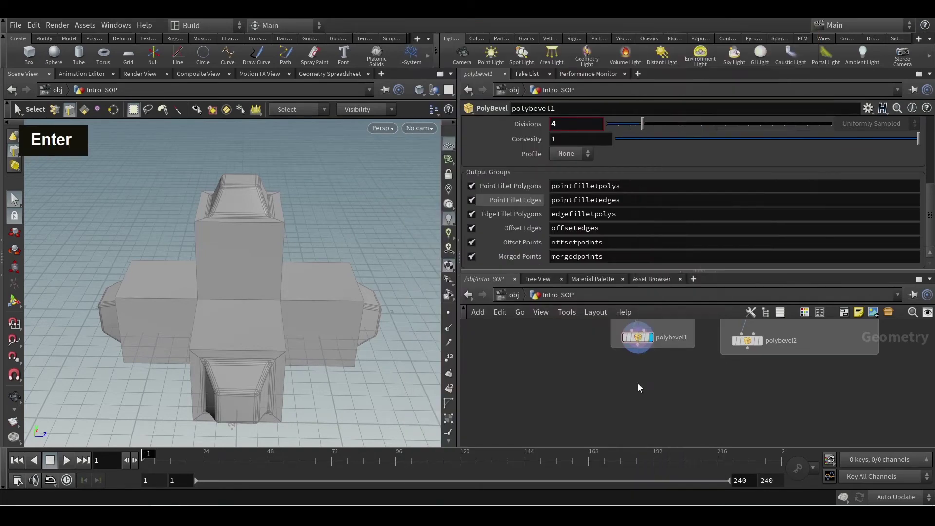
left_click(639, 385)
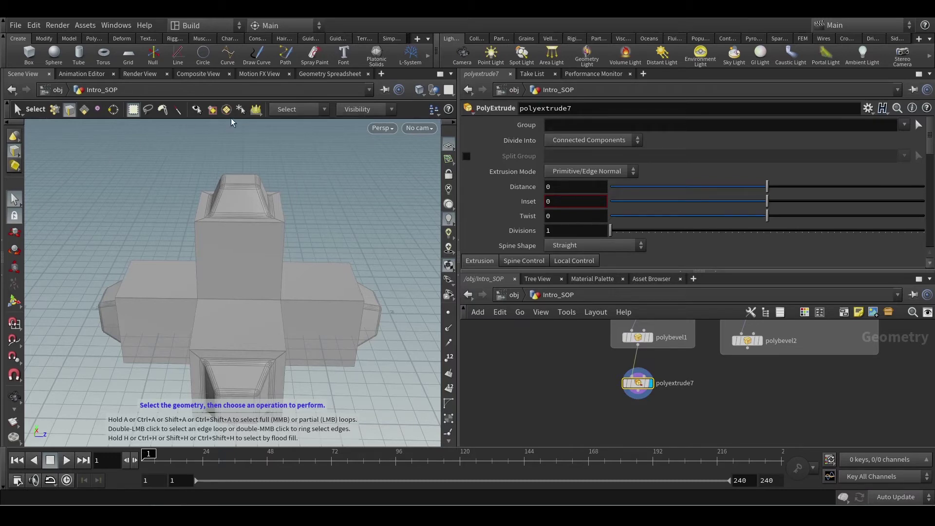
Step: Return to selection mode in the viewport and turn on group selection to list the geometry's groups
left_click(14, 304)
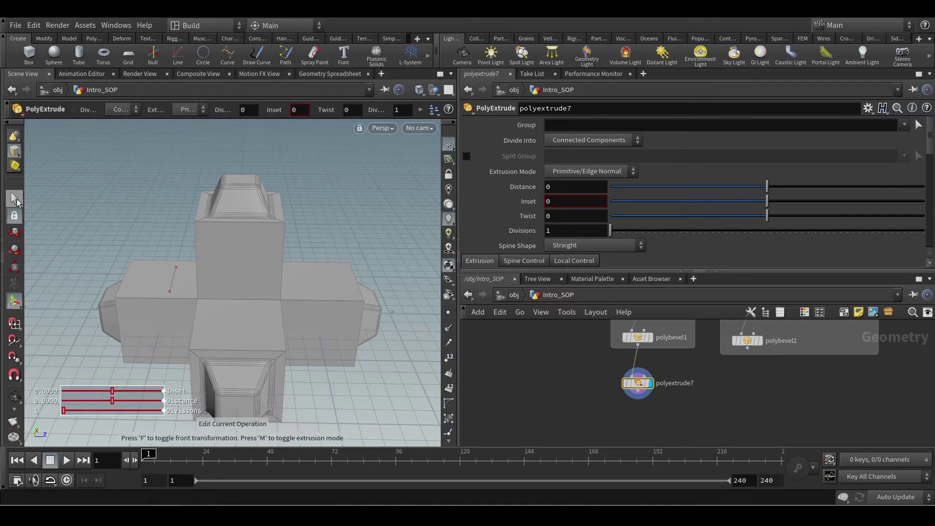
left_click(13, 199)
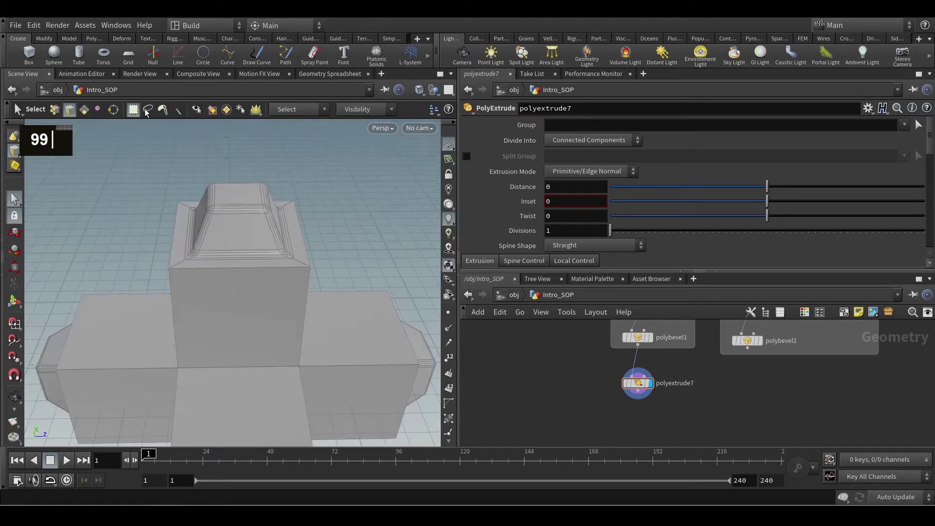
left_click(225, 110)
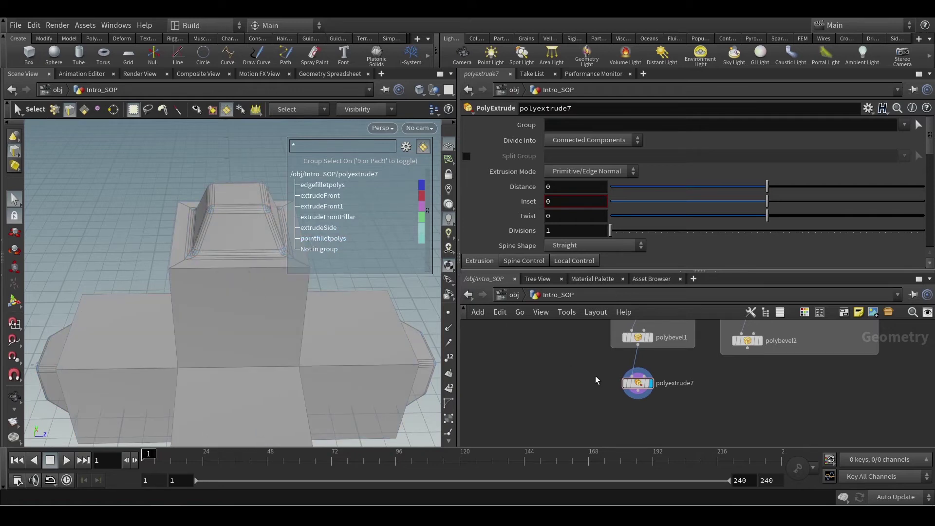
Step: Set polyextrude7's group to pointfilletpolys and its extrusion distance to 0.096
left_click_drag(612, 374, 682, 399)
left_click(904, 126)
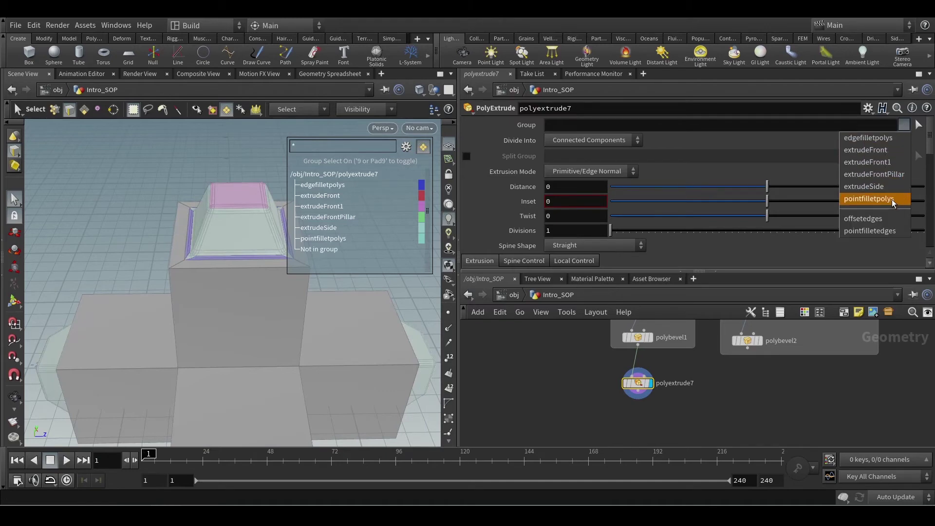
left_click(876, 198)
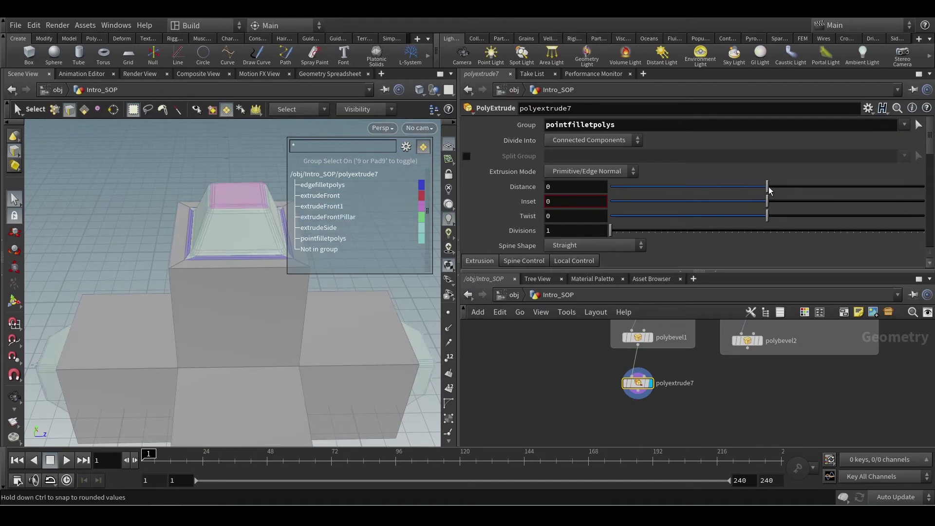
mouse_move(768, 189)
left_mouse_down()
mouse_move(794, 189)
mouse_move(781, 188)
left_mouse_up()
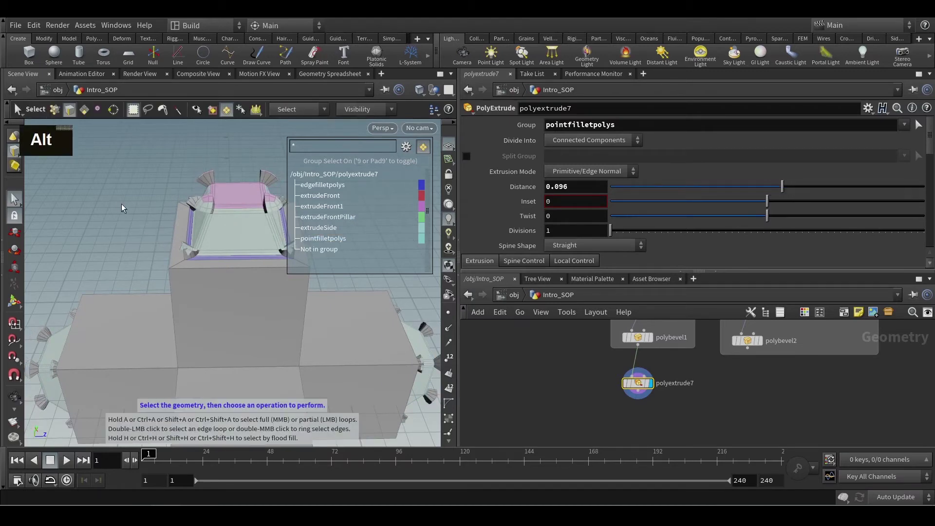
Step: Toggle the group colours in the viewport group list off and on to examine the extruded fillet corners
left_click(425, 147)
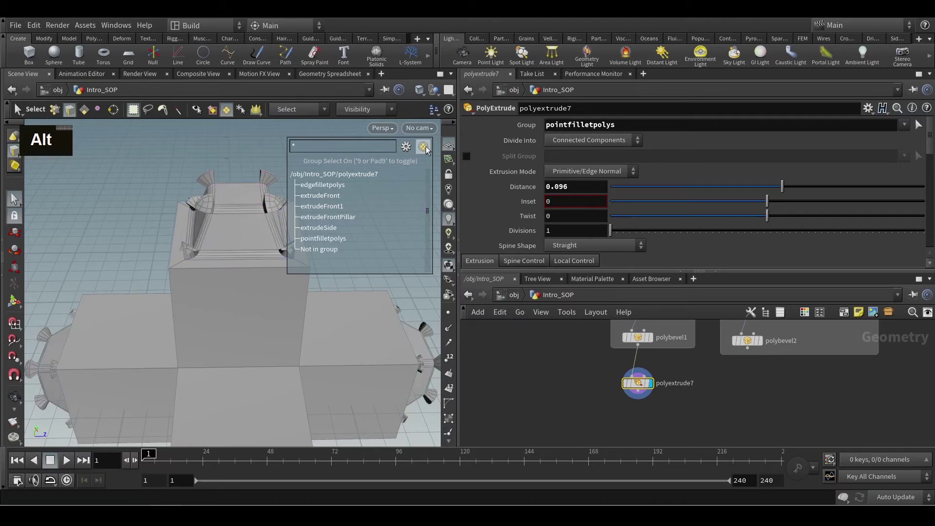
left_click(424, 152)
left_click(424, 152)
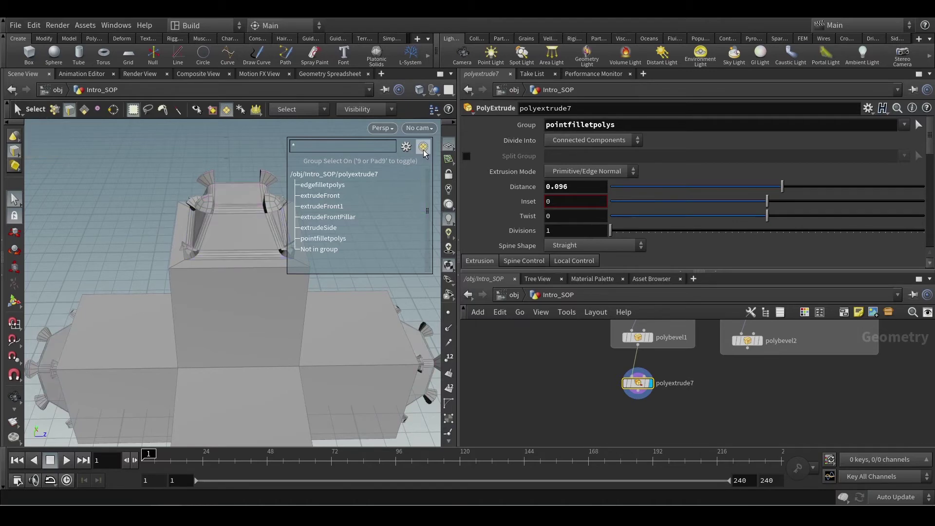
left_click(424, 152)
left_click(424, 153)
left_click(425, 152)
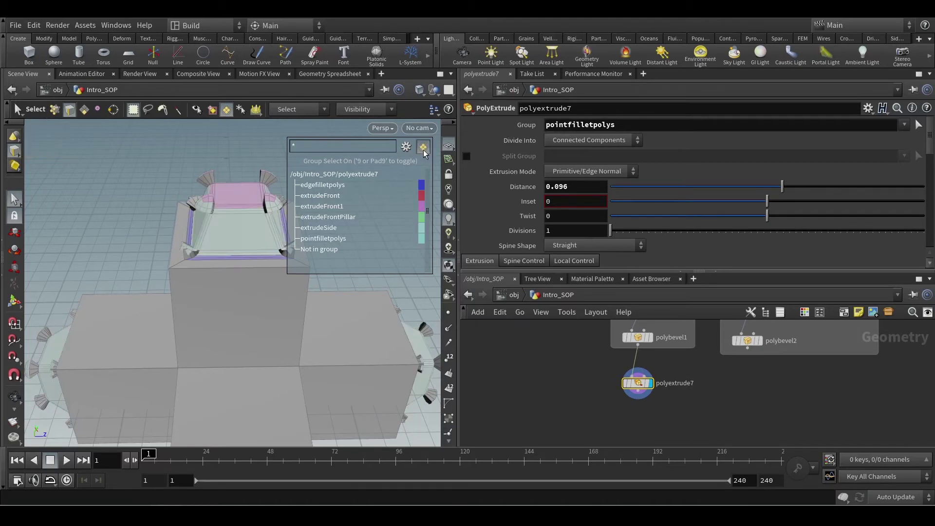
Step: Turn off the group colours and group selection, and examine the extruded fillet corners from several angles
left_click(424, 152)
left_click(424, 153)
left_click(425, 152)
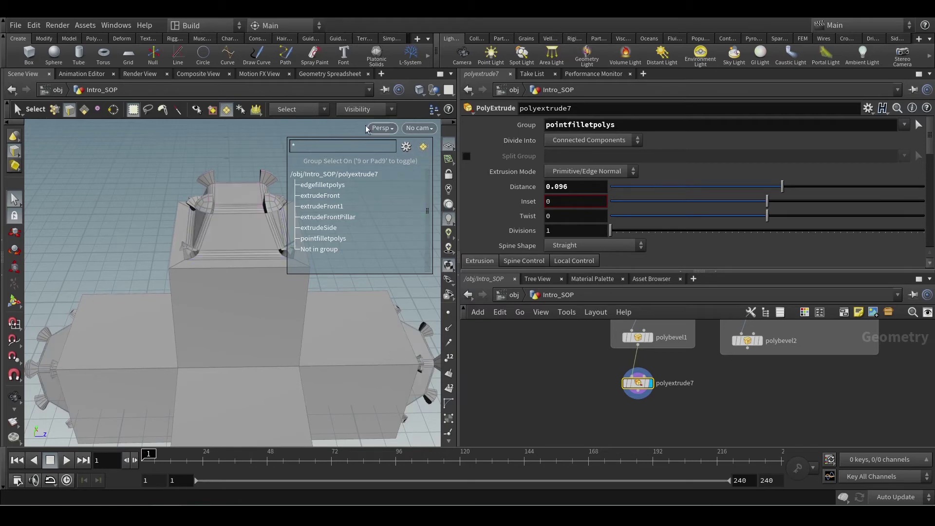
left_click(230, 112)
scroll(345, 189, "down", 3, "alt")
left_click_drag(344, 190, 270, 232, "alt")
scroll(282, 180, "down", 3, "alt")
scroll(342, 202, "up", 3, "alt")
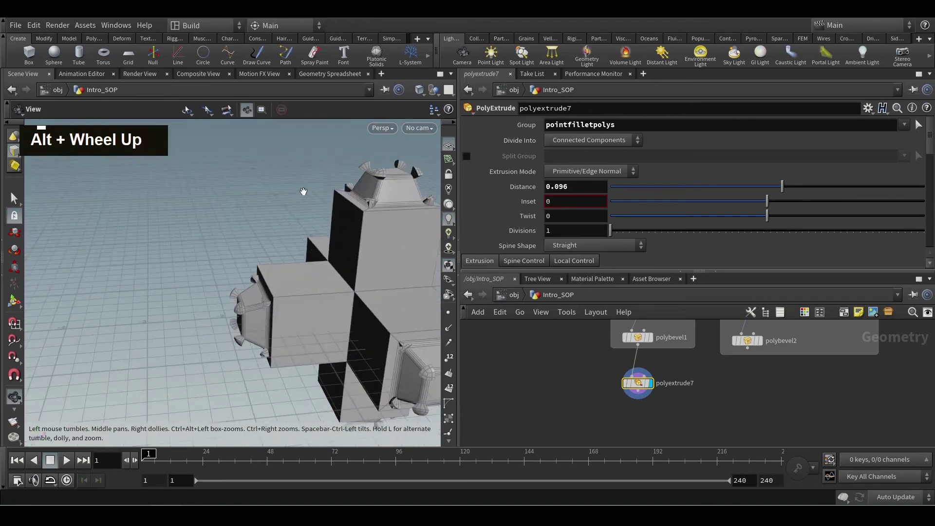
middle_click_drag(342, 203, 323, 199, "alt")
left_click_drag(323, 199, 315, 205, "alt")
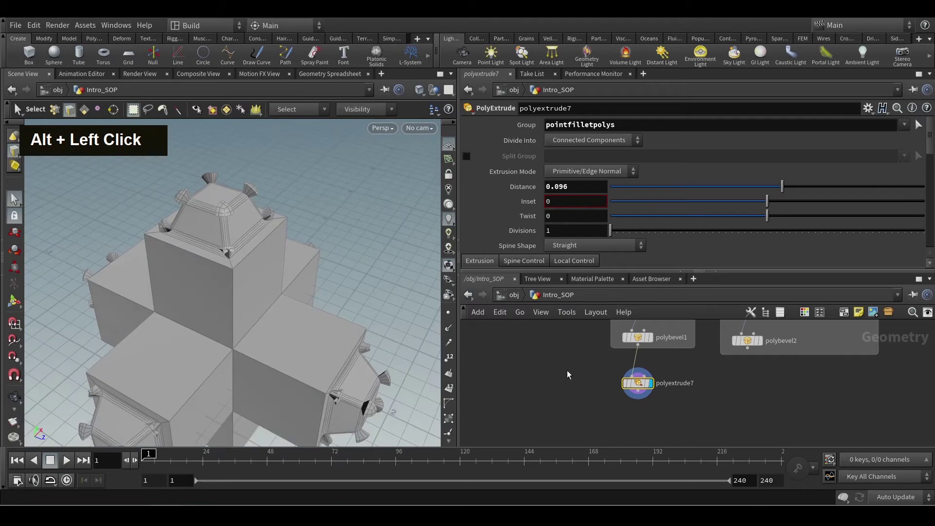
Step: Turn group selection back on and list polyextrude7's point groups and edge groups in the viewport
left_click(227, 110)
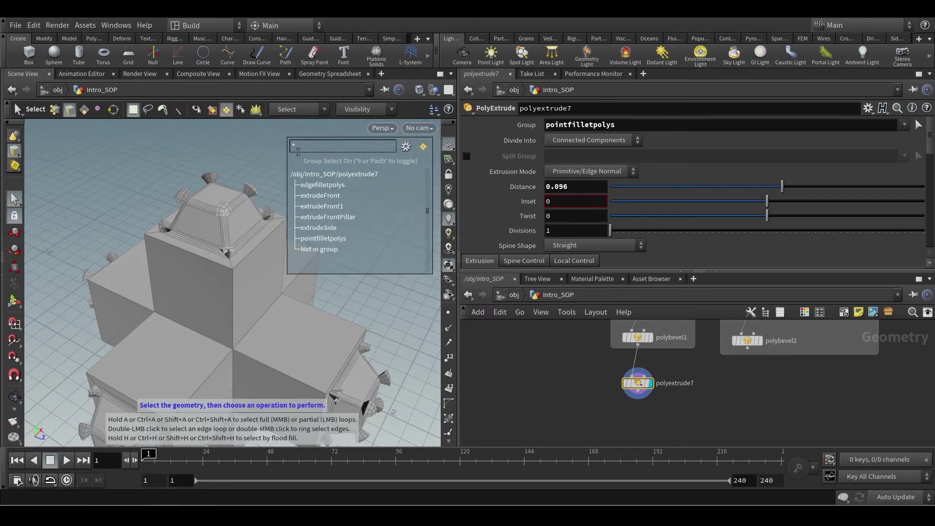
left_click(322, 174)
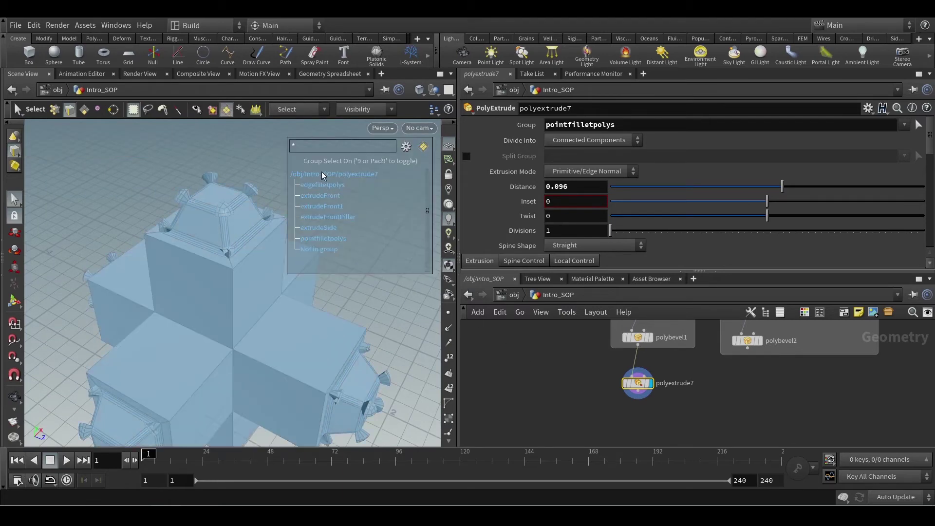
left_click(406, 148)
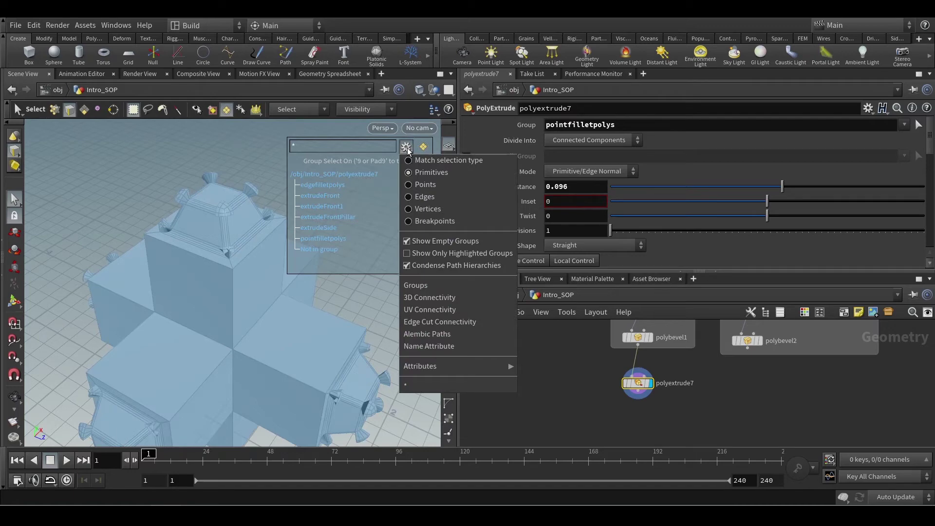
left_click(425, 184)
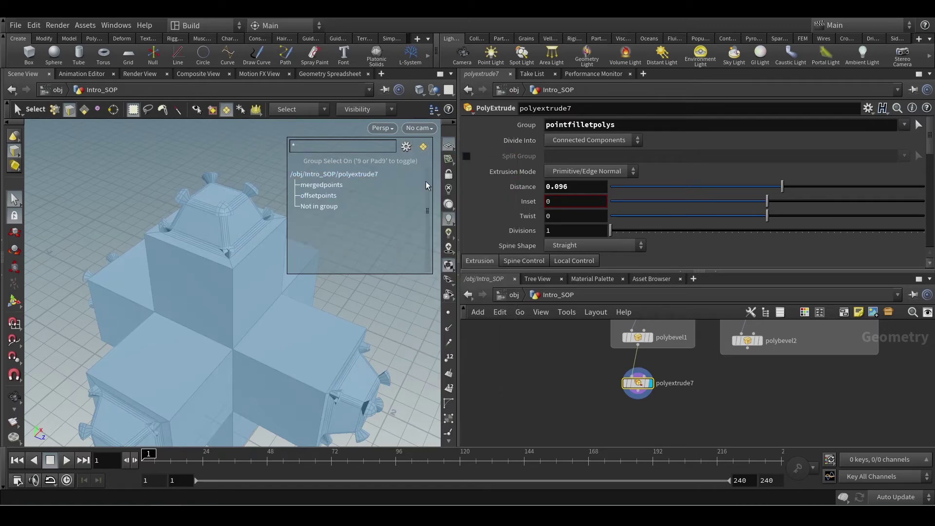
left_click(407, 147)
left_click(434, 170)
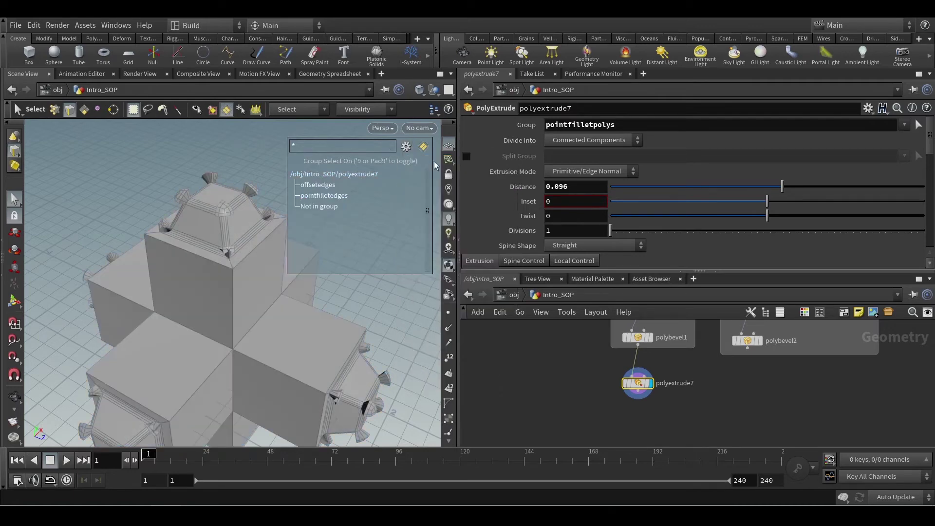
middle_click(643, 383)
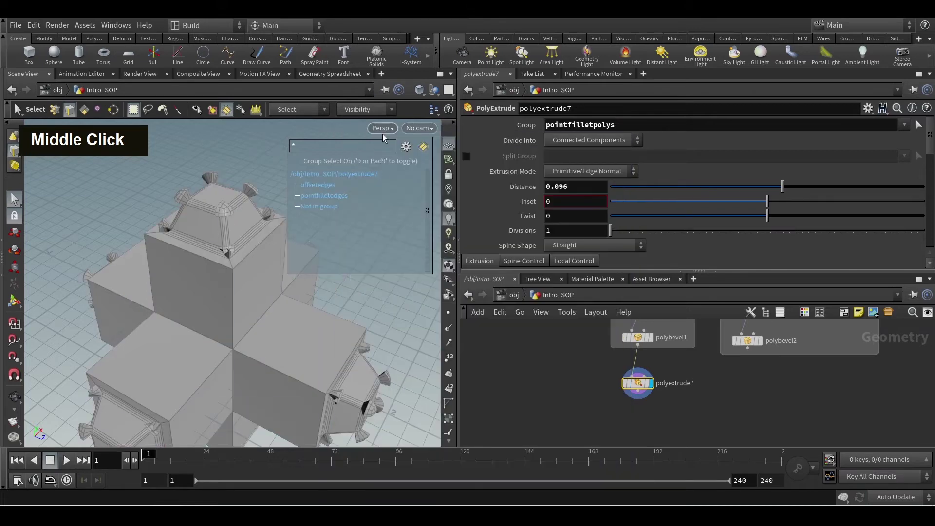
Step: Switch the viewport group list through primitive, edge and point groups to compare what each type offers
left_click(407, 155)
left_click(433, 174)
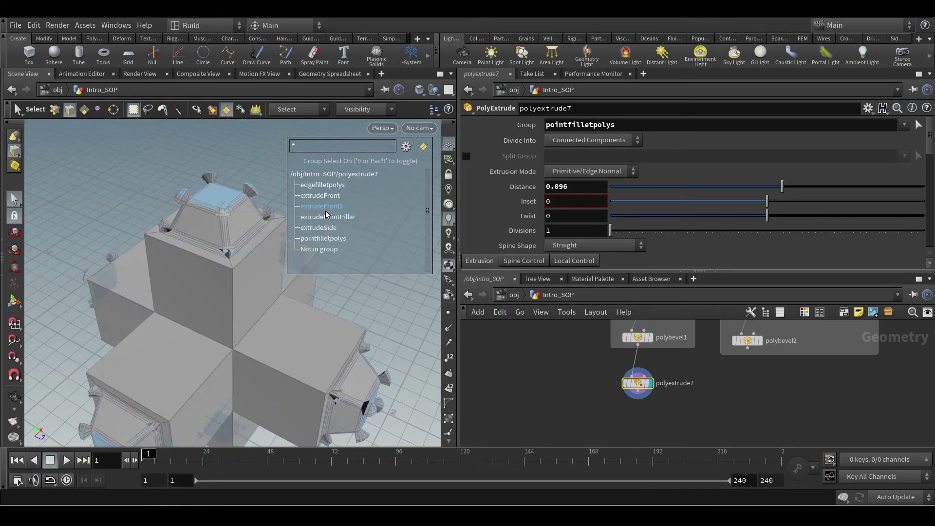
left_click(406, 147)
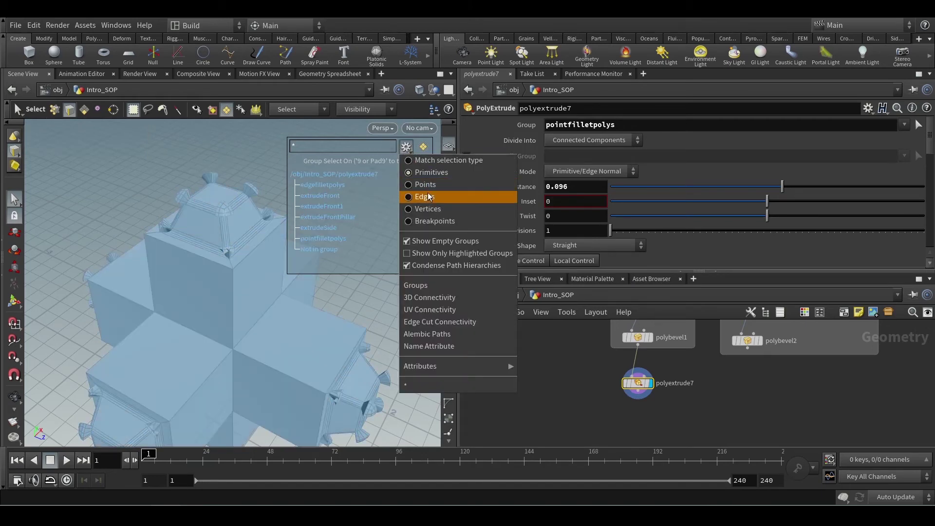
left_click(414, 199)
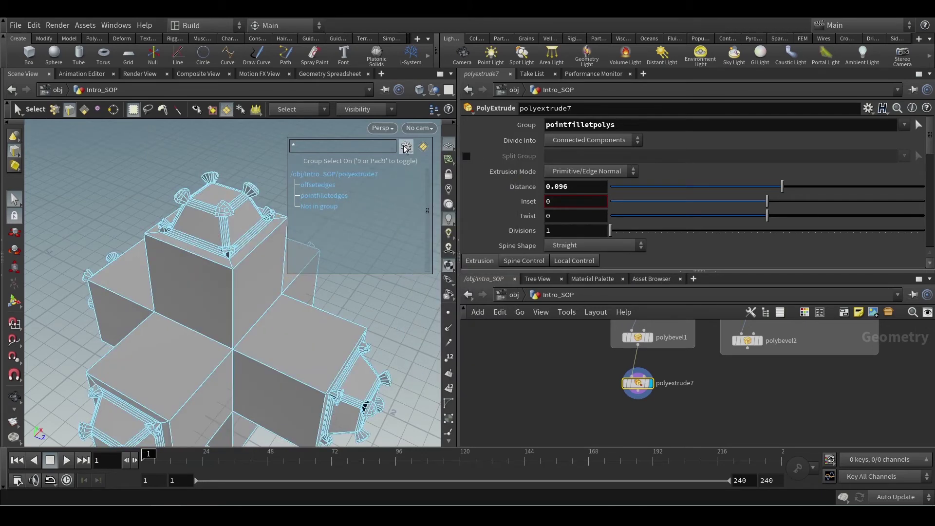
left_click(406, 147)
left_click(430, 185)
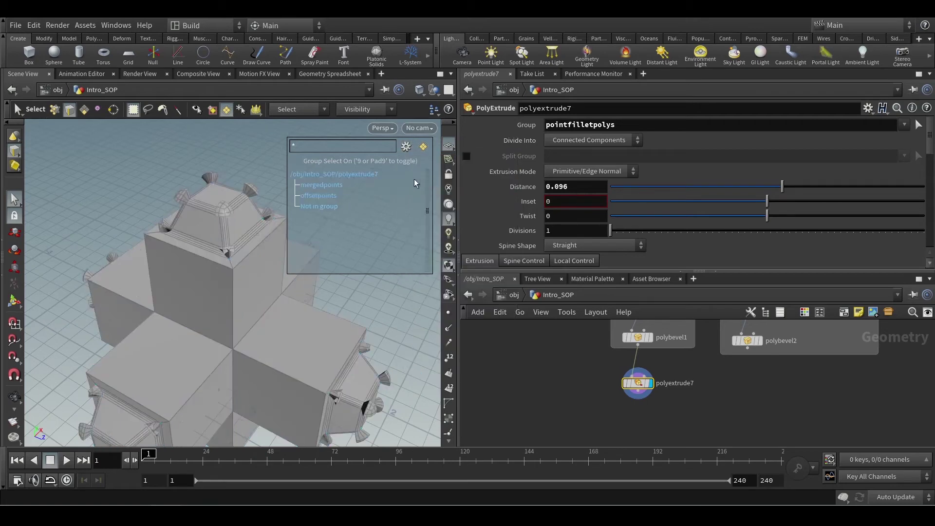
left_click(407, 147)
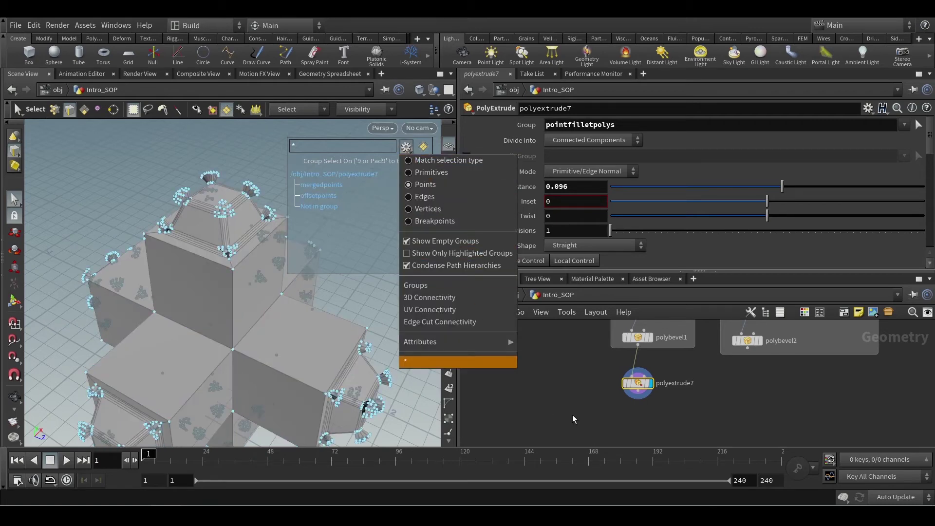
left_click(429, 361)
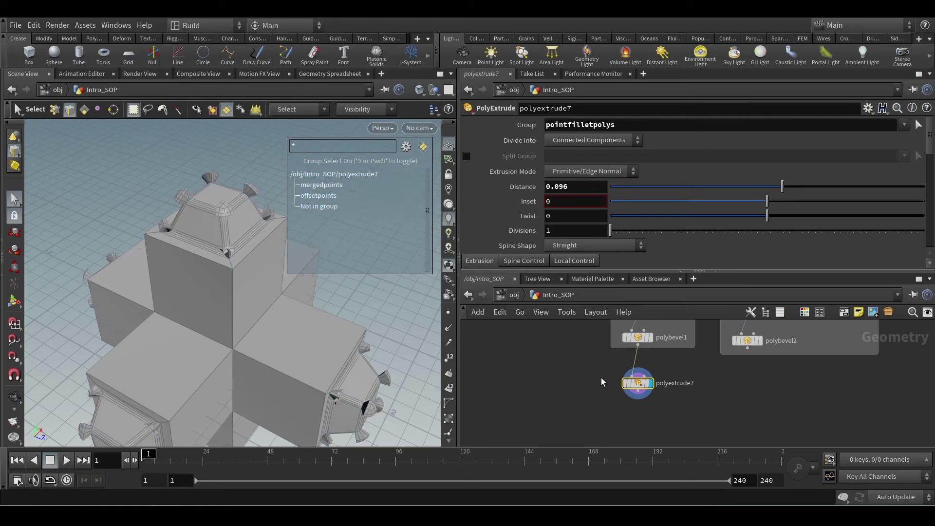
Step: Clear polyextrude7's group and select the edgefilletpolys group in the viewport list to examine the bevelled edges
key("Return")
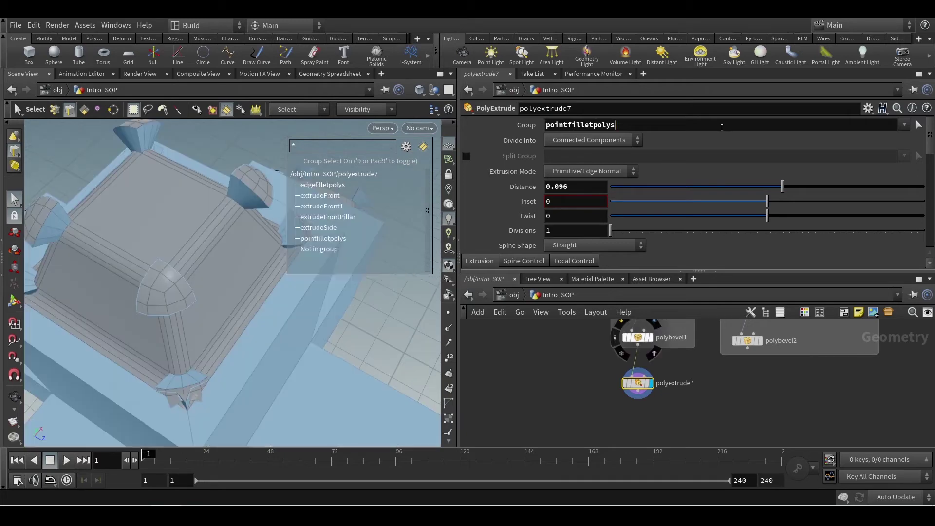
key("BackSpace")
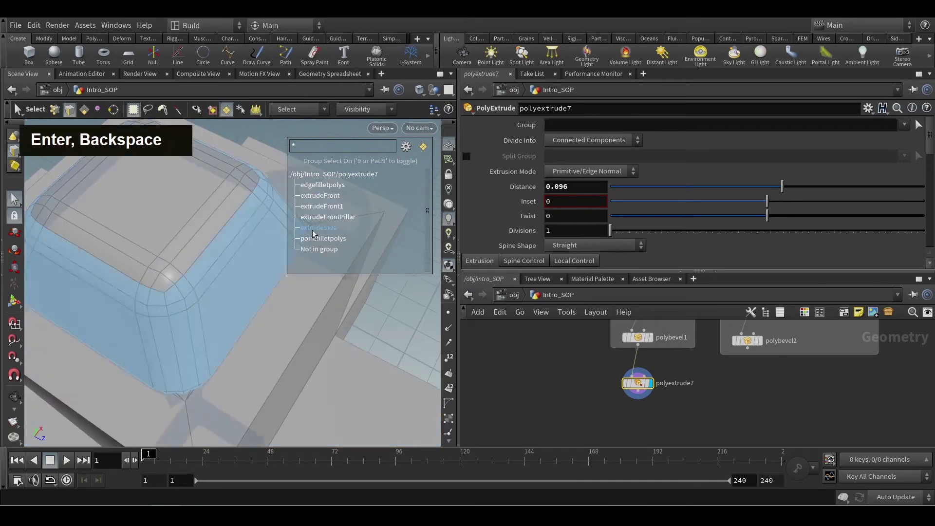
scroll(240, 288, "down", 5, "alt")
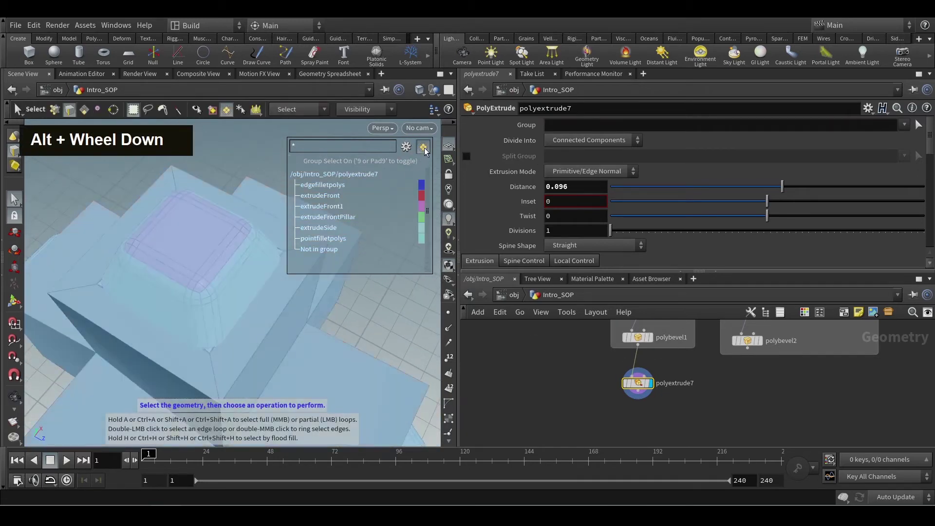
left_click_drag(283, 272, 252, 236, "alt")
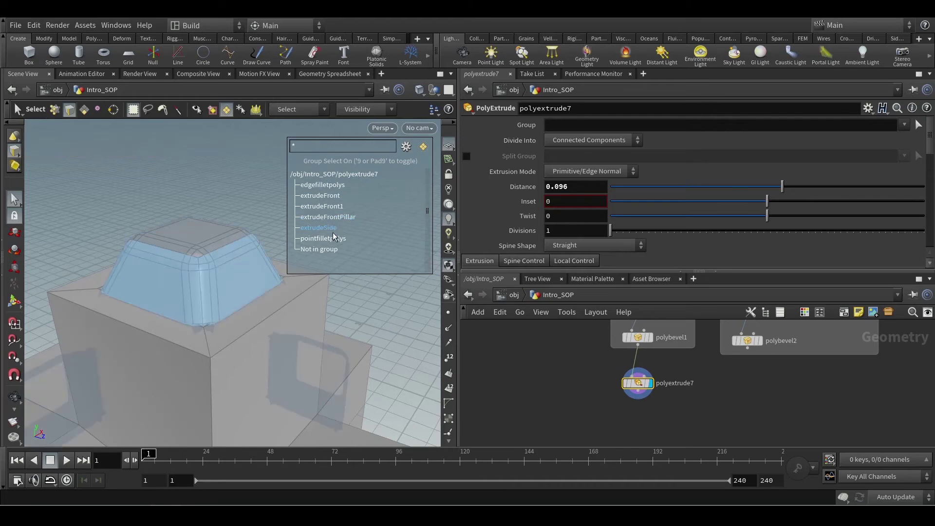
left_click(337, 190)
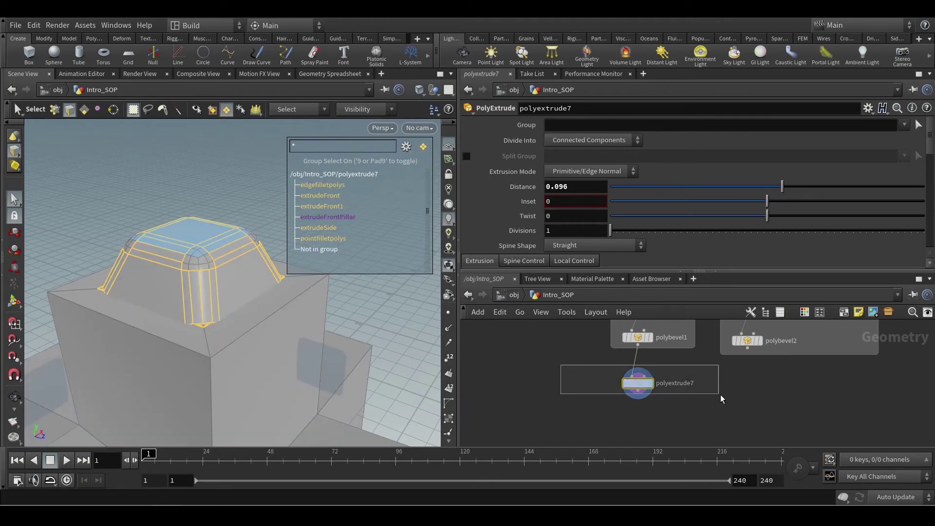
Step: Set polyextrude7's group to edgefilletpolys and turn off group selection in the viewport
left_click(903, 126)
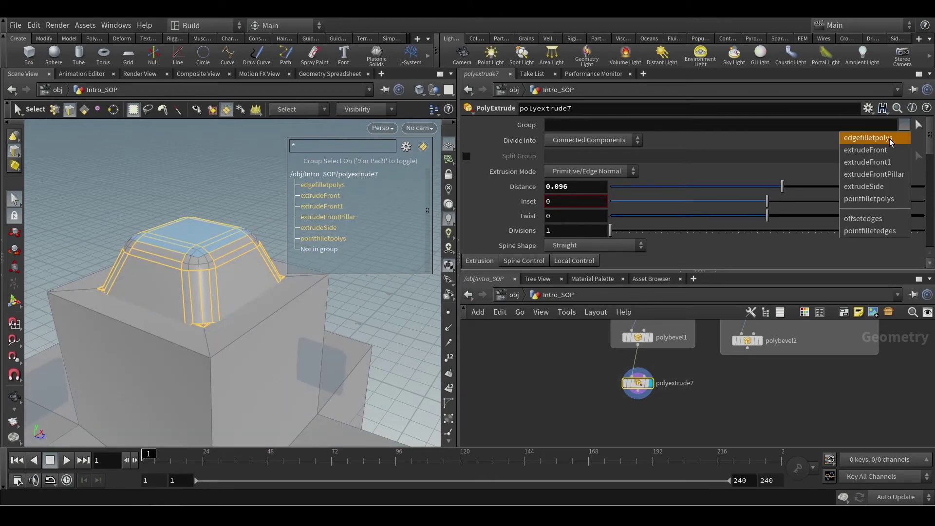
left_click(890, 139)
left_click(717, 416)
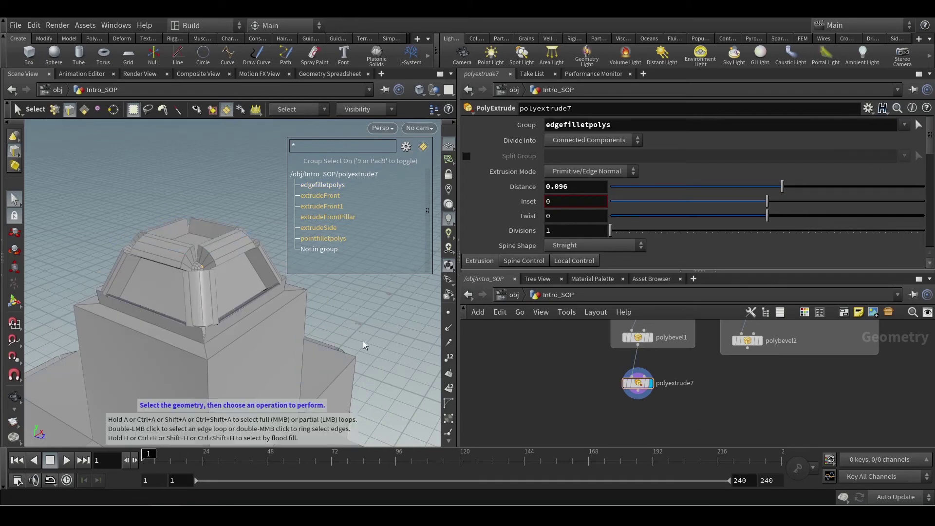
left_click(227, 112)
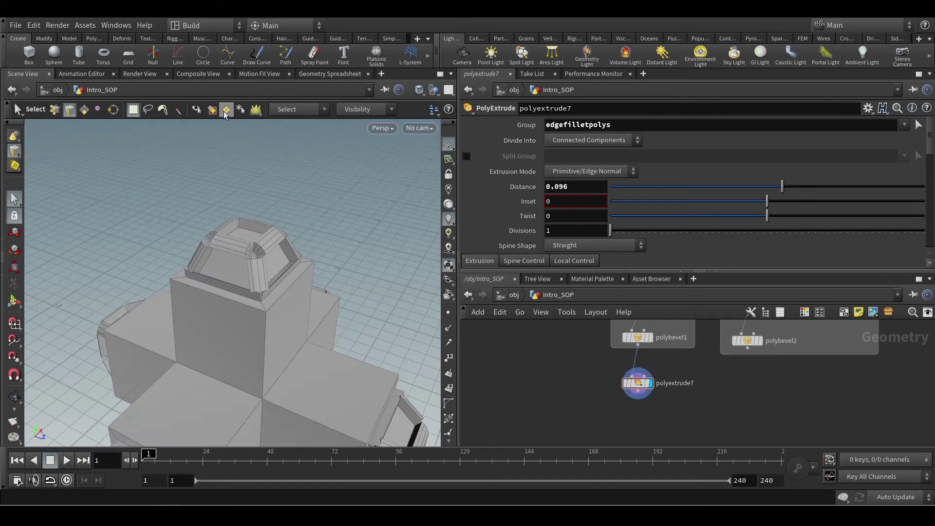
Step: Move polyextrude7 aside and place an unconnected Delete node next to it below polybevel1
left_click_drag(638, 383, 681, 384)
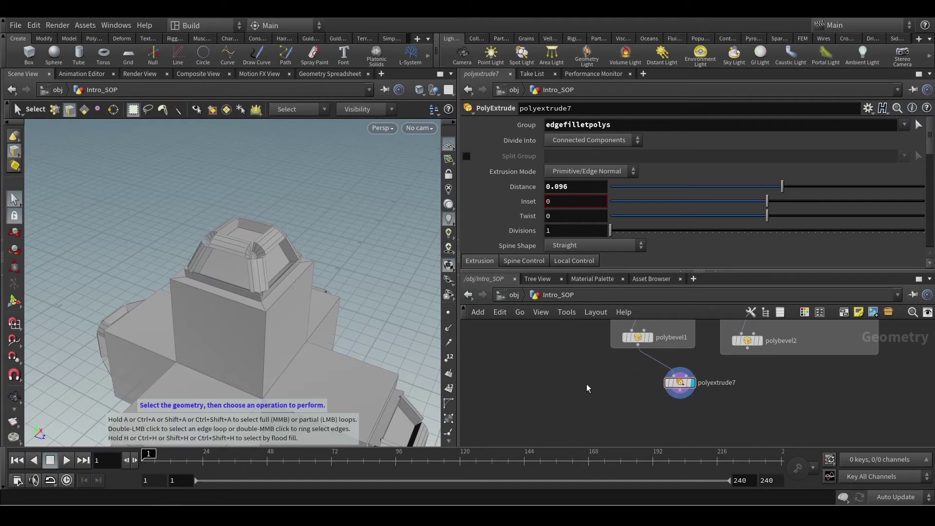
key("Tab")
type("del")
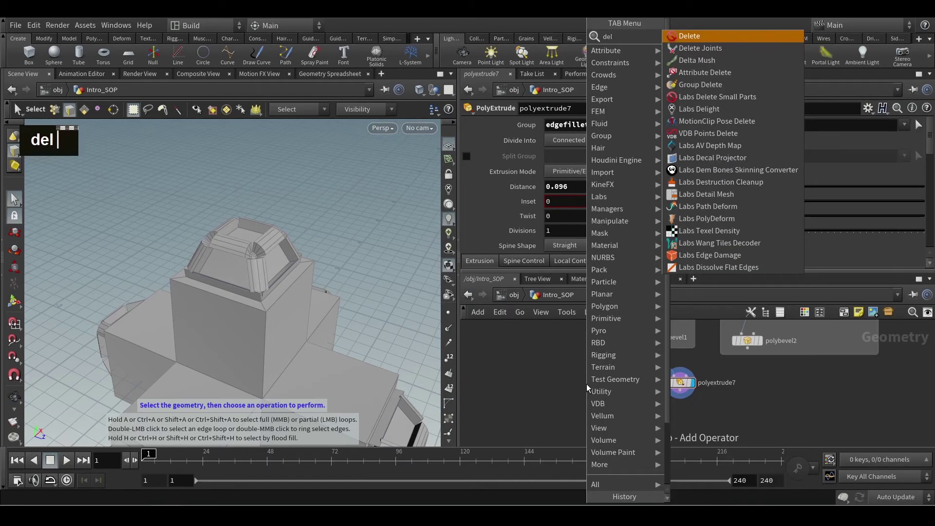
key("Return")
left_click(590, 385)
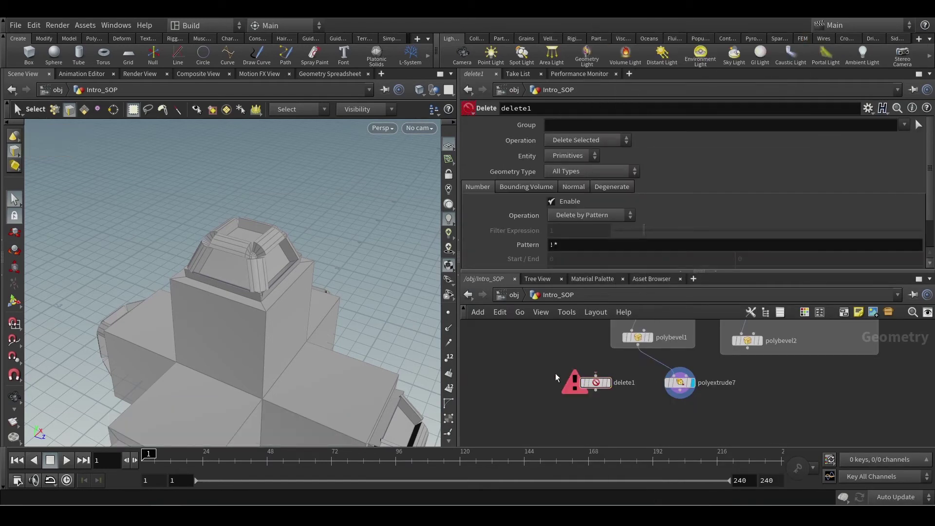
right_click(537, 377)
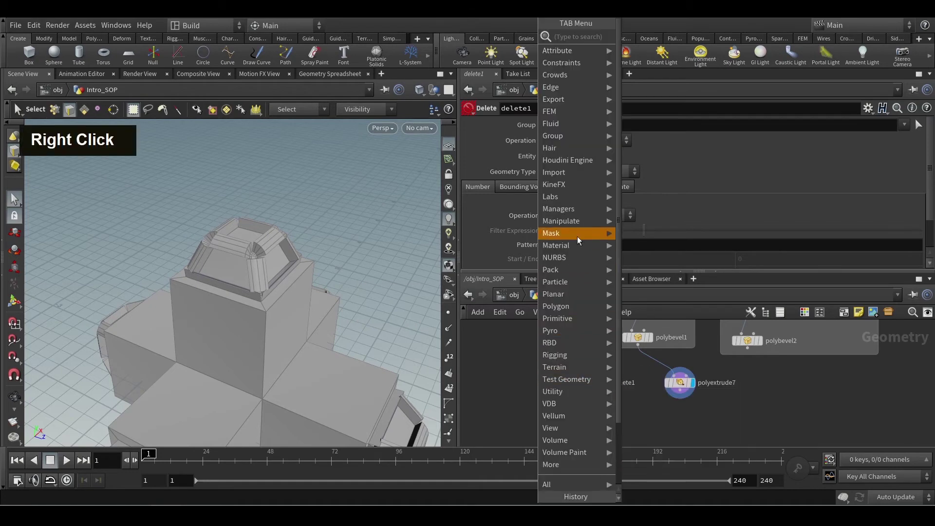
mouse_move(584, 219)
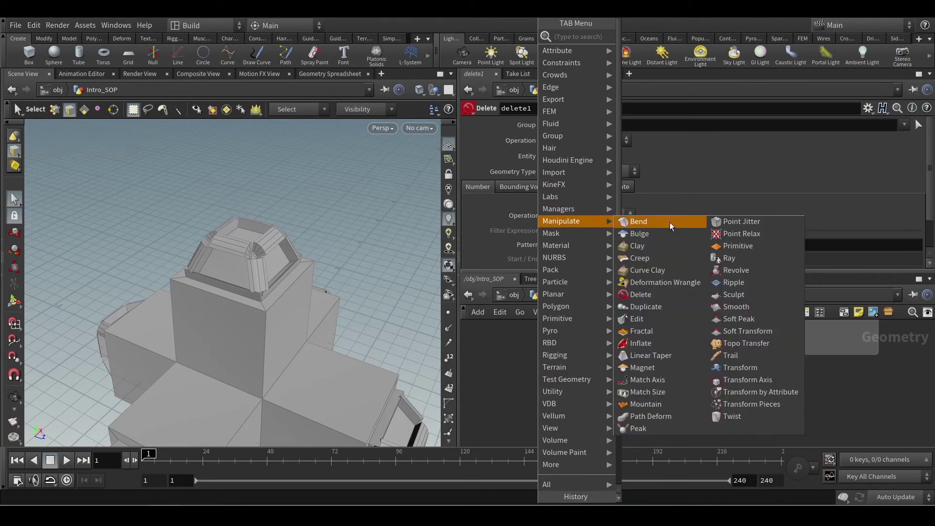
left_click(648, 298)
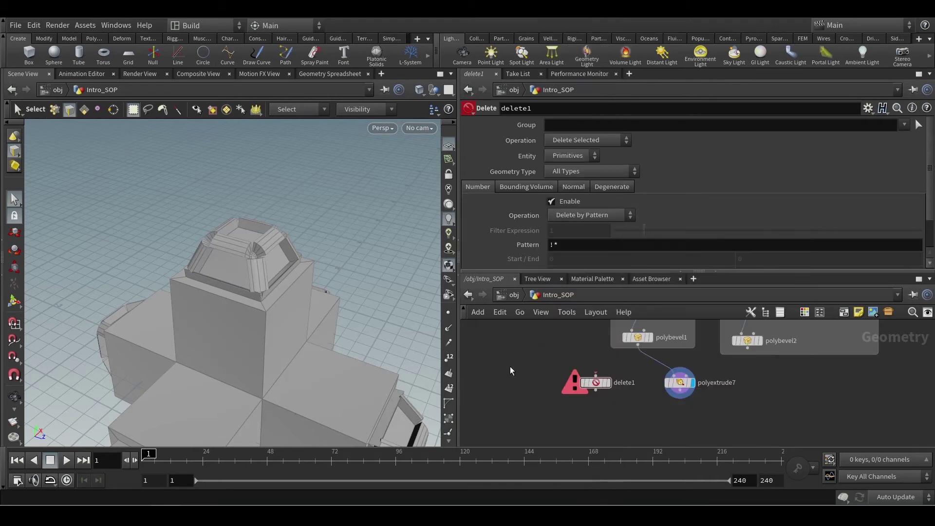
Step: Add a Blast node from the polygon operators and align it beside delete1
right_click(510, 366)
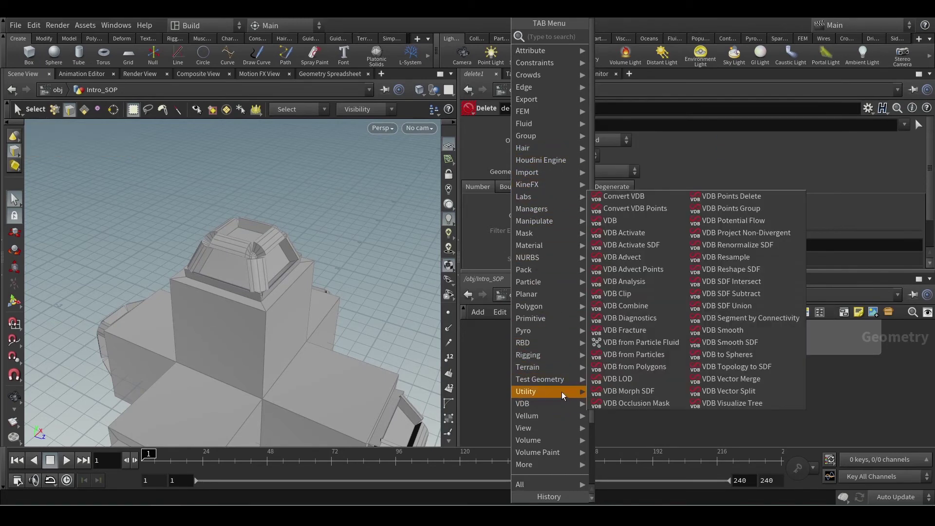
mouse_move(550, 304)
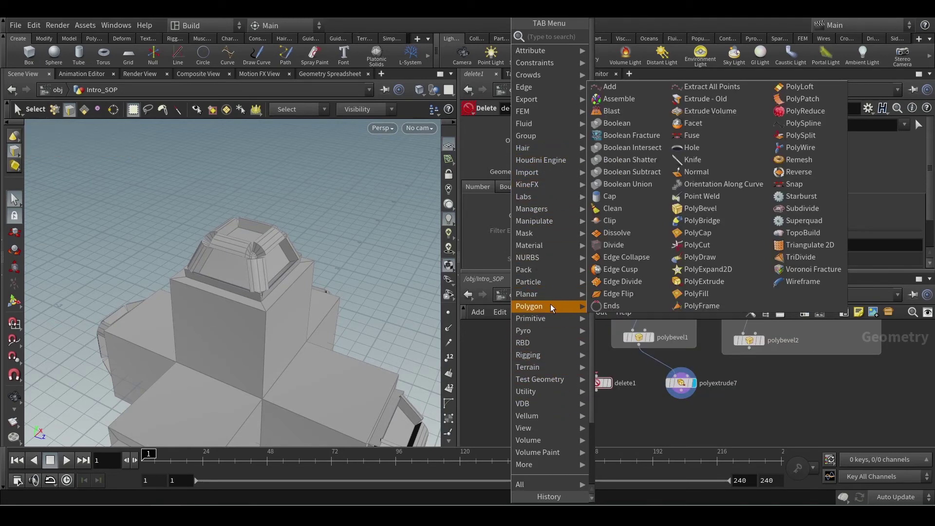
left_click(618, 116)
left_click(525, 378)
scroll(543, 387, "up", 3)
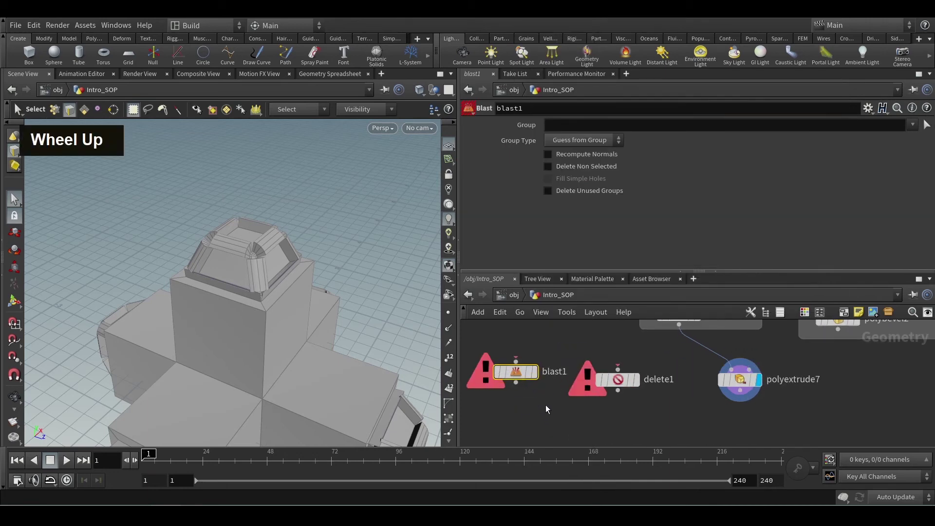
left_click_drag(535, 395, 539, 386)
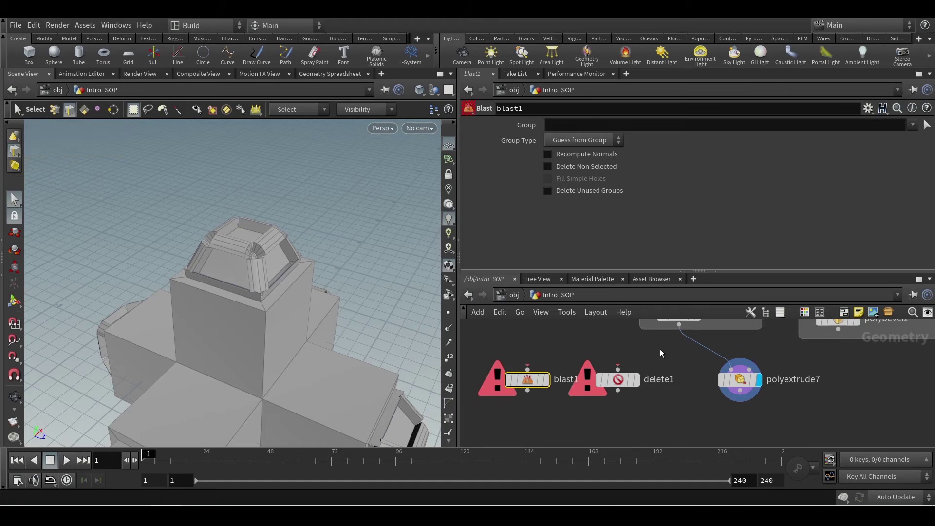
Step: Select the delete1 node to examine its parameters
left_click_drag(659, 348, 611, 434)
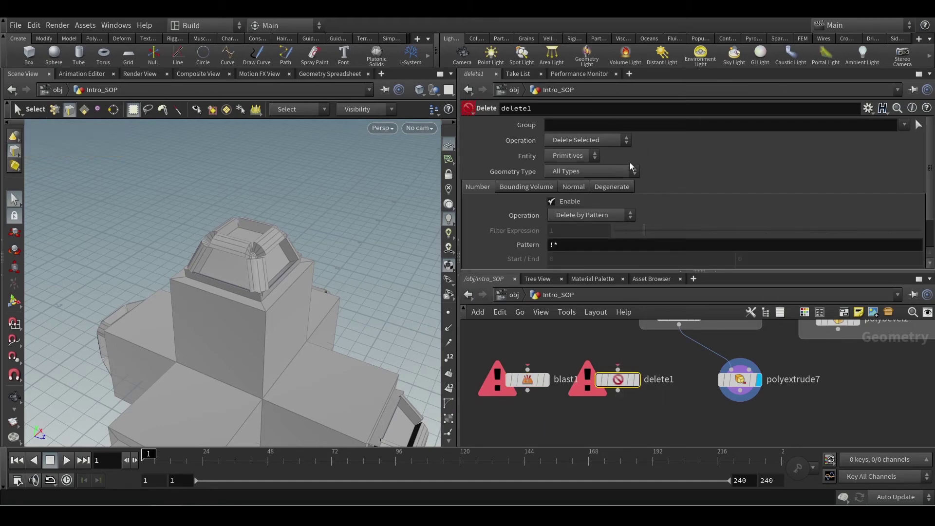
scroll(720, 197, "down", 2)
scroll(723, 198, "up", 2)
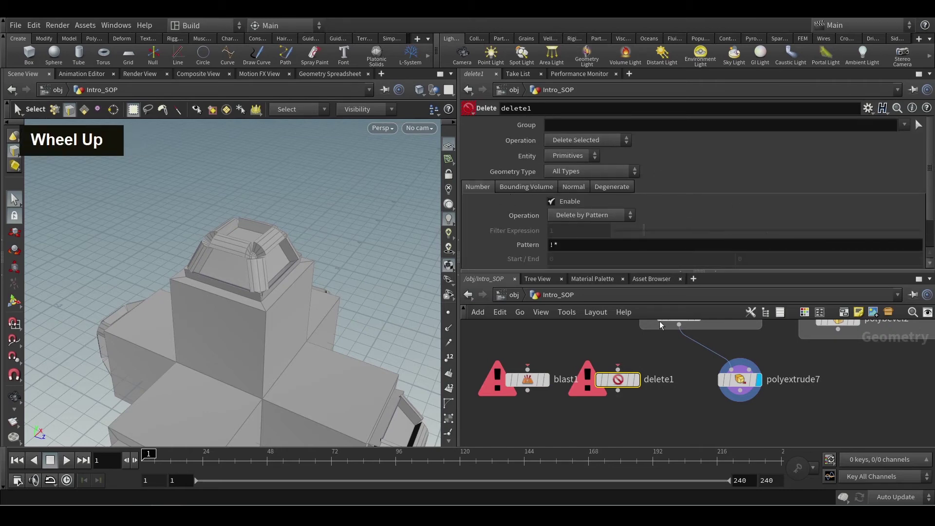
Step: Select the blast1 node to examine its parameters alongside those of delete1
key("y")
key("y")
key("y")
key("y")
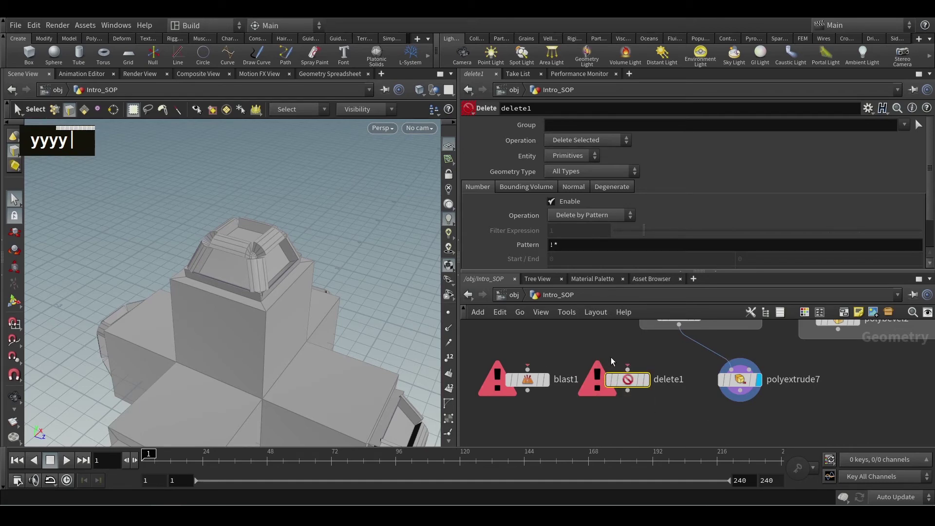
left_click(527, 379)
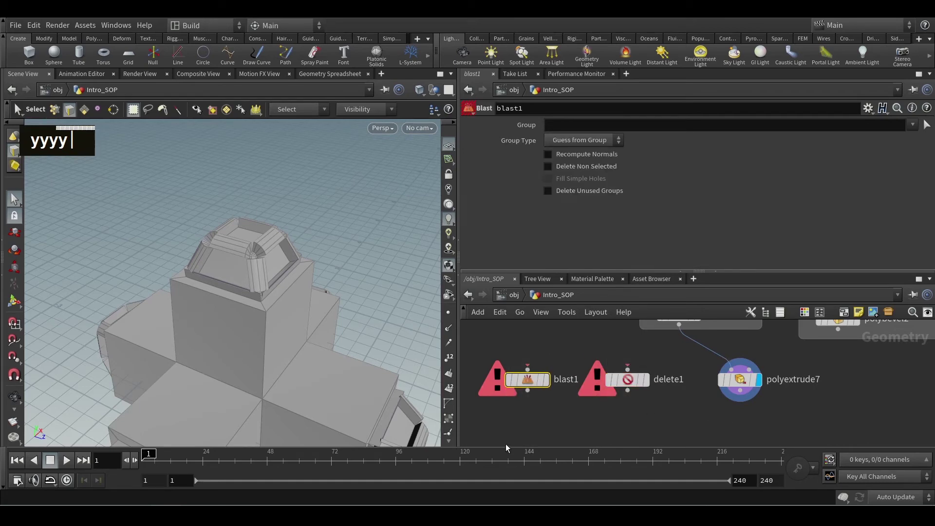
Step: Remove the large front face of the upper block, primitive 22, with a Blast created from a viewport primitive selection
key("s")
key("s")
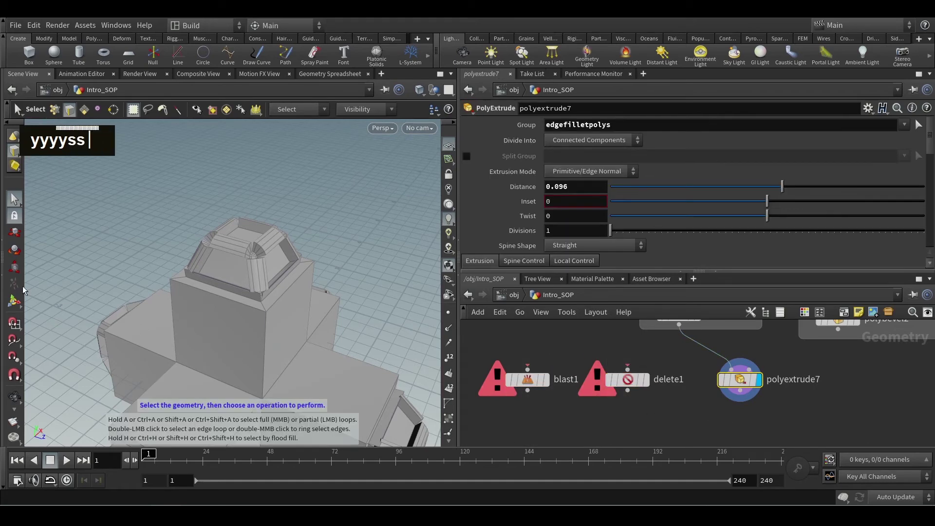
left_click(84, 111)
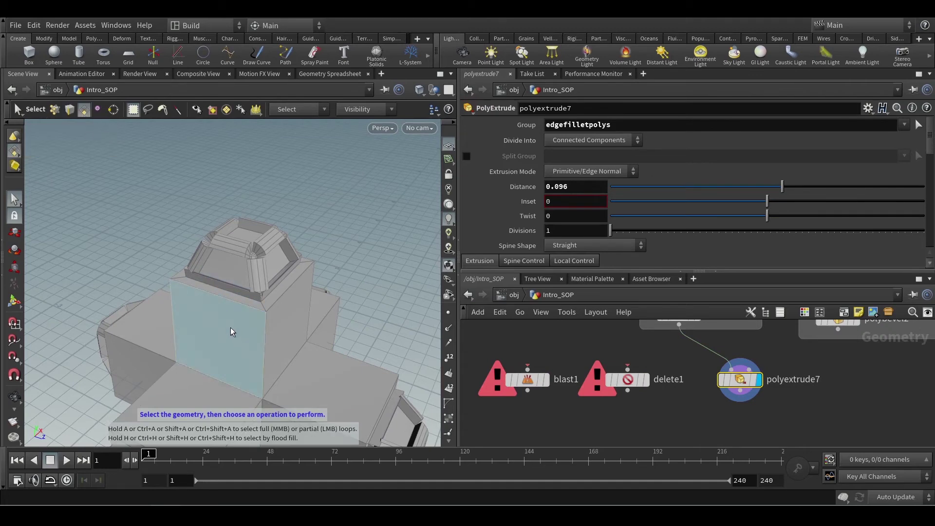
left_click(231, 329)
key("Delete")
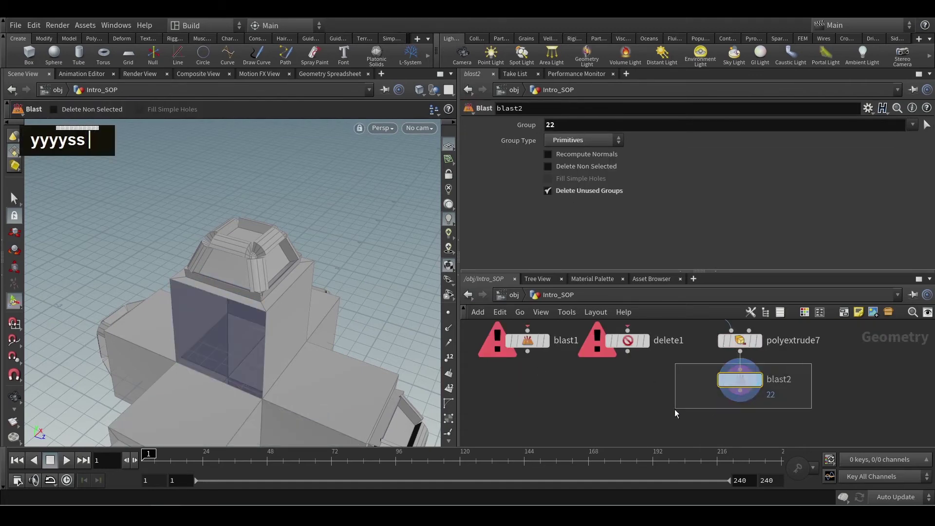
middle_click_drag(665, 419, 690, 448)
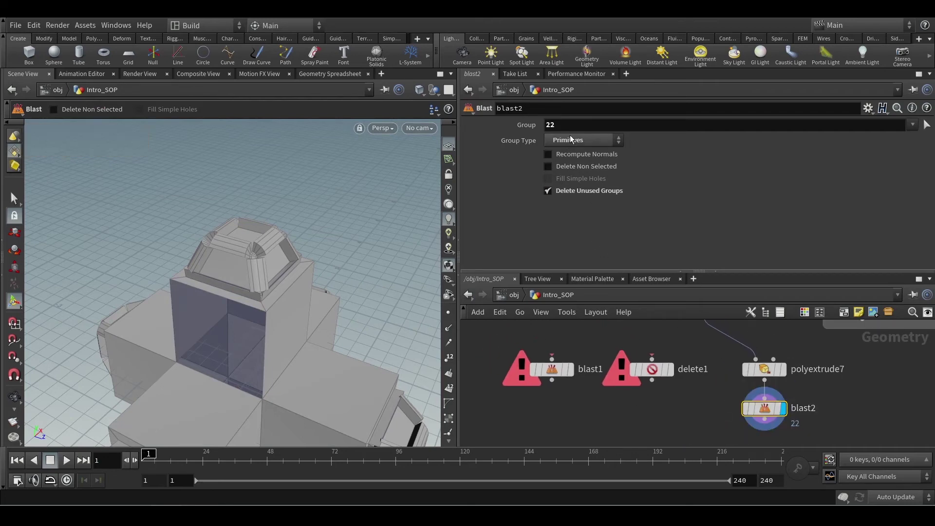
Step: Move blast2 aside, connect delete1 below polyextrude7, display it and set its group to 22
left_click_drag(762, 409, 650, 415)
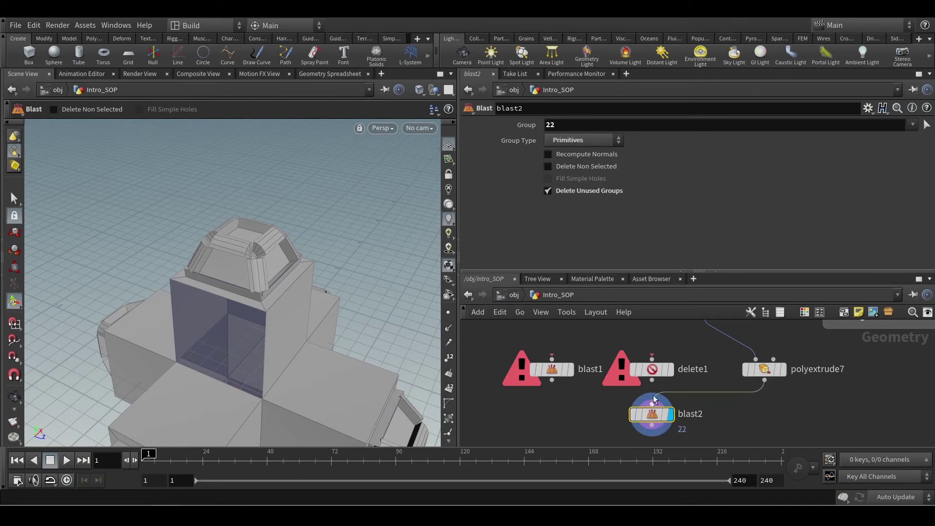
left_click_drag(655, 371, 819, 426)
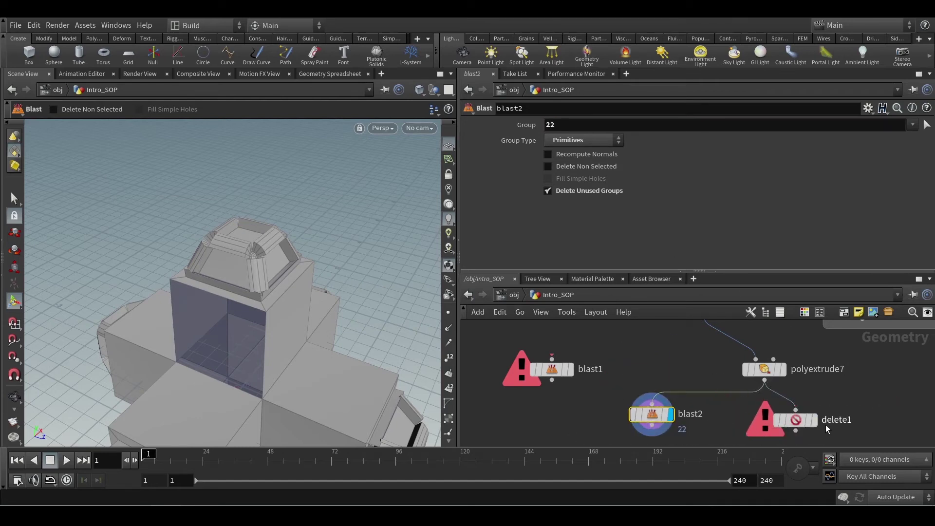
double_click(812, 420)
left_click(559, 125)
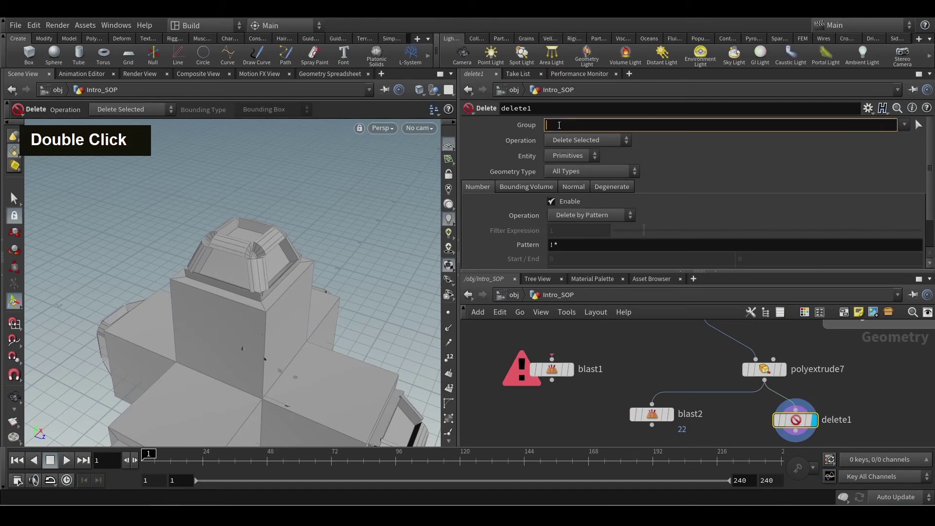
type("22")
key("Return")
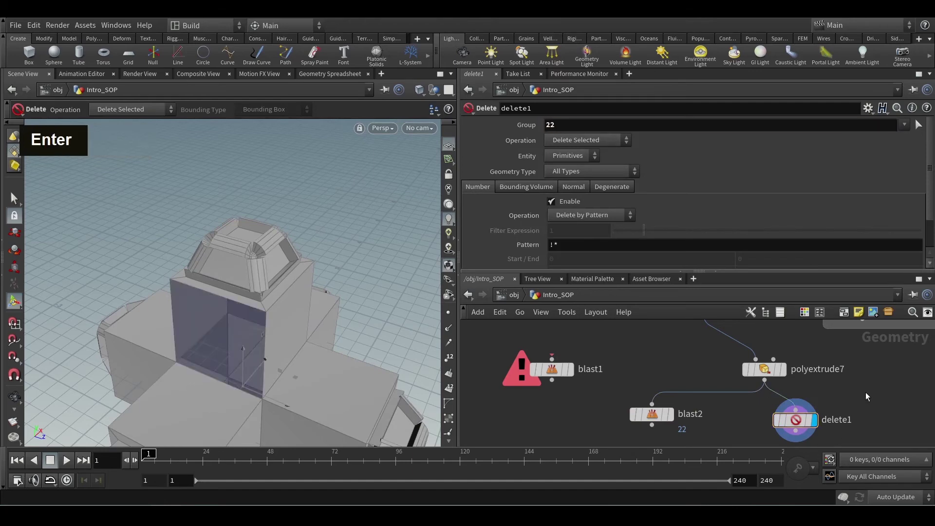
Step: Display blast2 and delete1 in turn to compare how each removes the face
left_click_drag(286, 315, 292, 340, "alt")
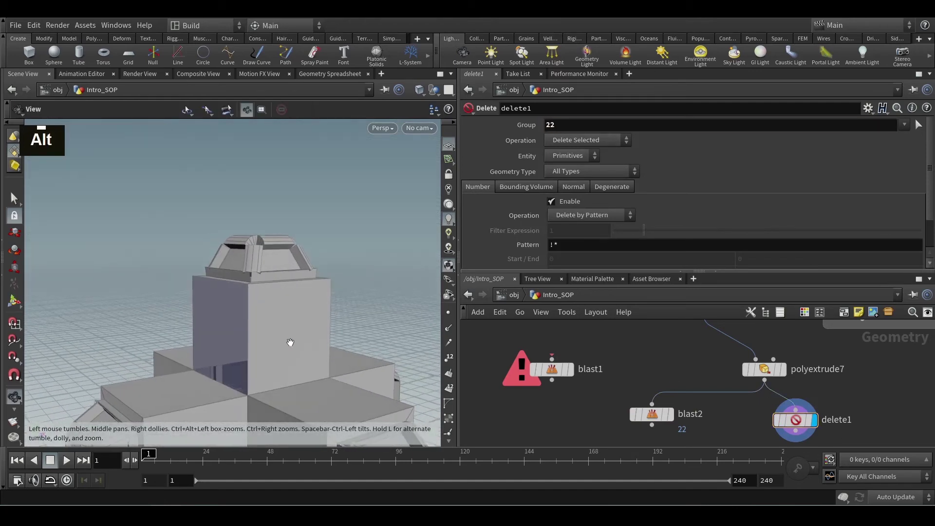
middle_click_drag(292, 340, 307, 254, "alt")
left_click_drag(307, 255, 326, 273, "alt")
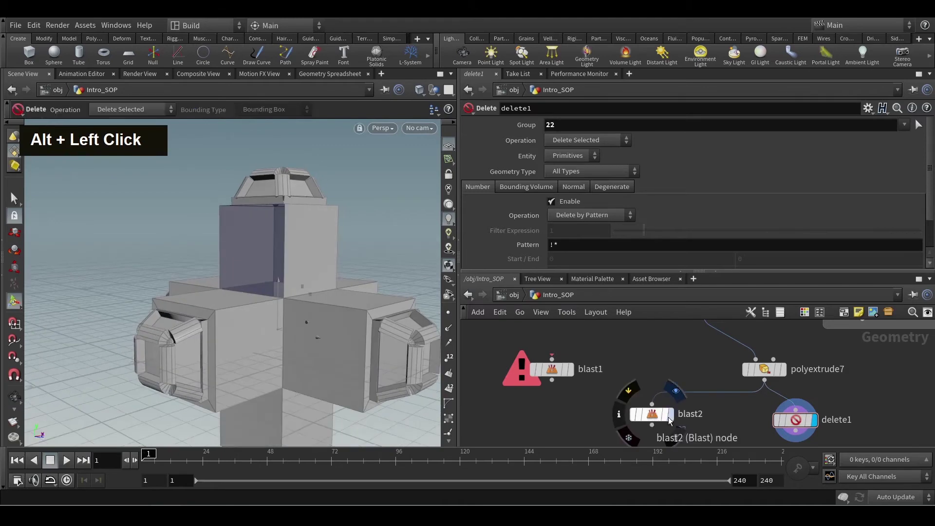
double_click(648, 415)
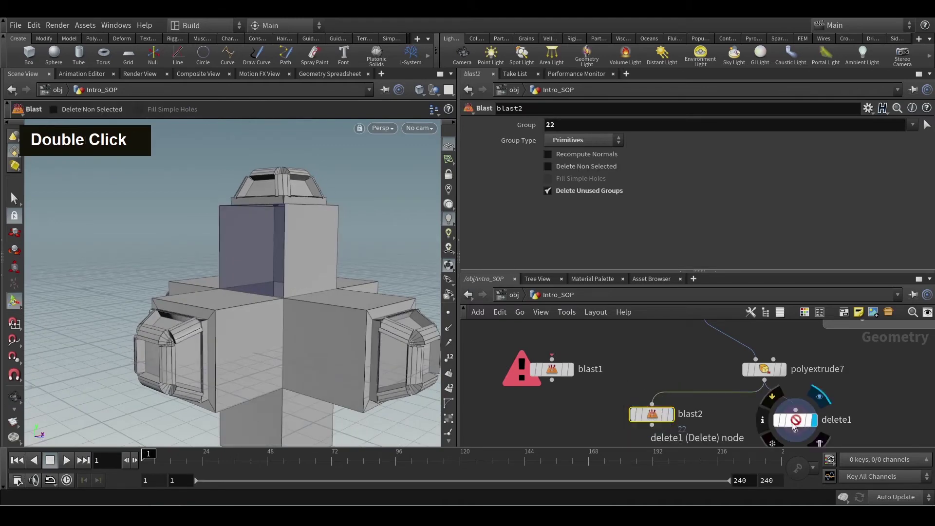
double_click(813, 421)
scroll(719, 208, "down", 3)
scroll(470, 193, "up", 2)
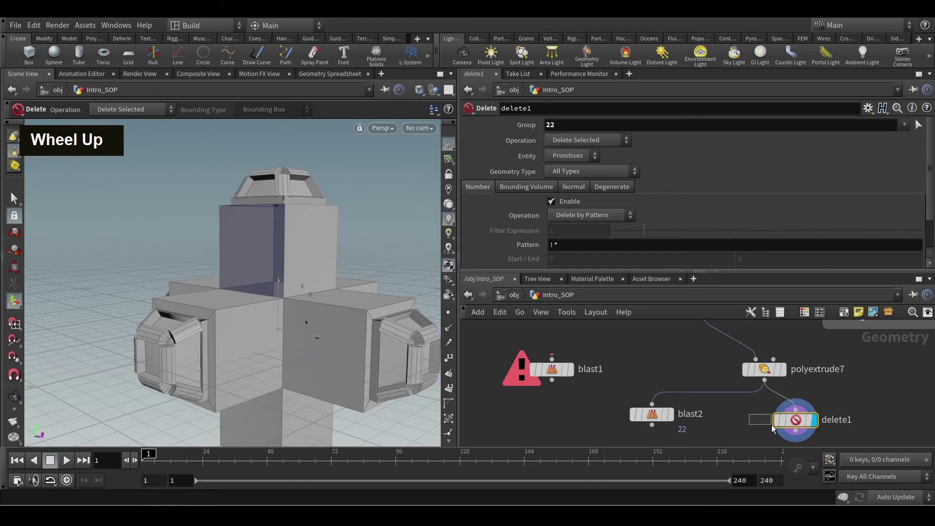
Step: Delete the blast2 and blast1 nodes from the network
left_click_drag(771, 425, 853, 400)
left_click(653, 371)
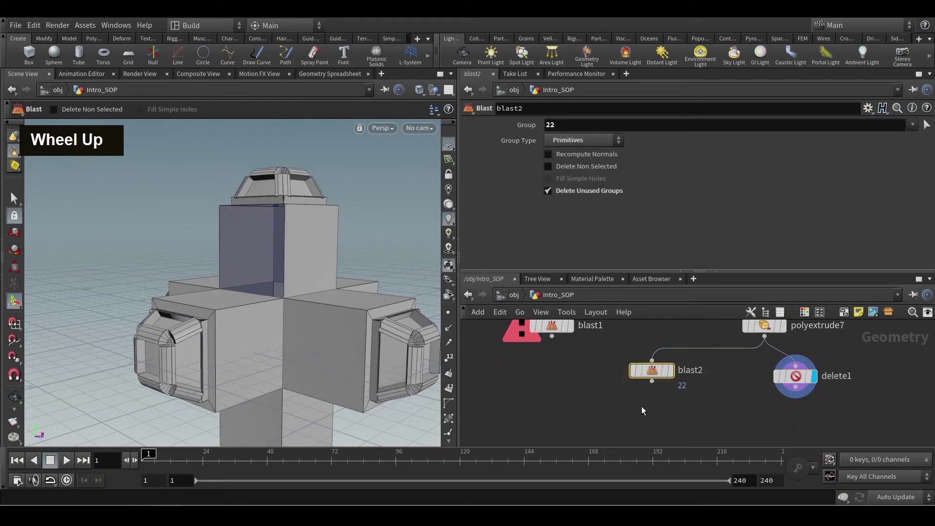
key("Delete")
middle_click_drag(607, 363, 652, 417)
key("Delete")
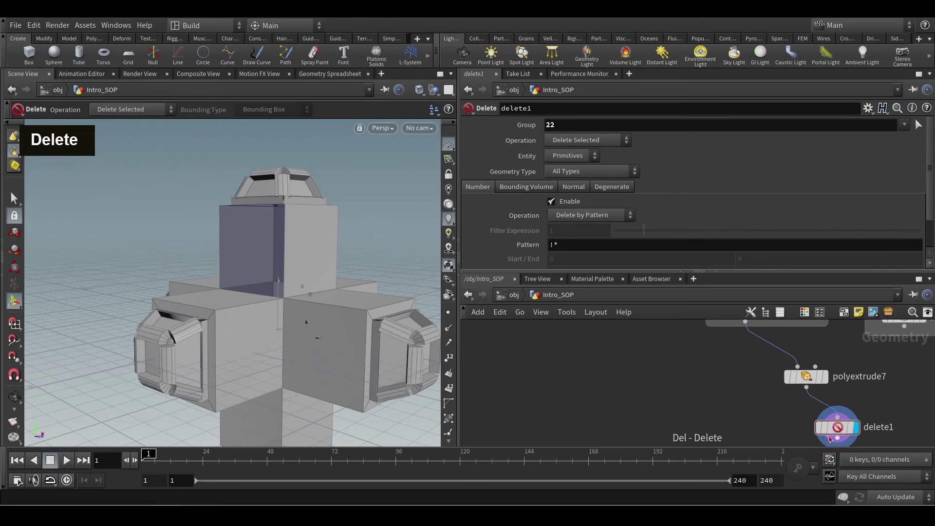
Step: Connect delete1 directly to polybevel1 and clear its group
middle_click(701, 388)
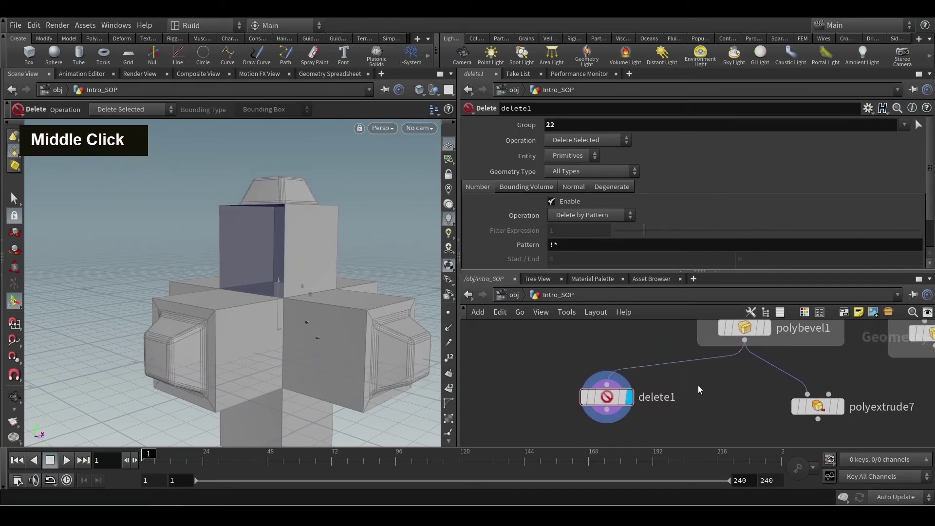
left_click_drag(564, 125, 503, 126)
key("BackSpace")
key("Return")
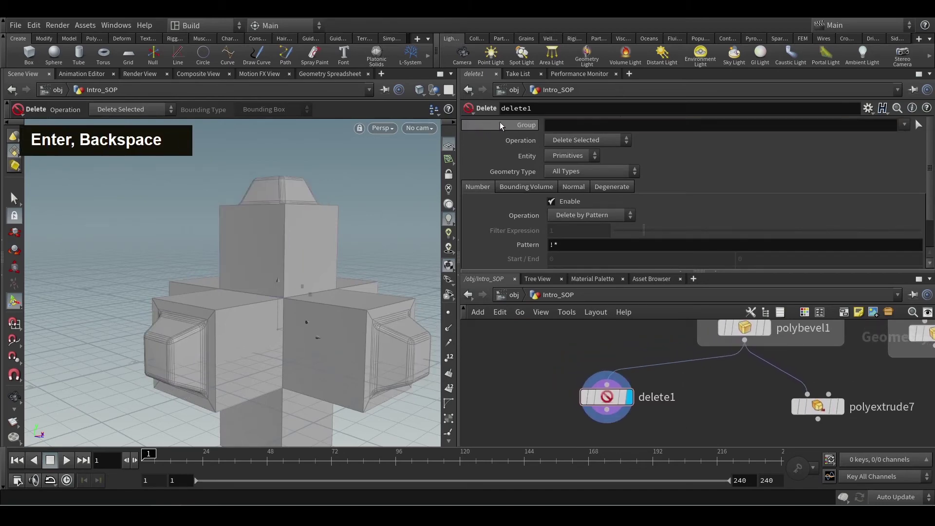
Step: Set delete1's group to edgefilletpolys and examine the bevelled cap
left_click_drag(250, 216, 309, 184, "alt")
middle_click_drag(309, 183, 252, 318, "alt")
scroll(253, 319, "up", 3, "alt")
left_click_drag(252, 319, 286, 318, "alt")
left_click_drag(633, 395, 511, 425)
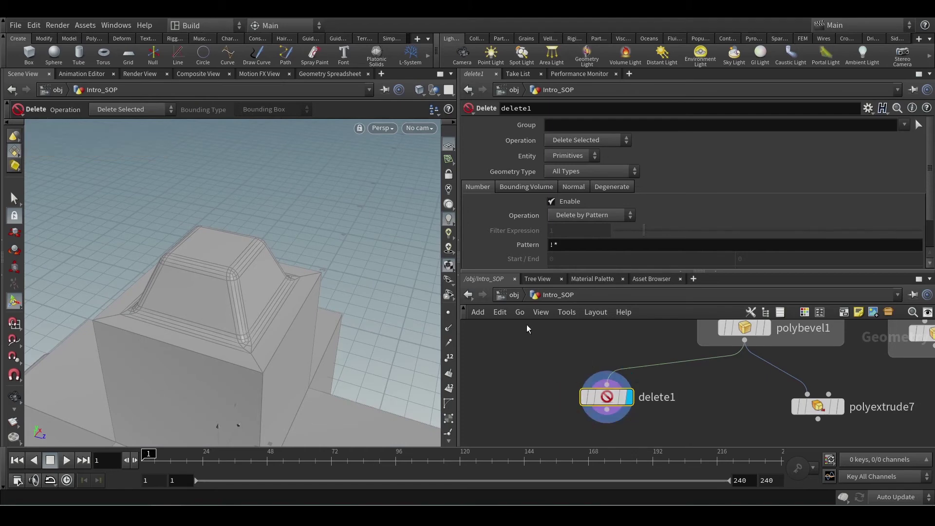
key("s")
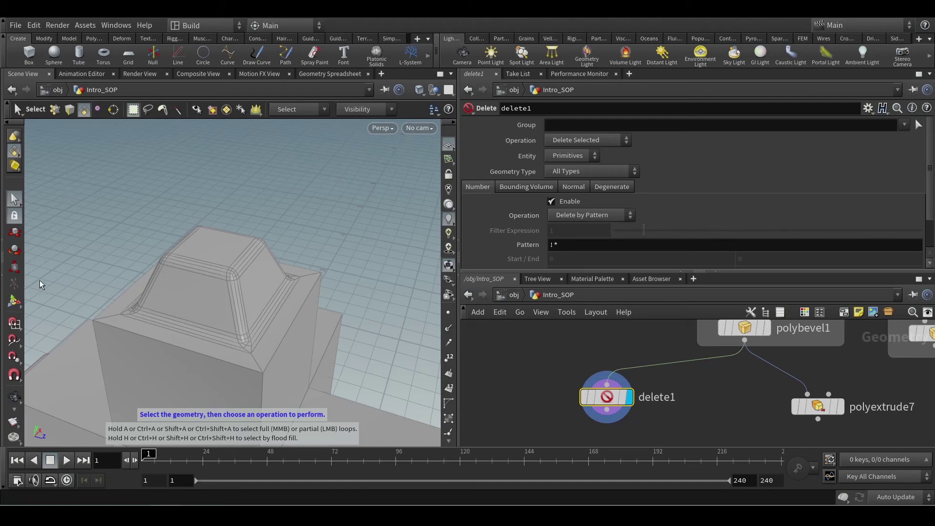
left_click(14, 300)
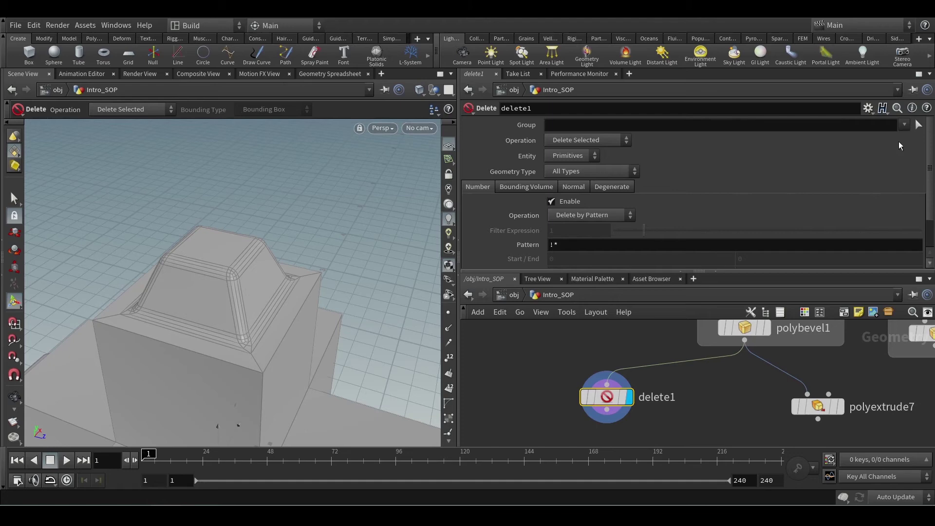
left_click(904, 124)
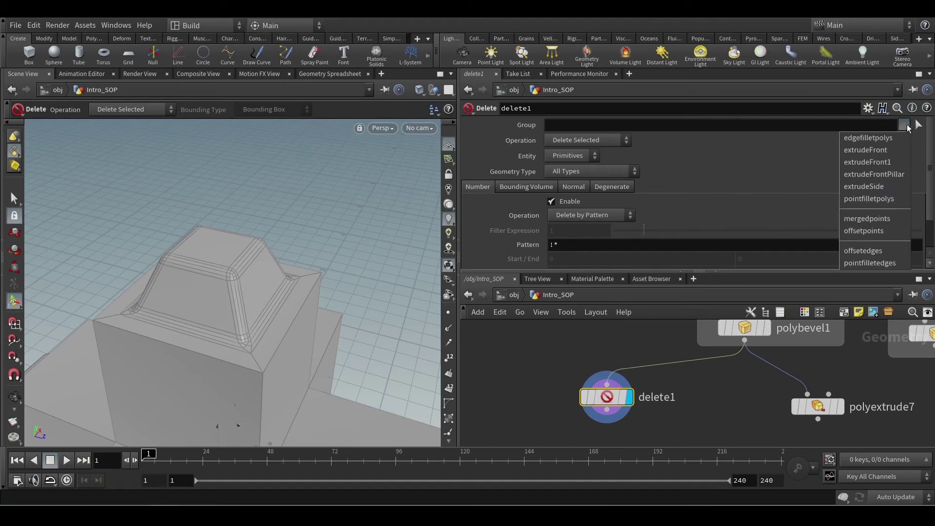
left_click(896, 138)
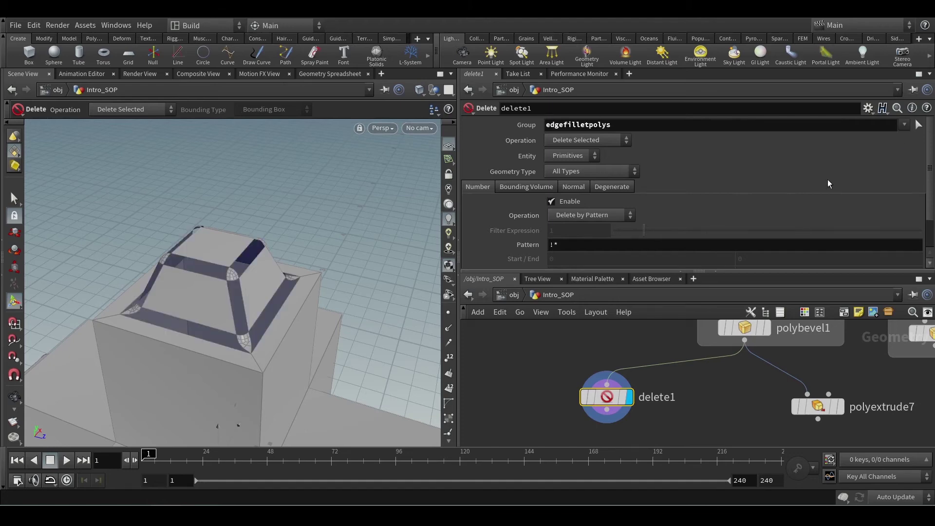
key("Escape")
left_click_drag(297, 321, 323, 306, "alt")
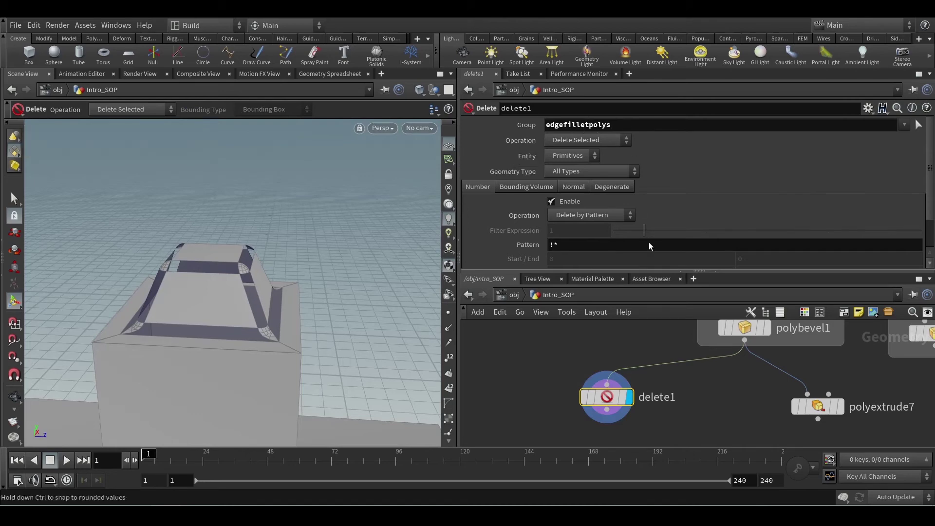
Step: Replace delete1's group with extrudeSide
double_click(664, 127)
key("BackSpace")
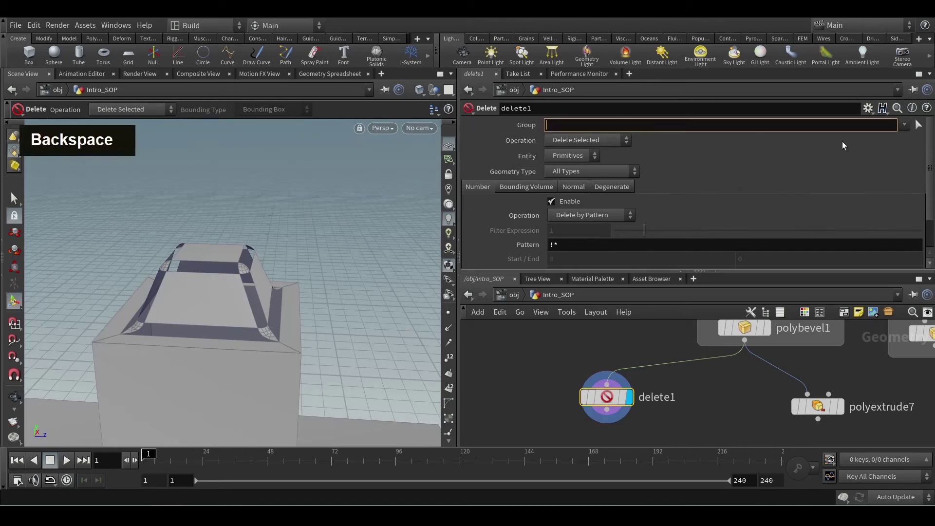
key("Return")
left_click(904, 125)
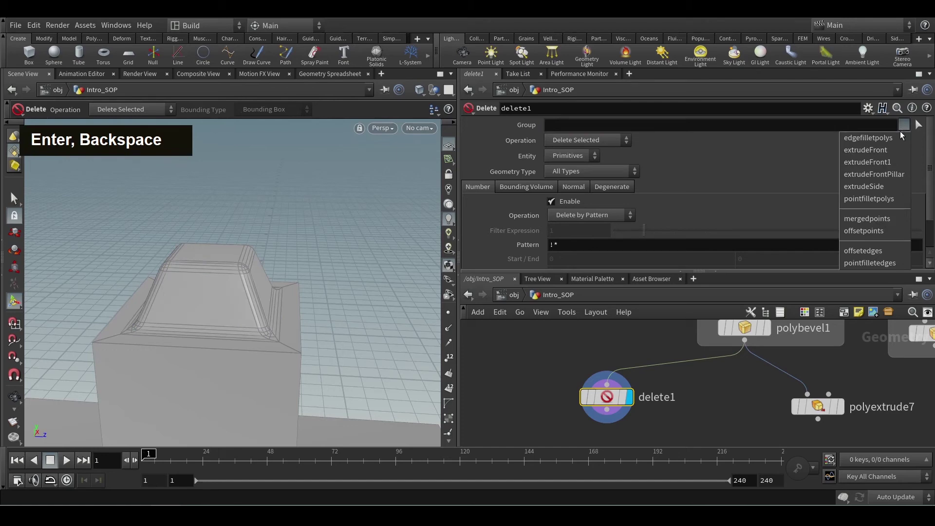
left_click(882, 187)
left_click_drag(303, 286, 288, 267, "alt")
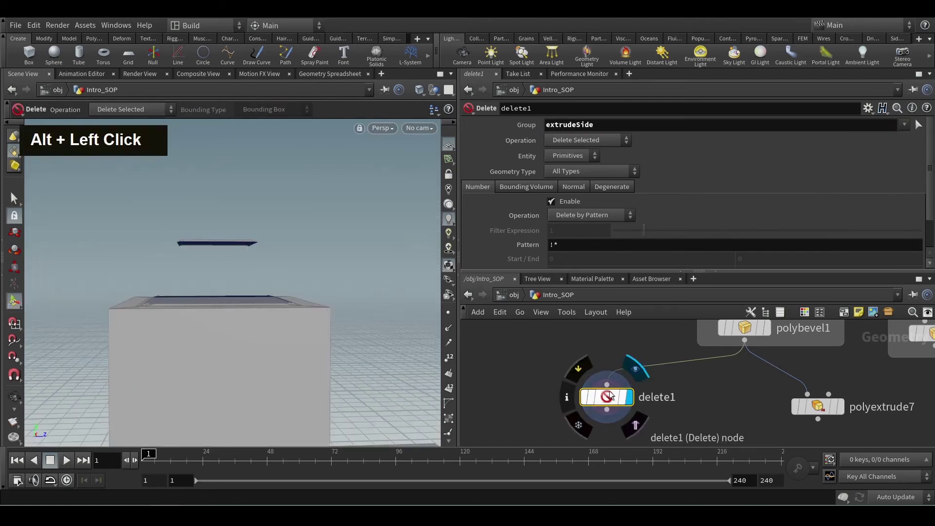
left_click_drag(604, 400, 536, 383)
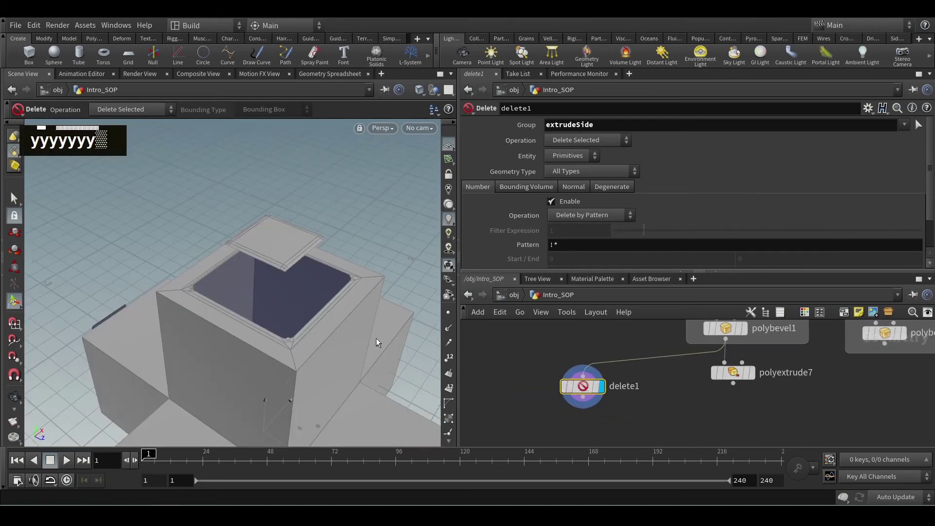
Step: Switch delete1's operation to Delete Non-Selected for the extrudeSide group
scroll(330, 321, "up", 1, "alt")
left_click_drag(326, 322, 328, 282, "alt")
scroll(344, 313, "up", 2, "alt")
middle_click_drag(344, 314, 297, 242, "alt")
left_click_drag(297, 242, 300, 265, "alt")
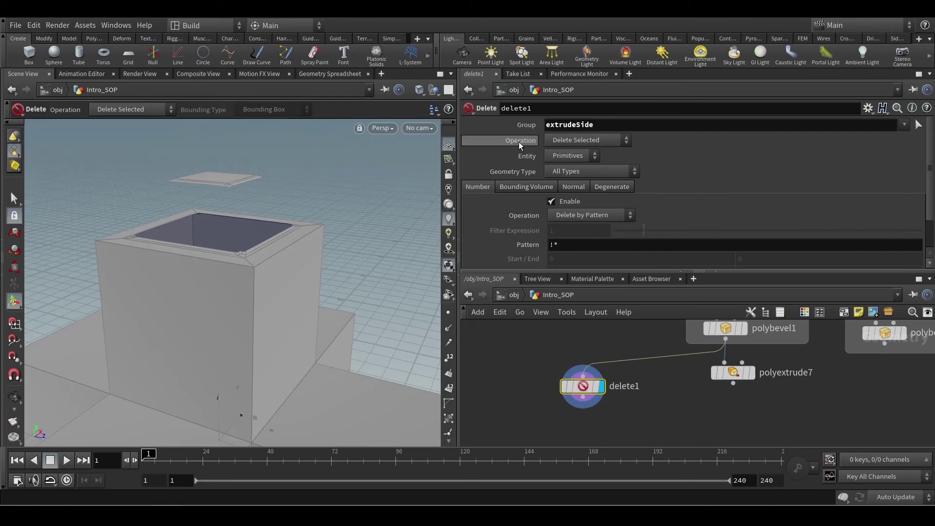
left_click(582, 145)
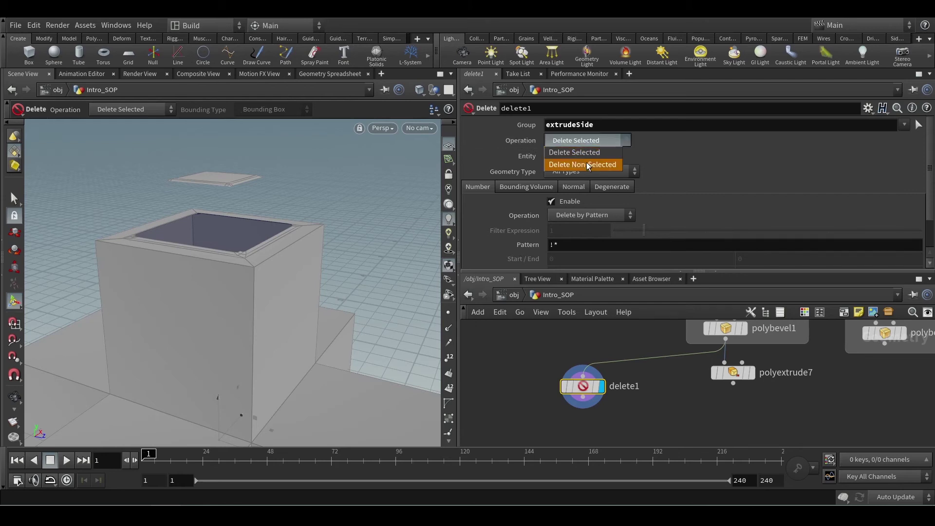
left_click(588, 166)
scroll(296, 302, "down", 5, "alt")
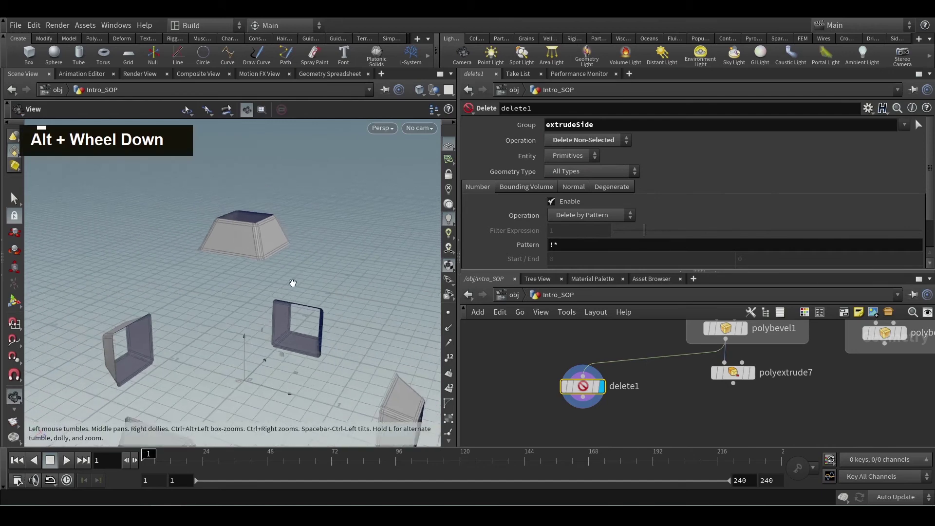
left_click_drag(296, 302, 223, 238, "alt")
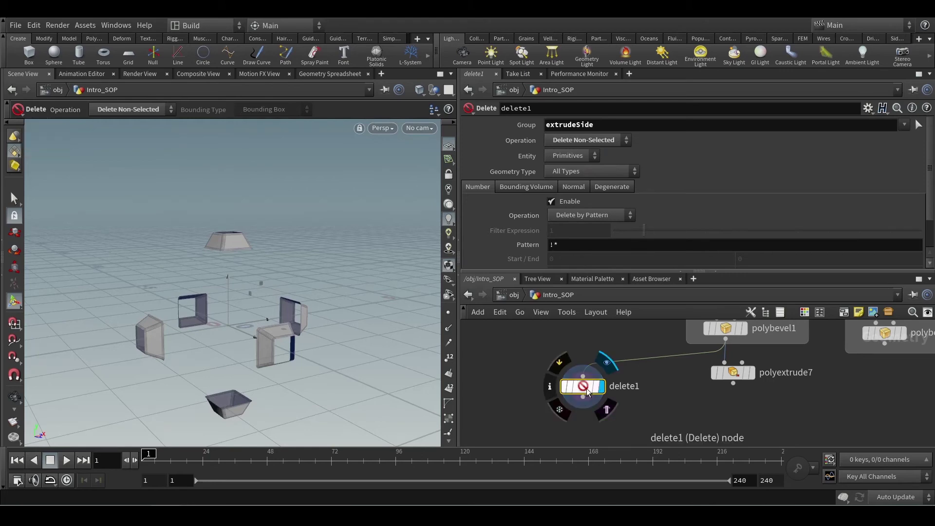
Step: Align delete1 with polyextrude7, display polyextrude7 for comparison and return the display to delete1
left_click_drag(583, 386, 575, 372)
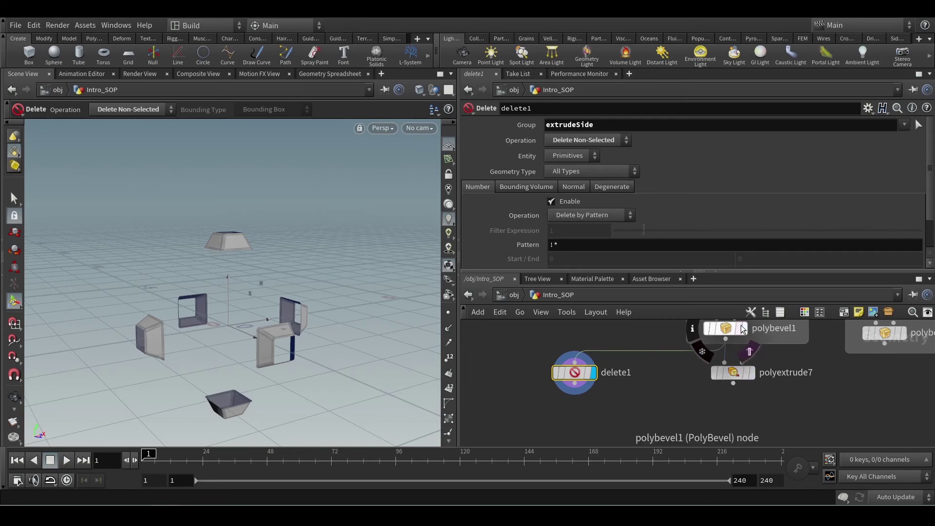
left_click(752, 373)
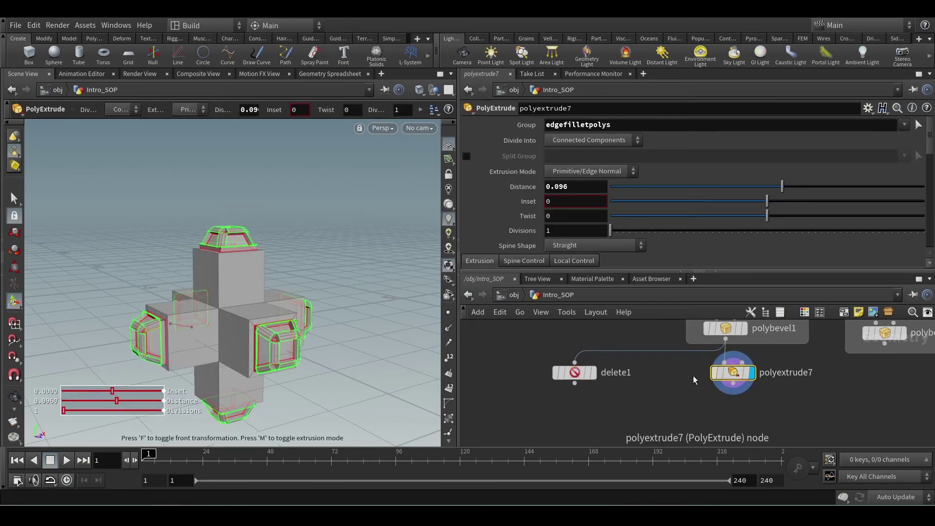
left_click(734, 374)
left_click(594, 375)
left_click(584, 374)
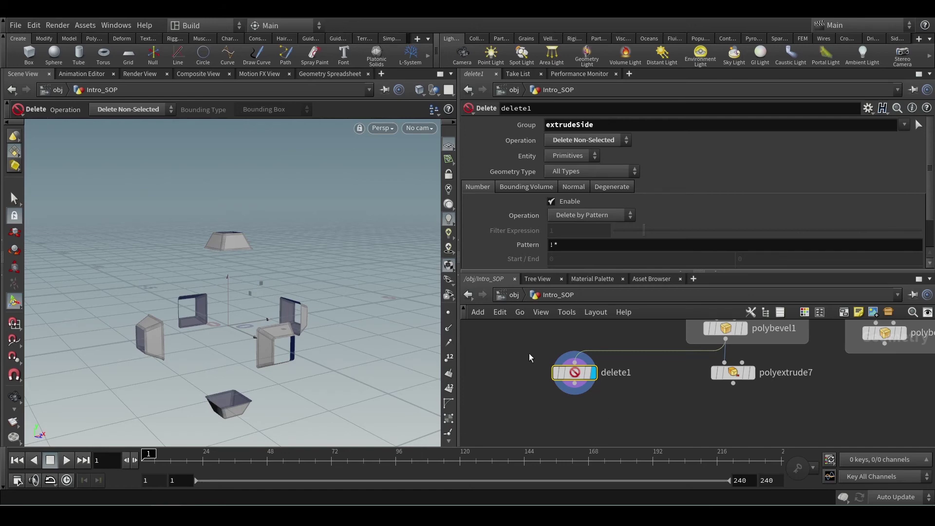
Step: Switch delete1's operation to Delete Selected for comparison and return it to Delete Non-Selected
left_click_drag(529, 352, 606, 407)
left_click(590, 140)
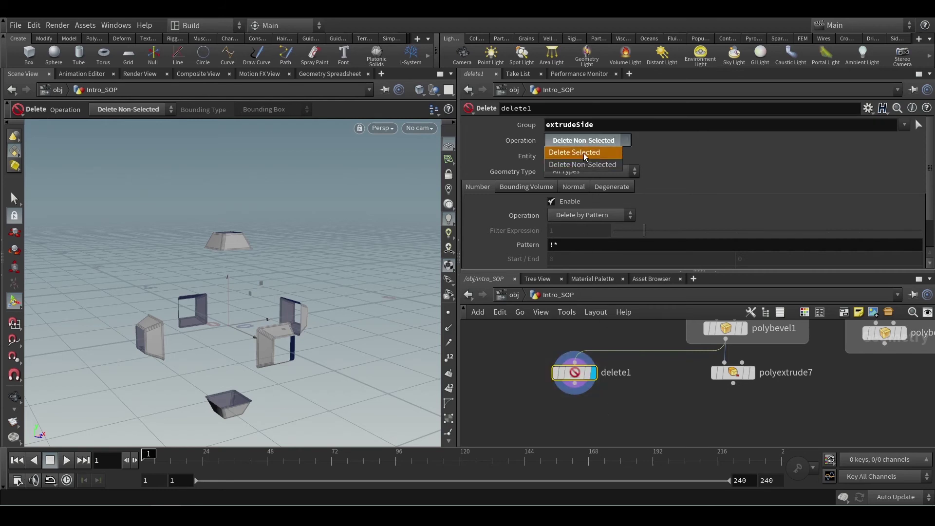
left_click(583, 153)
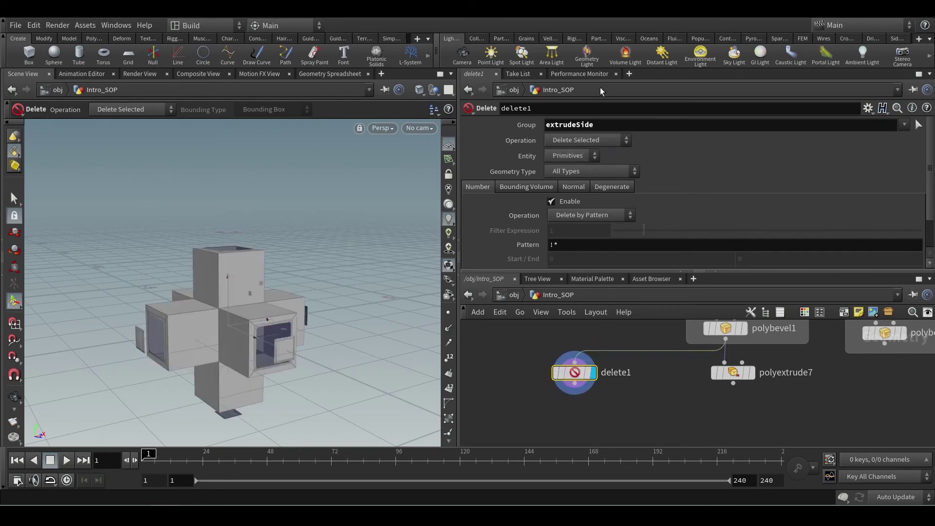
left_click(585, 143)
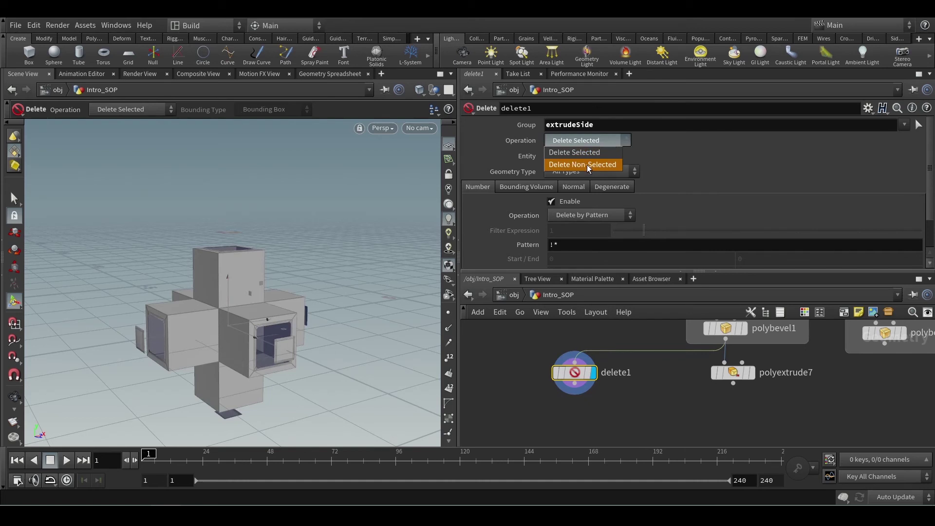
left_click(587, 164)
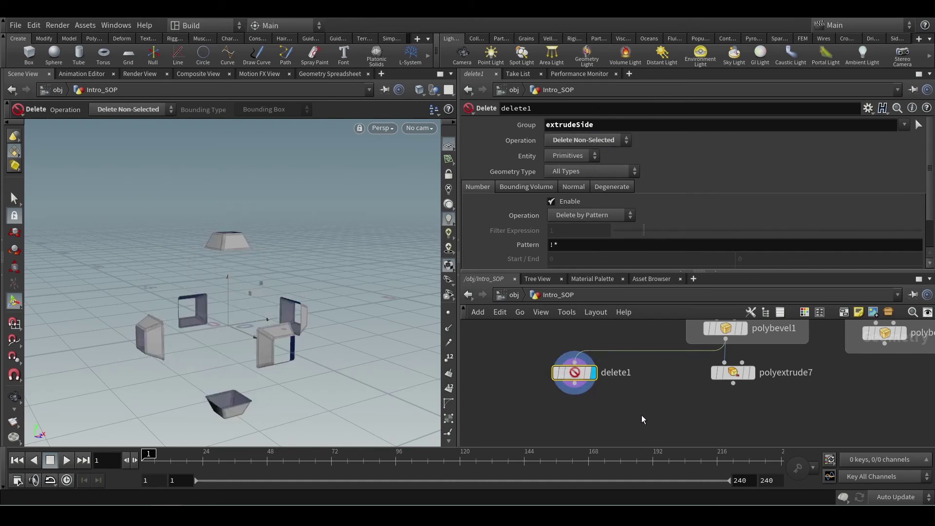
Step: Review the extrusion node chain and examine the output groups of polybevel1
scroll(682, 422, "down", 3)
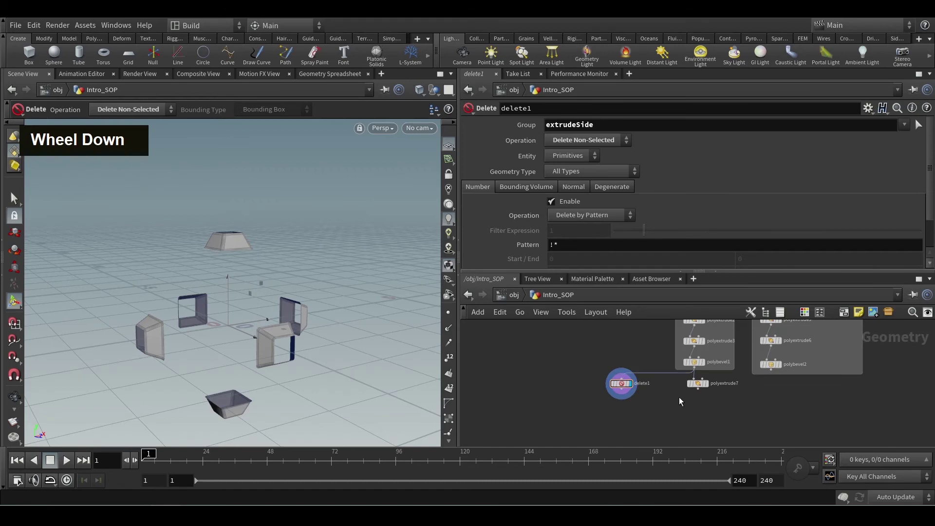
middle_click_drag(682, 390, 688, 403)
middle_click_drag(660, 355, 644, 400)
scroll(659, 365, "up", 2)
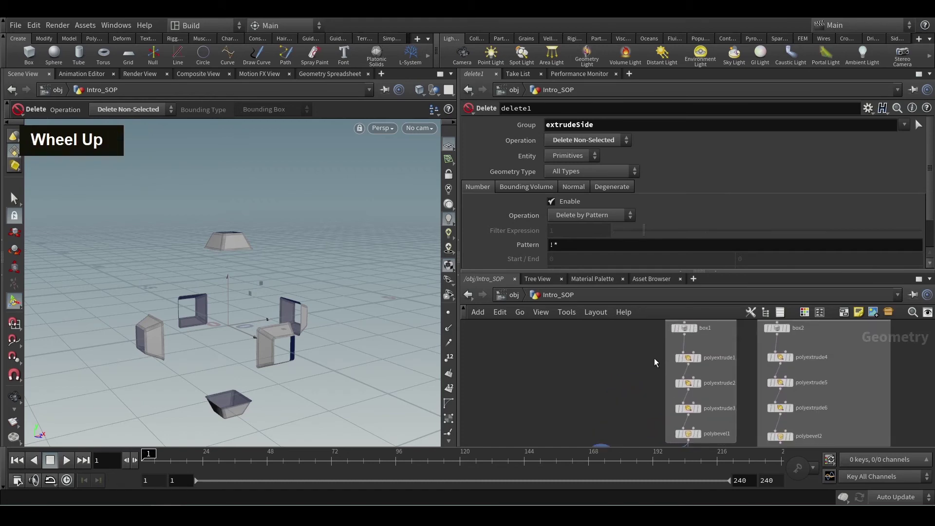
left_click_drag(654, 354, 730, 362)
middle_click_drag(572, 418, 579, 361)
left_click_drag(635, 374, 699, 386)
scroll(660, 424, "up", 3)
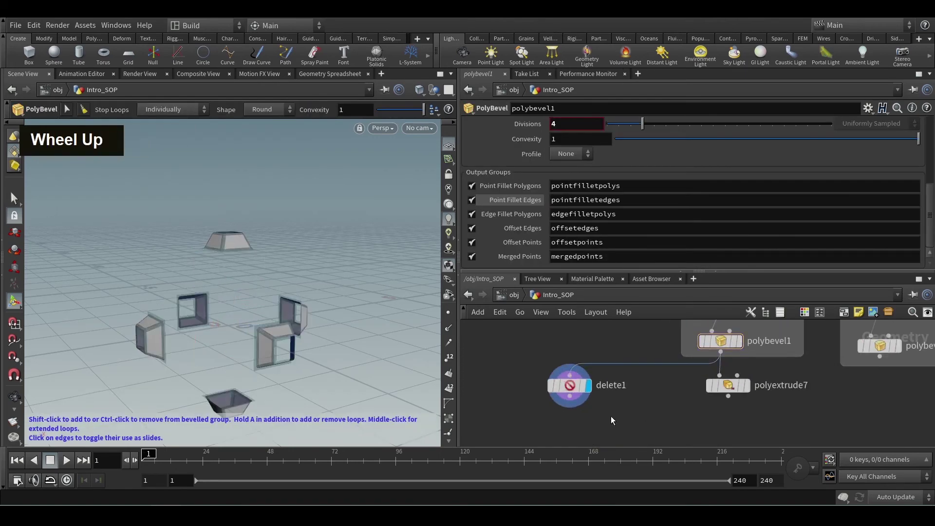
Step: Select delete1 and look at its available Entity options without changing the choice
left_click(553, 381)
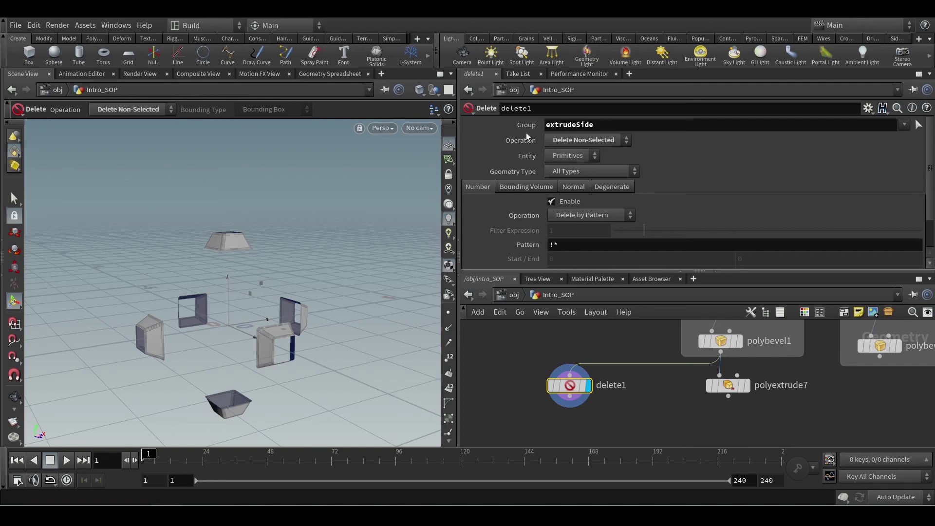
left_click(583, 158)
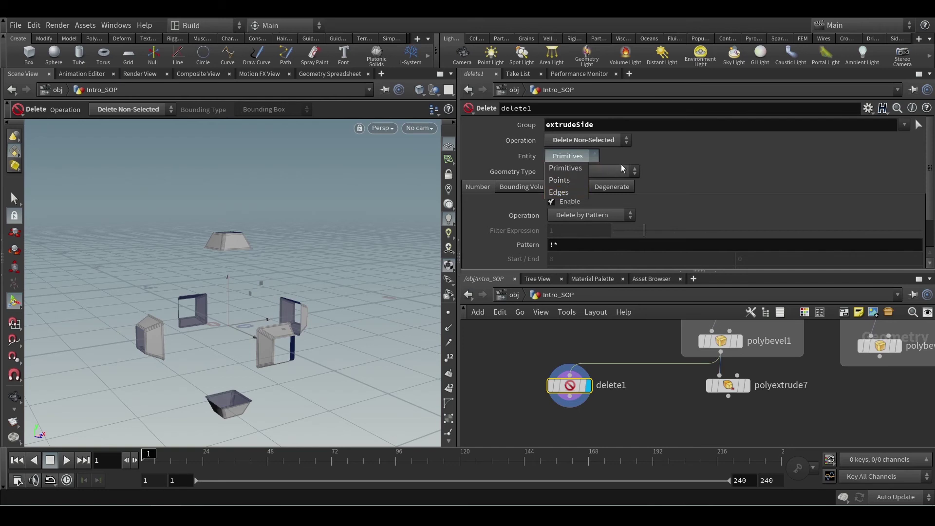
left_click(664, 159)
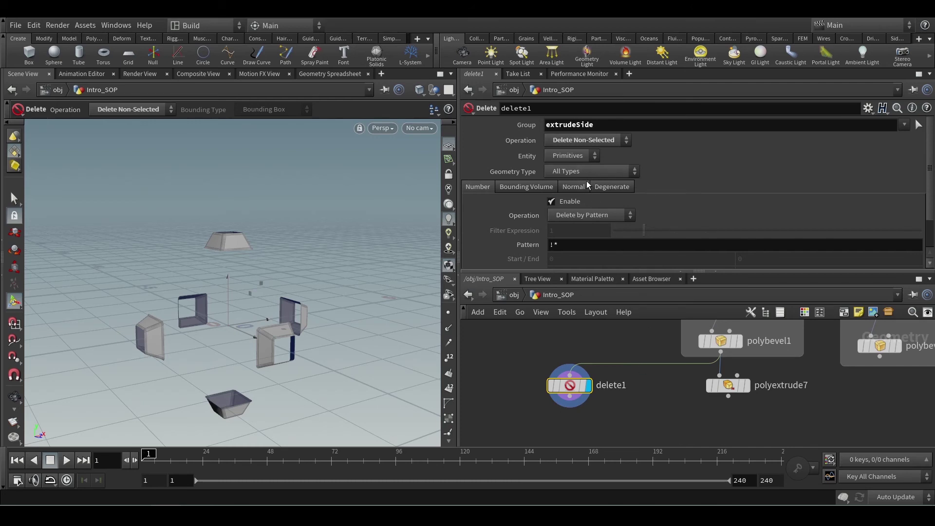
Step: Toggle delete1 once more between Delete Selected and Delete Non-Selected, ending on Delete Non-Selected
left_click(580, 140)
left_click(580, 150)
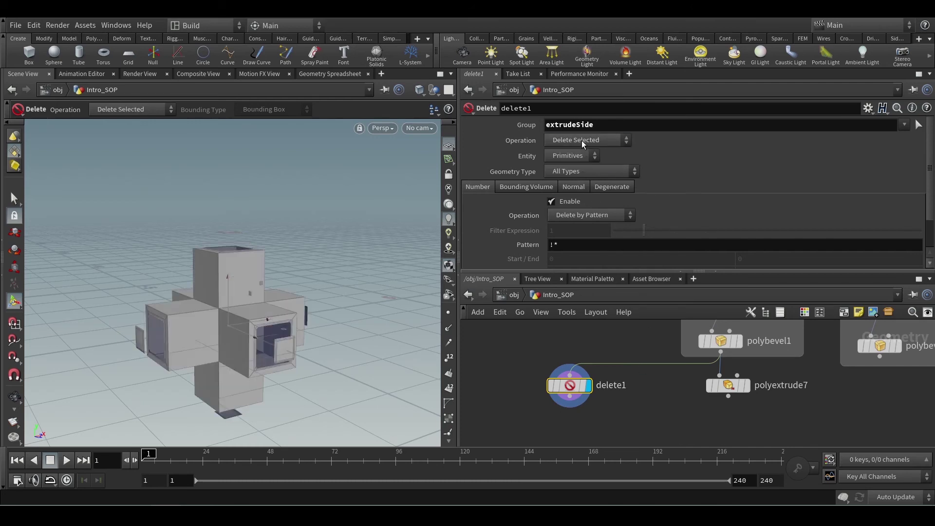
left_click(582, 141)
left_click(587, 164)
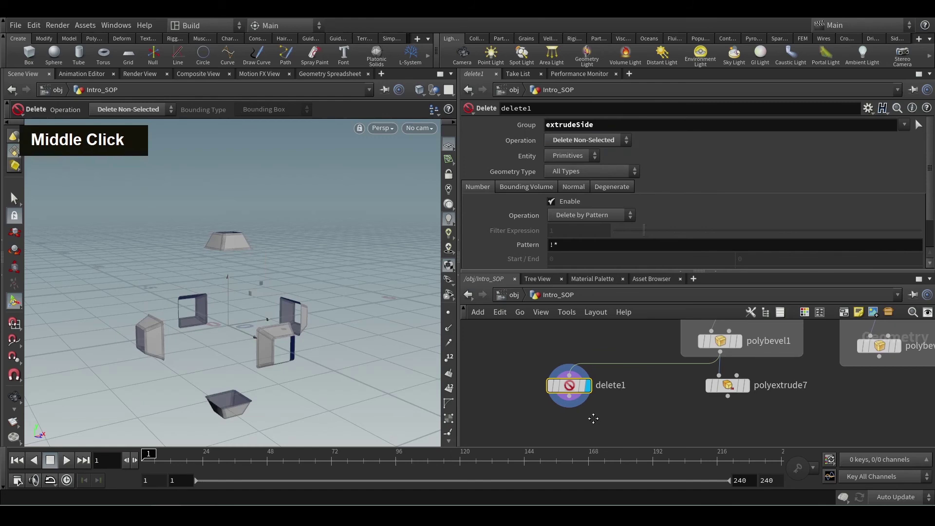
Step: Add a Merge node and position it below and between delete1 and polyextrude7
middle_click_drag(590, 410, 590, 384)
scroll(579, 399, "down", 2)
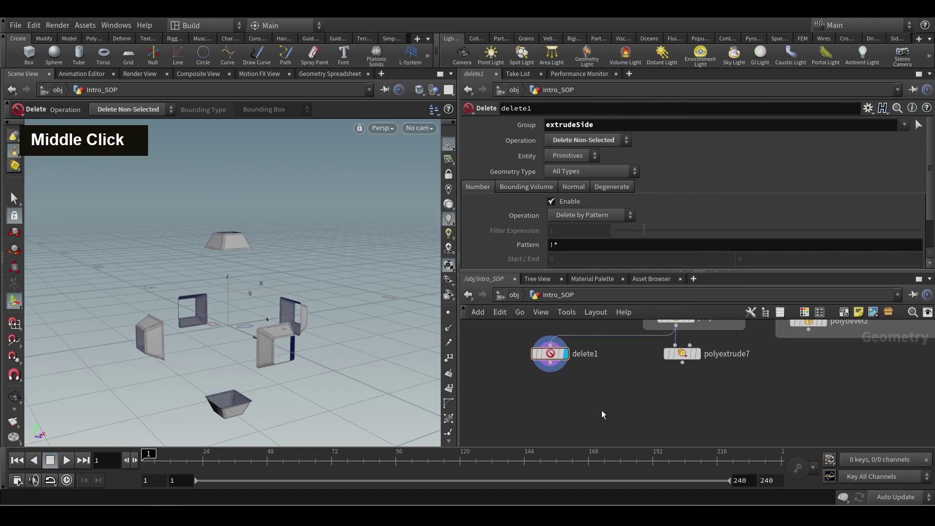
key("Tab")
type("mer")
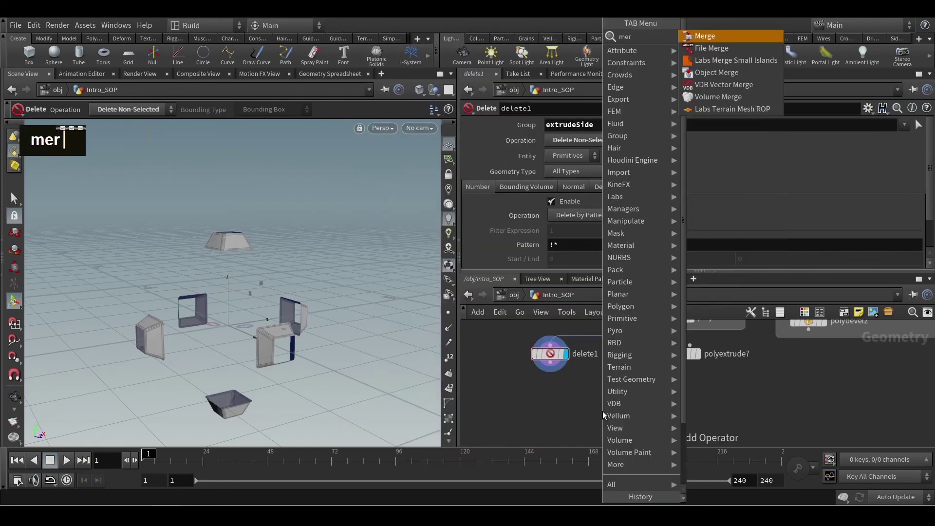
type("g")
key("Return")
left_click(603, 411)
key("Tab")
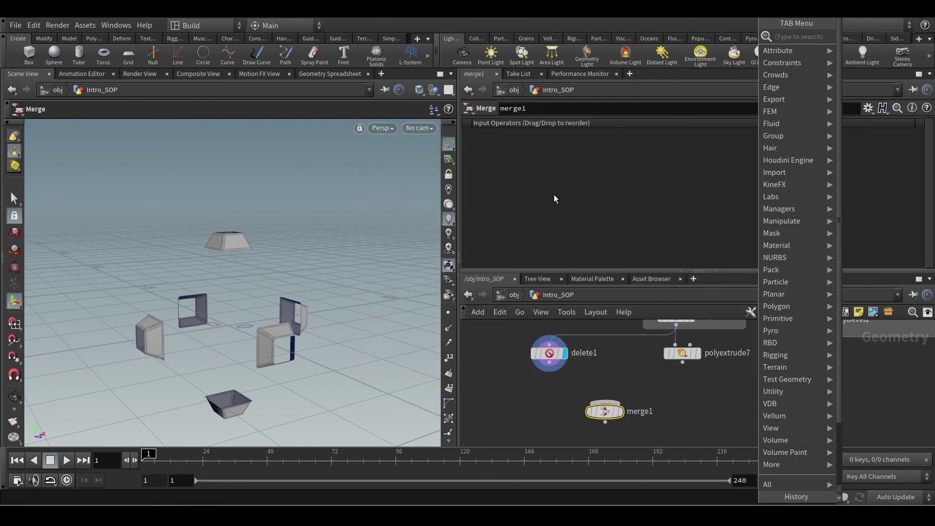
mouse_move(797, 391)
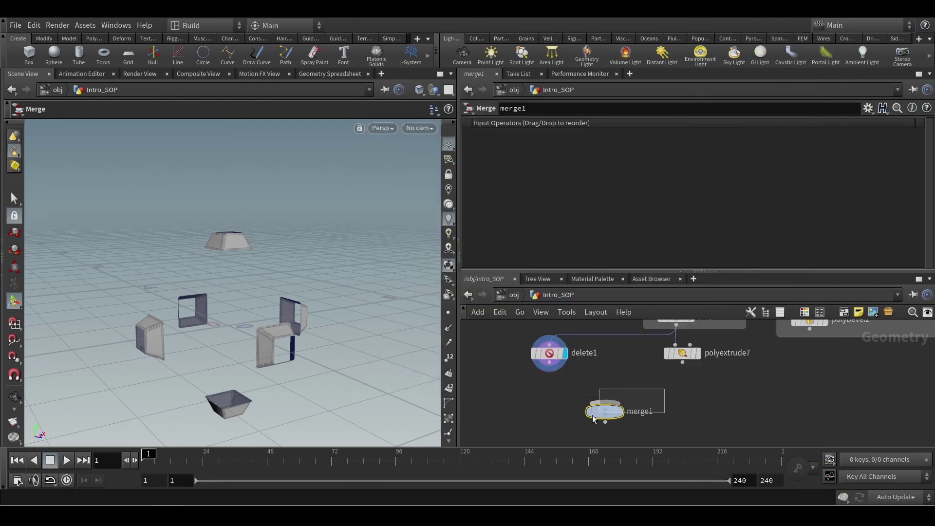
scroll(655, 413, "up", 1)
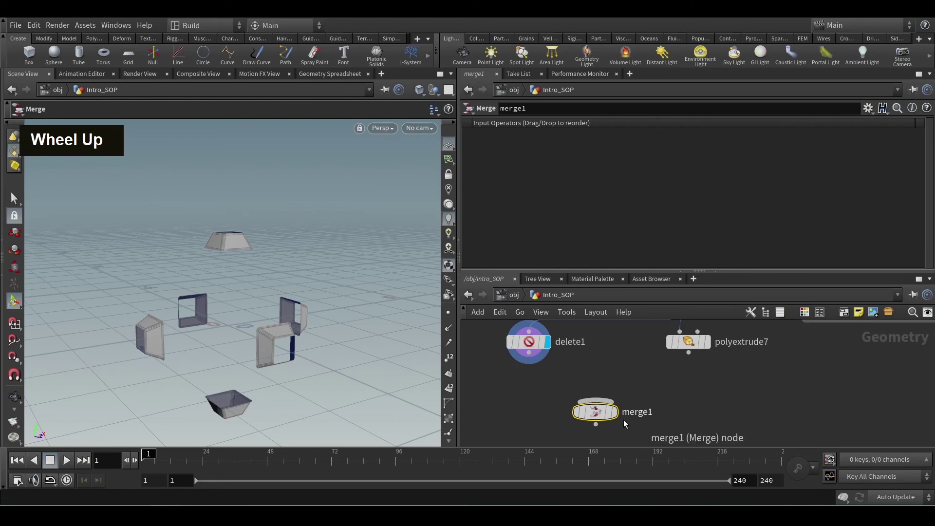
left_click_drag(600, 419, 613, 413)
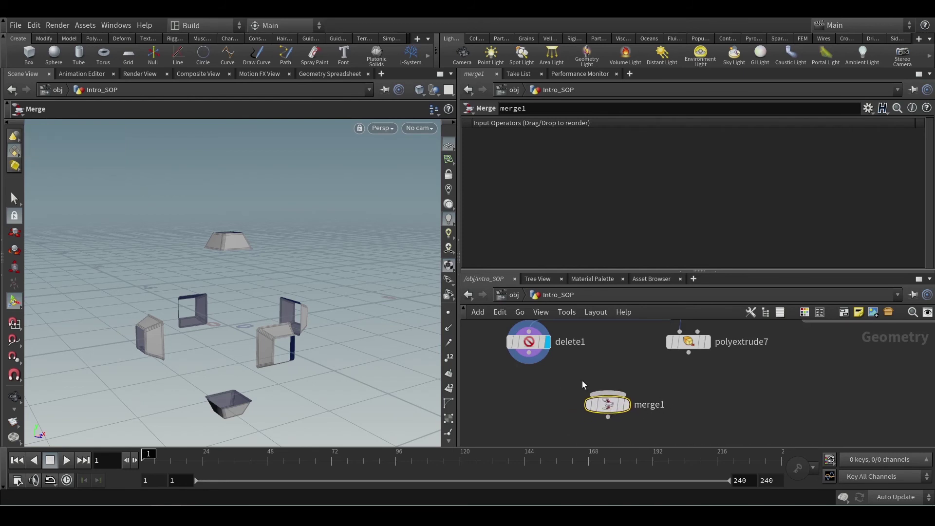
Step: Connect delete1 and polyextrude7 to merge1, display the merged result and leave more room above the node
left_click_drag(530, 358, 587, 391)
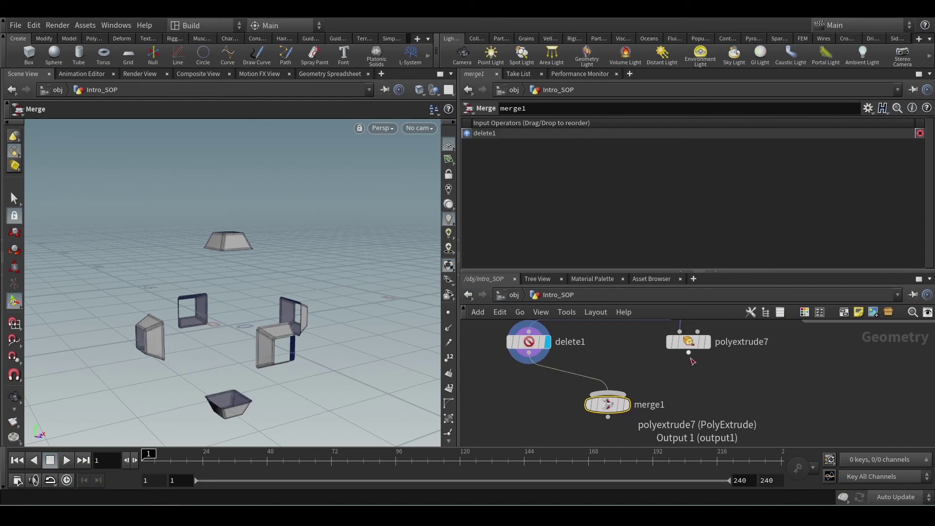
left_click_drag(690, 357, 647, 387)
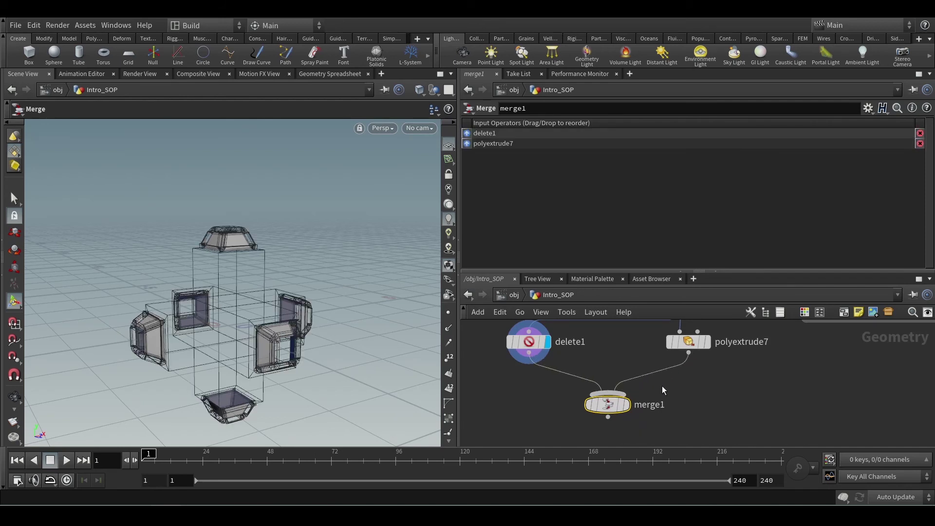
mouse_move(626, 409)
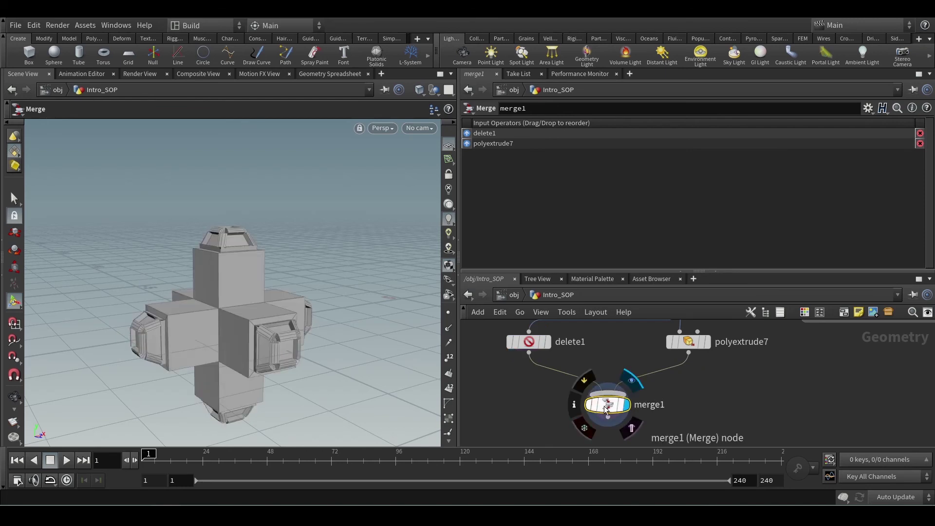
middle_click_drag(615, 408, 642, 423)
left_click_drag(642, 422, 654, 439)
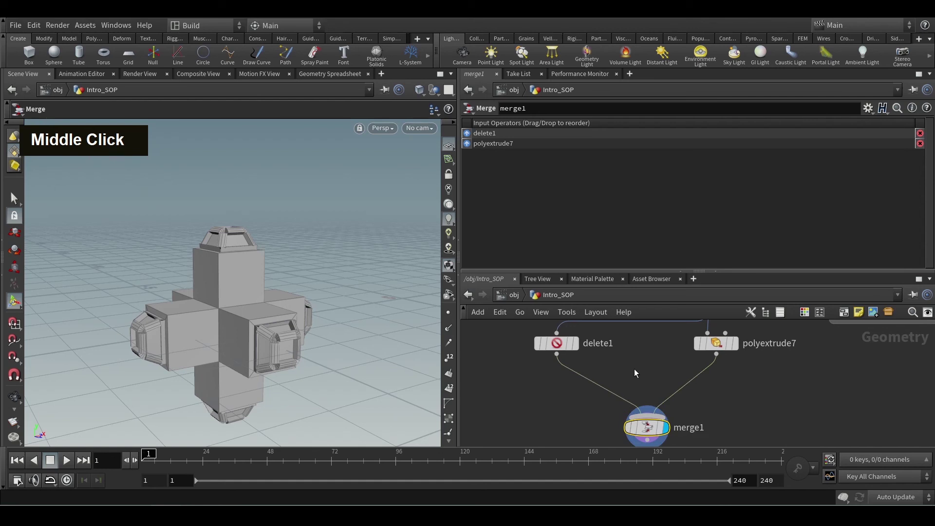
Step: Display delete1 and insert a PolyExtrude node on the wire between delete1 and merge1
left_click(579, 353)
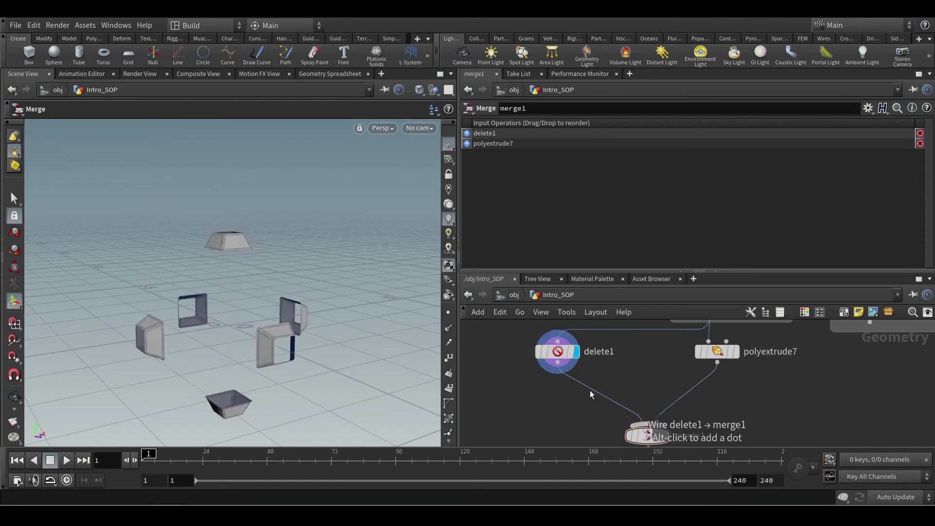
left_click_drag(589, 390, 582, 400)
key("Tab")
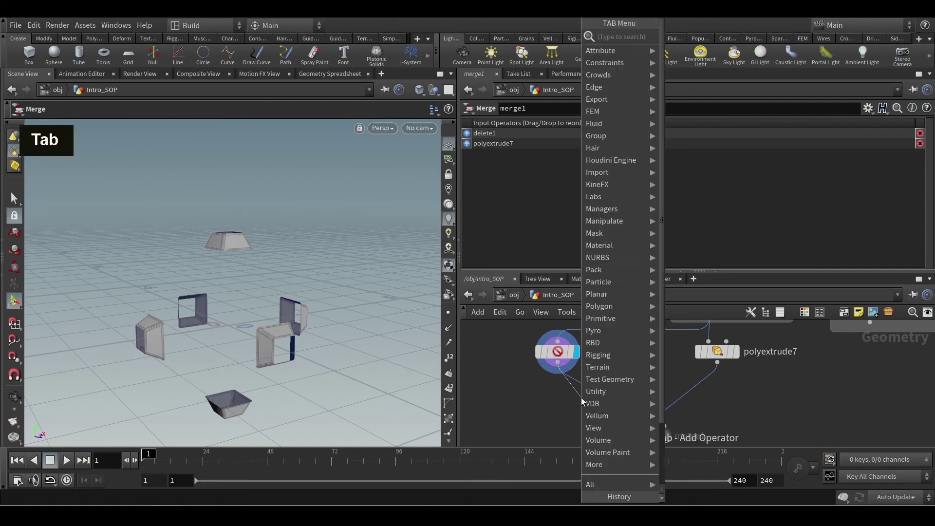
type("pol")
key("Down")
key("Down")
key("Down")
key("Down")
key("Down")
key("Down")
key("Down")
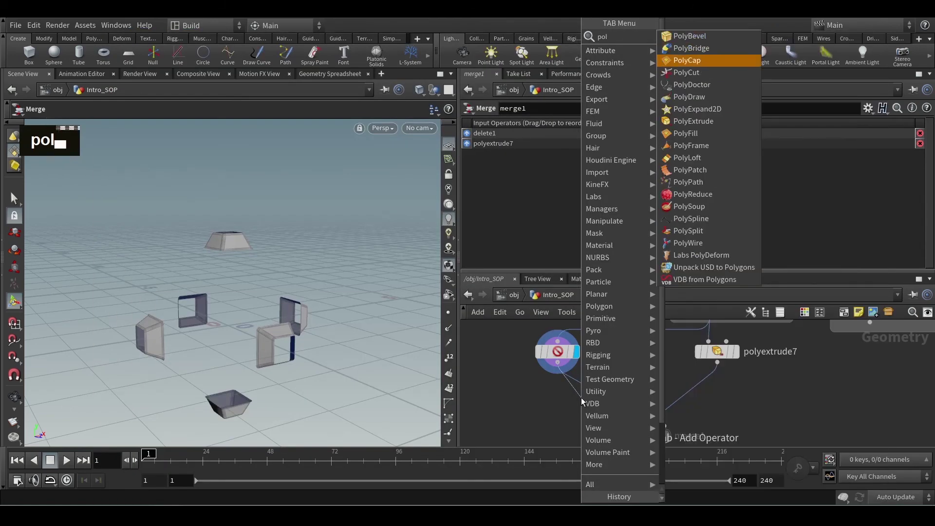
key("Return")
left_click(580, 397)
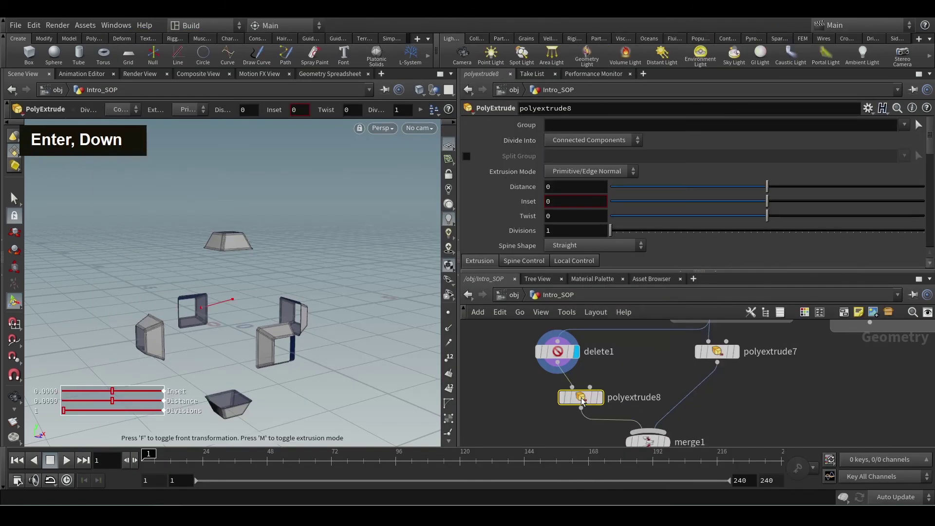
Step: Set polyextrude8's distance to 0.239, display the node and inspect the inside of the extruded caps
left_click_drag(768, 187, 805, 187)
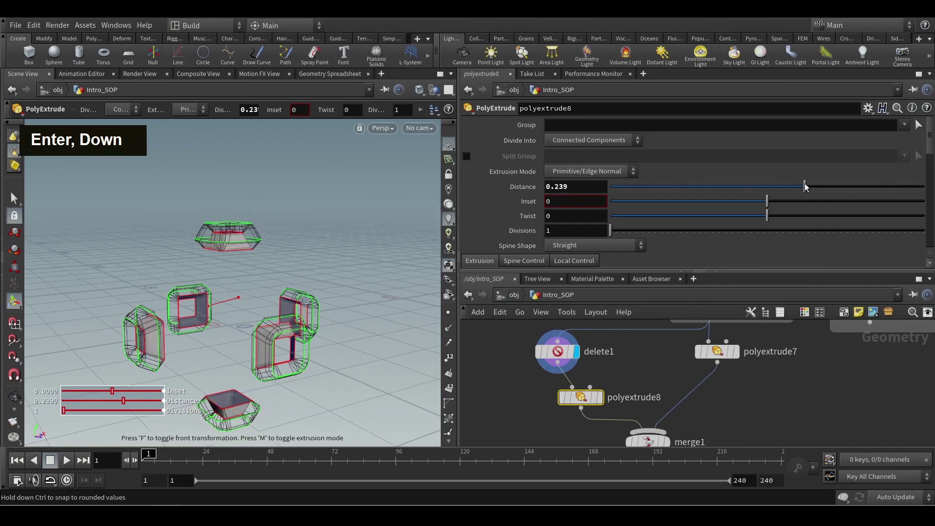
left_click(599, 398)
left_click_drag(352, 234, 341, 273, "alt")
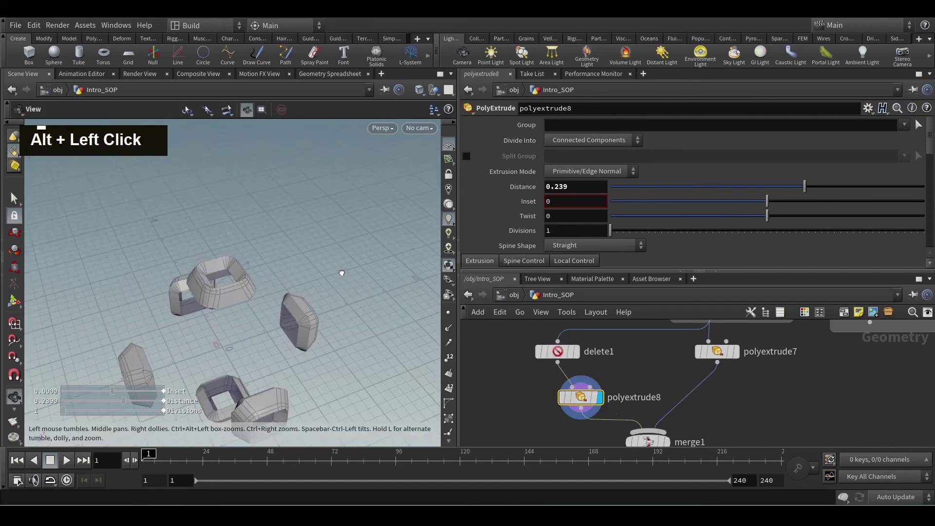
scroll(273, 298, "up", 3, "alt")
left_click_drag(254, 304, 137, 299, "alt")
scroll(197, 263, "up", 5, "alt")
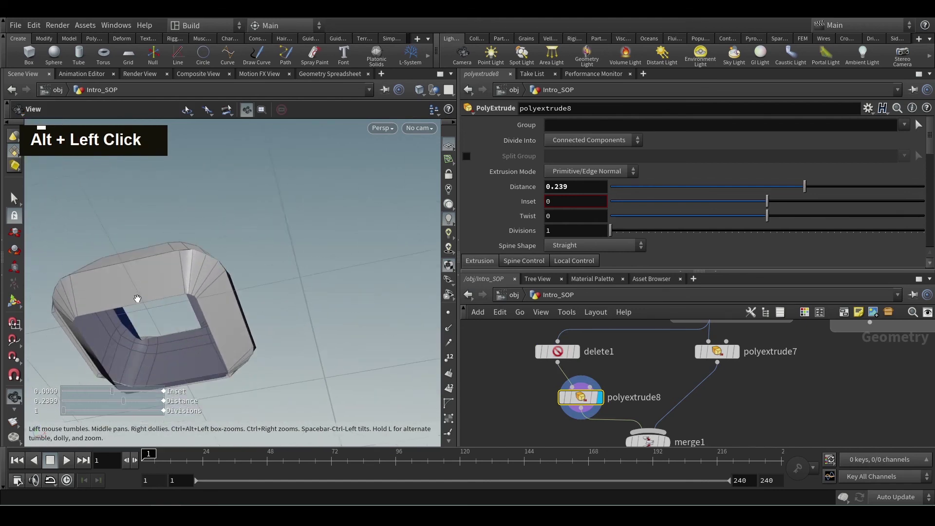
scroll(125, 347, "up", 4, "alt")
key("Return")
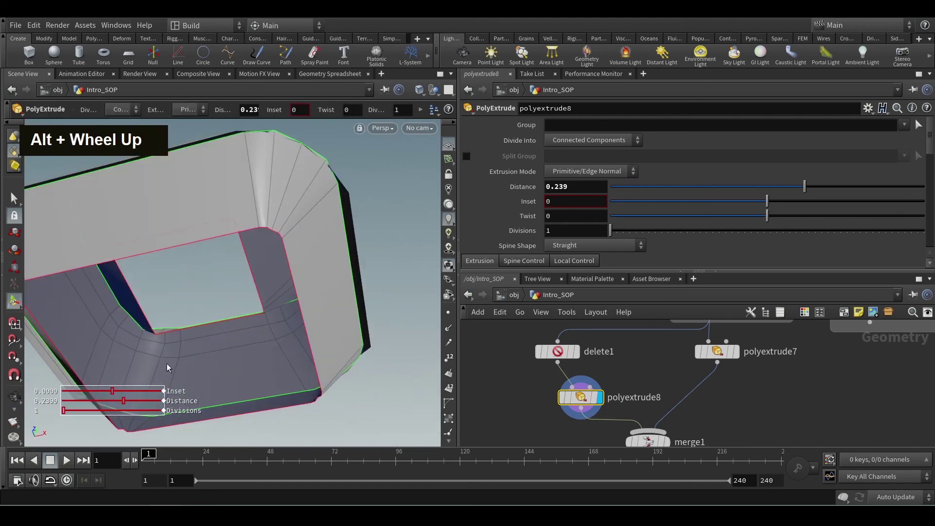
Step: Enable Output Back on polyextrude8 and inspect the closed cap geometry
scroll(729, 251, "down", 3)
scroll(730, 250, "down", 5)
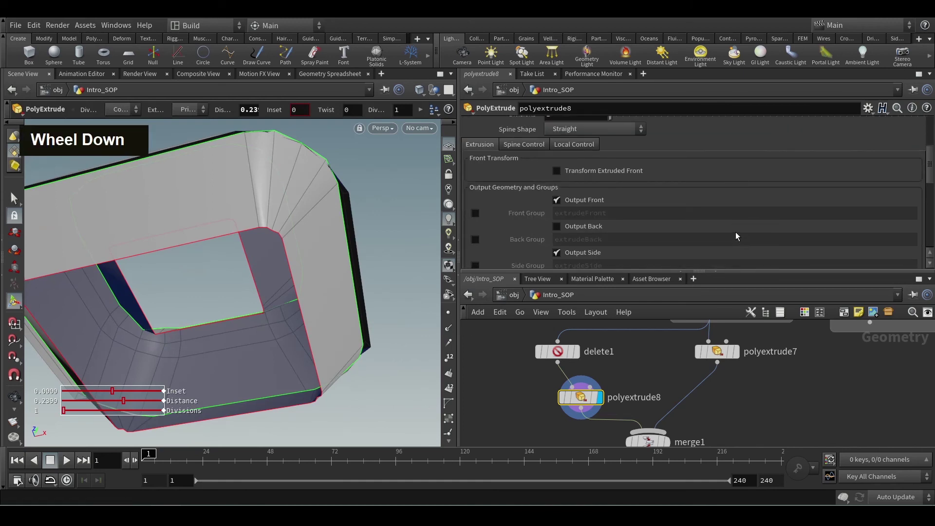
left_click(556, 182)
scroll(155, 319, "down", 8, "alt")
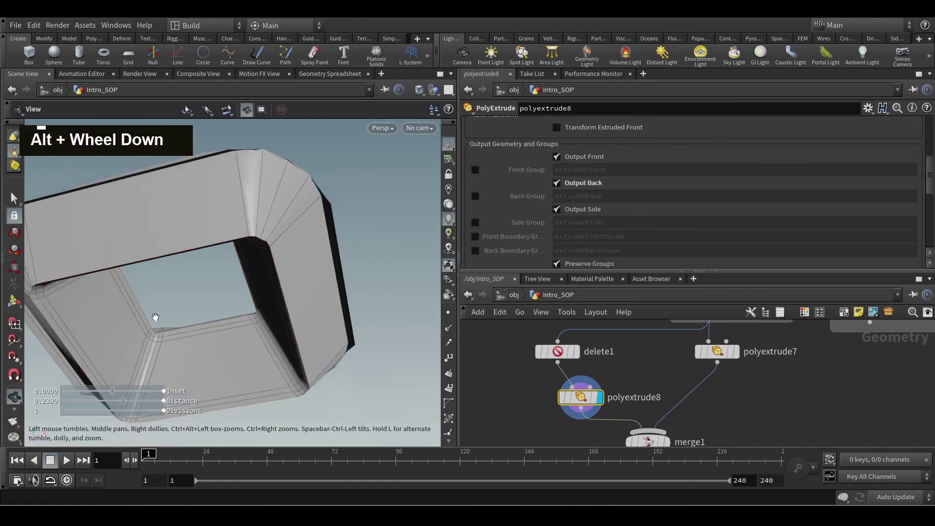
left_click_drag(175, 321, 190, 371, "alt")
scroll(189, 319, "down", 3, "alt")
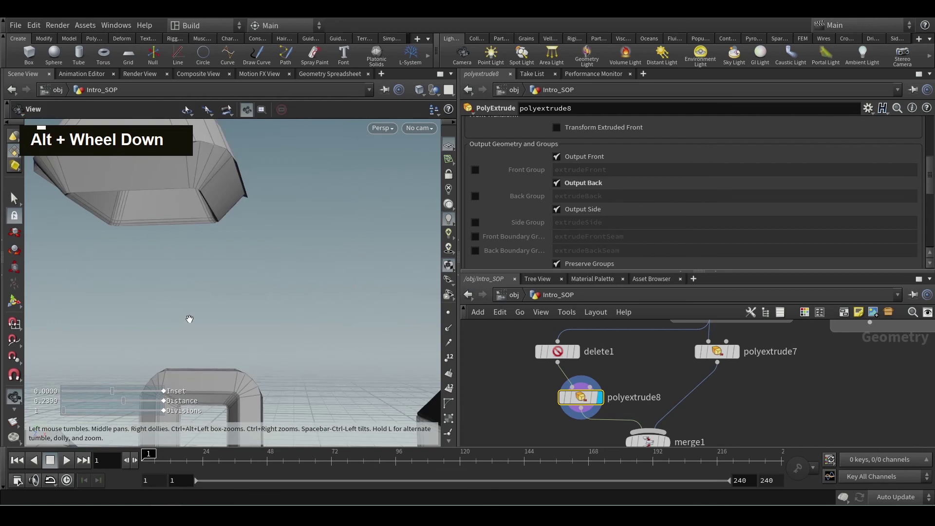
scroll(190, 319, "down", 6, "alt")
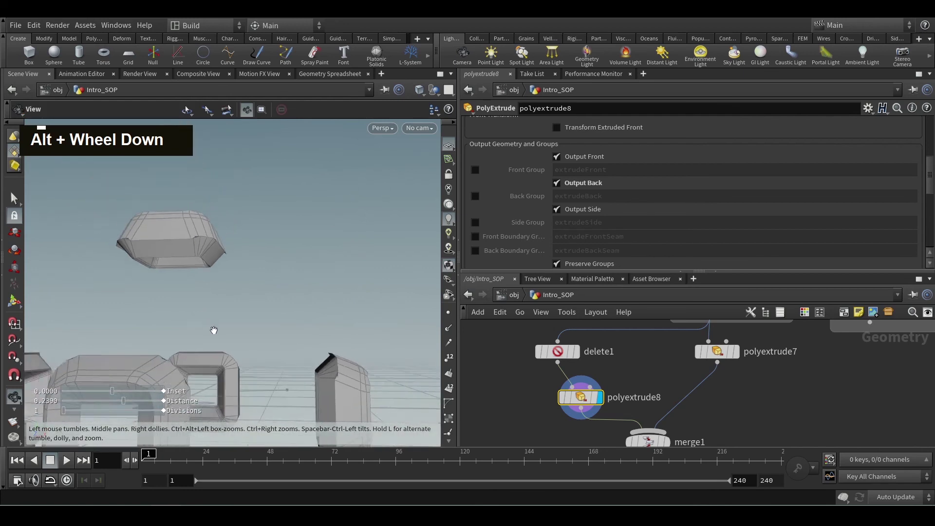
left_click_drag(207, 311, 206, 352, "alt")
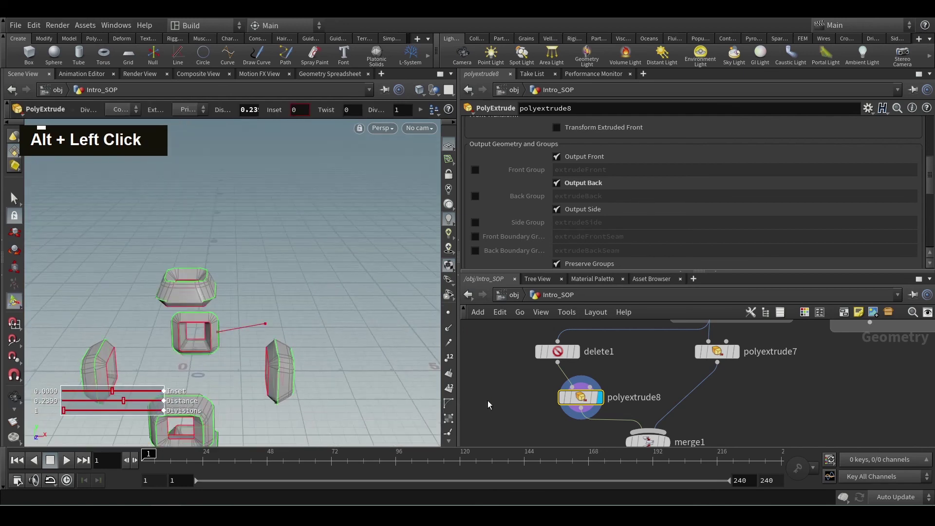
Step: Display merge1 and inspect the merged geometry from several angles
middle_click_drag(536, 429, 523, 377)
left_click(658, 397)
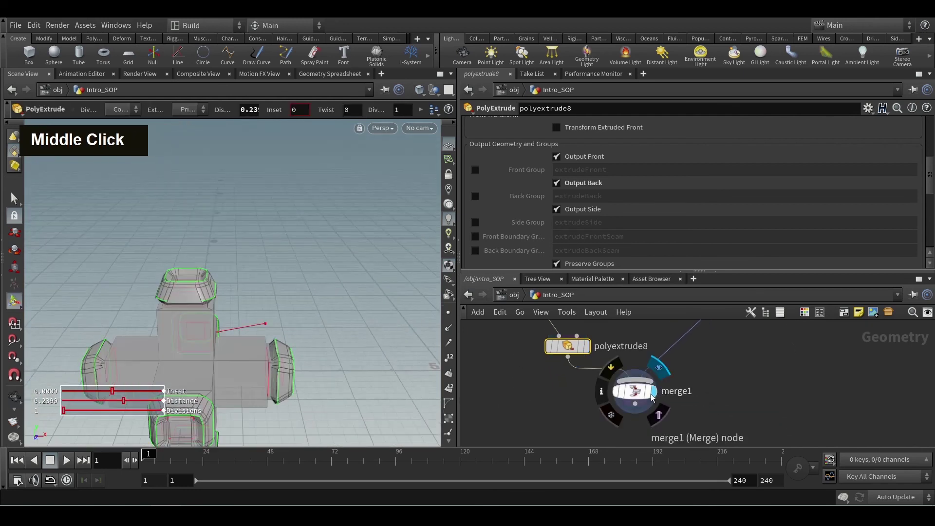
left_click(633, 392)
left_click_drag(294, 335, 156, 303, "alt")
middle_click_drag(122, 300, 36, 289, "alt")
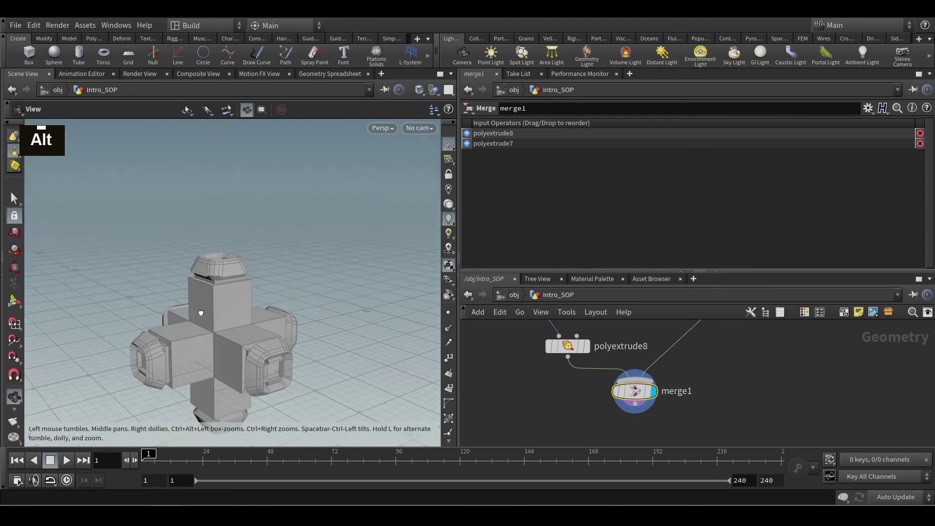
Step: Make room below polyextrude8 and insert a Transform node on the wire between polyextrude8 and merge1
left_click_drag(570, 353, 517, 353)
middle_click_drag(517, 352, 581, 388)
left_click_drag(589, 336, 560, 334)
middle_click_drag(652, 368, 682, 373)
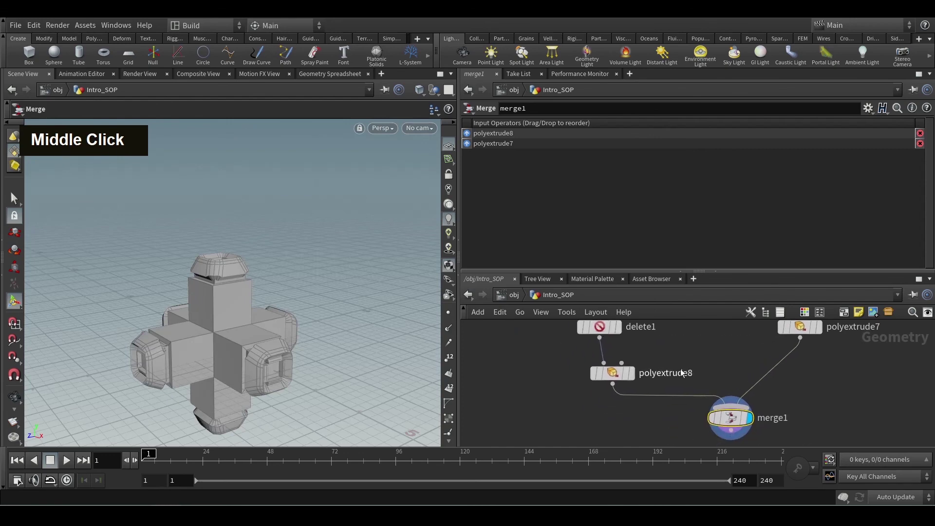
key("Tab")
type("tran")
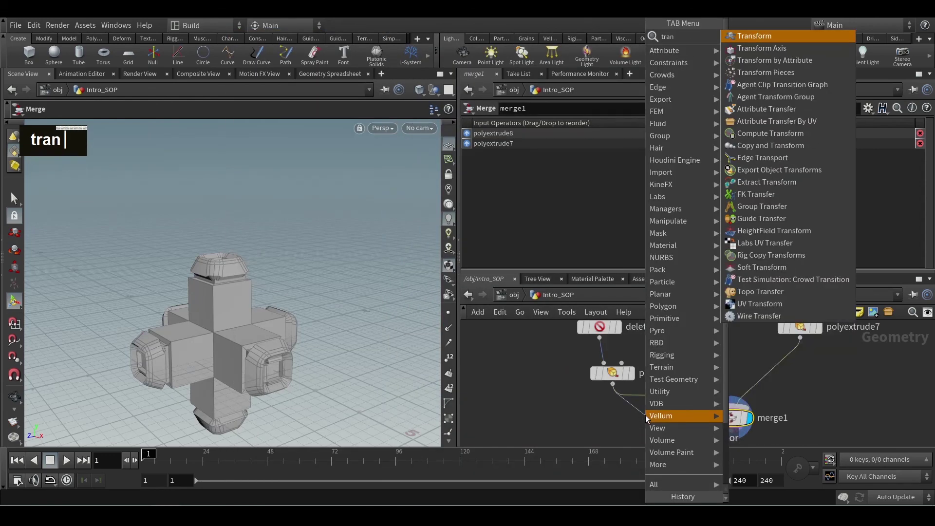
key("Return")
left_click(644, 417)
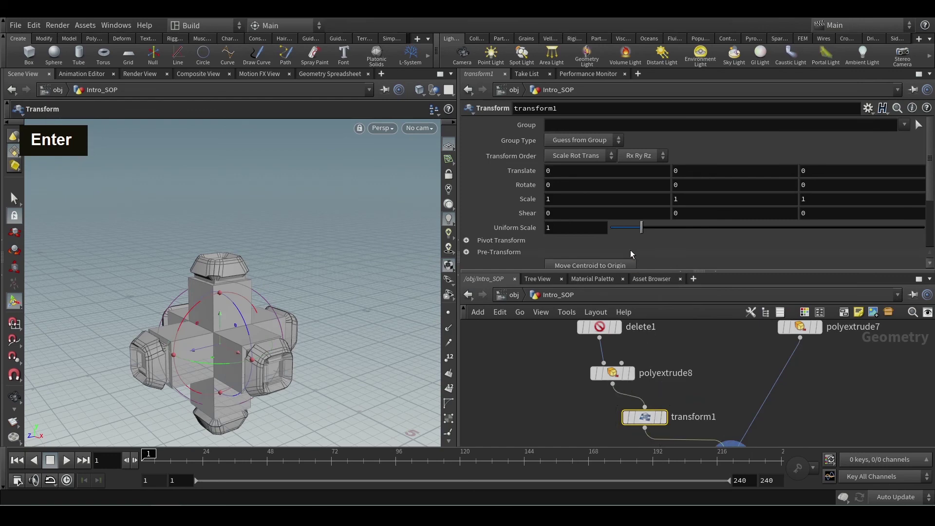
Step: Set transform1's uniform scale to 1.23 and inspect the enlarged caps around the body
left_click_drag(642, 224, 649, 224)
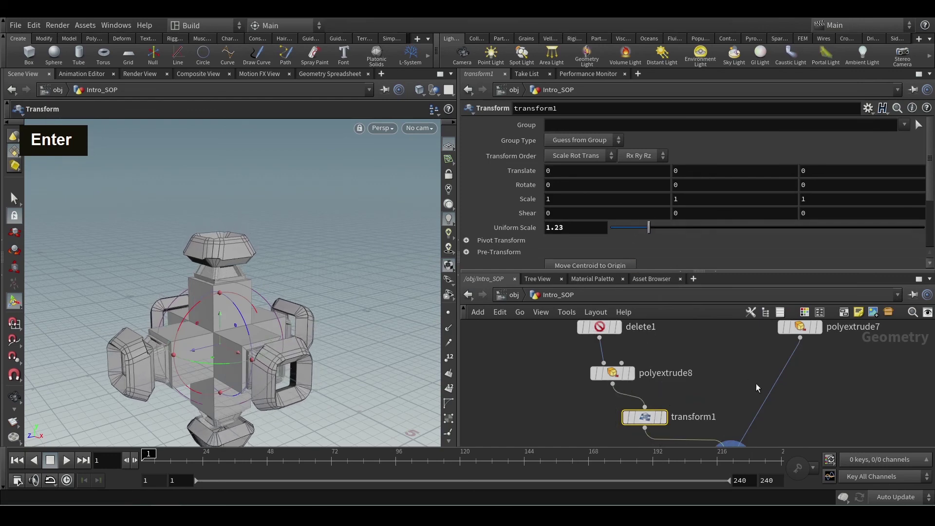
scroll(292, 323, "down", 5, "alt")
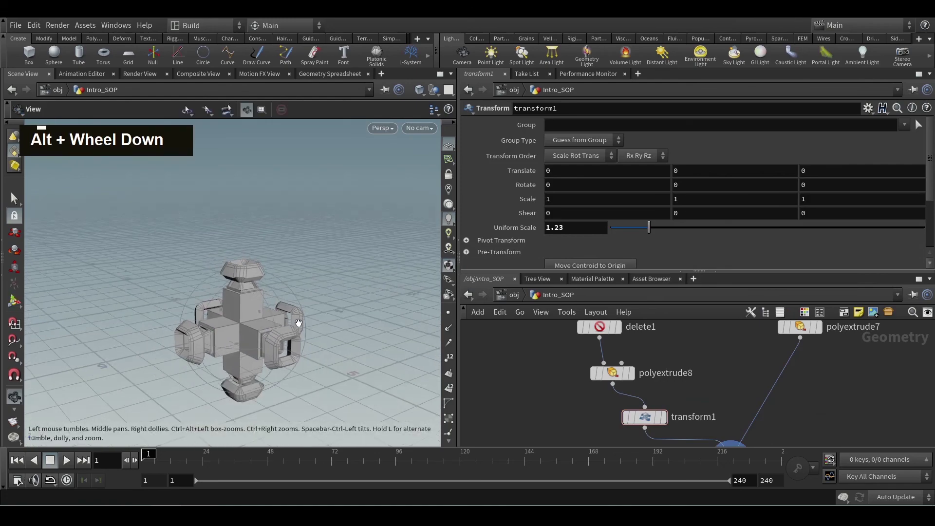
left_click_drag(292, 323, 359, 338, "alt")
key("Return")
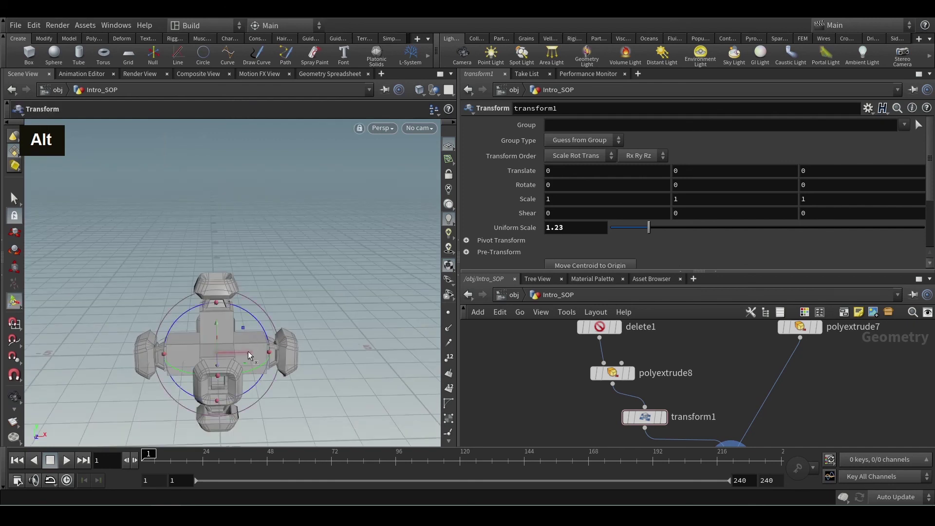
left_click_drag(248, 351, 375, 338)
key("r")
key("ctrl+z")
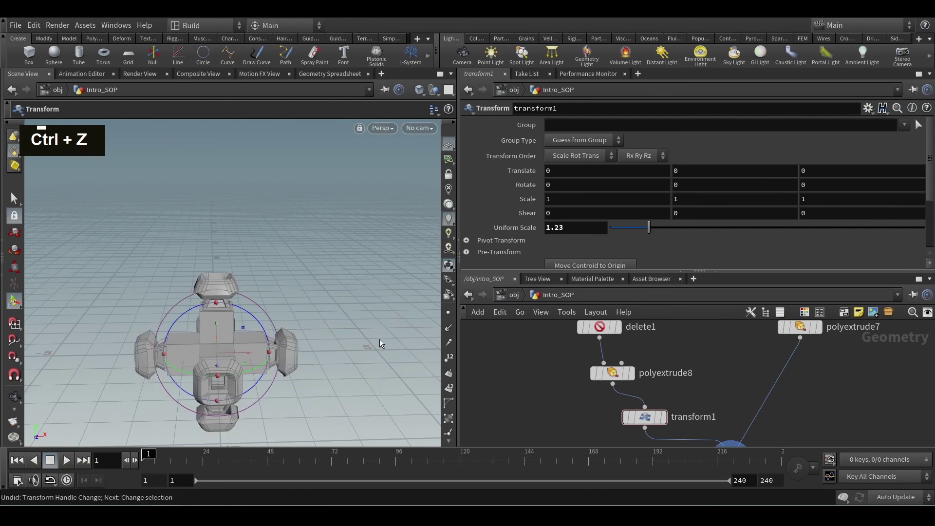
Step: Rotate the caps about 46.36 degrees around the Z axis with transform1's handle
left_click_drag(253, 320, 336, 341)
scroll(332, 348, "down", 2, "alt")
Step: Line up transform1 beneath polyextrude8 in the network and inspect the rotated caps around the body
scroll(535, 412, "down", 3)
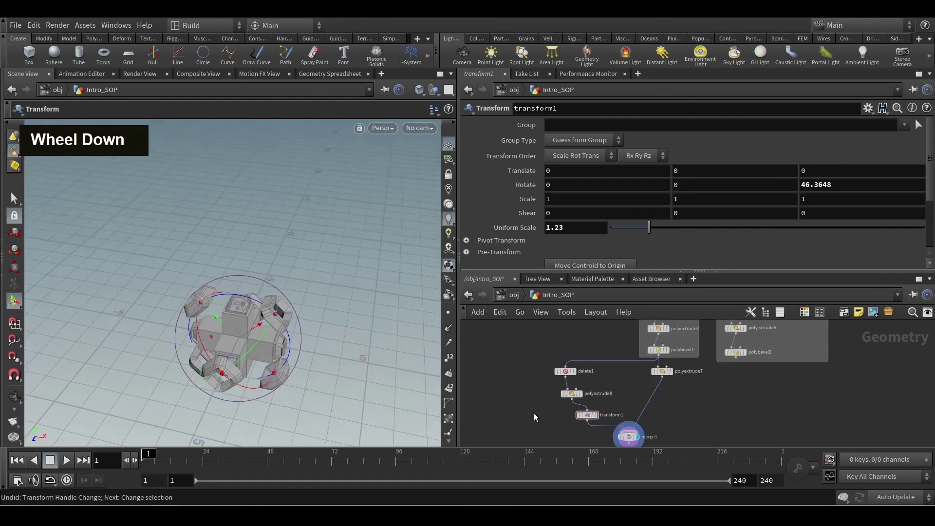
middle_click_drag(538, 411, 526, 355)
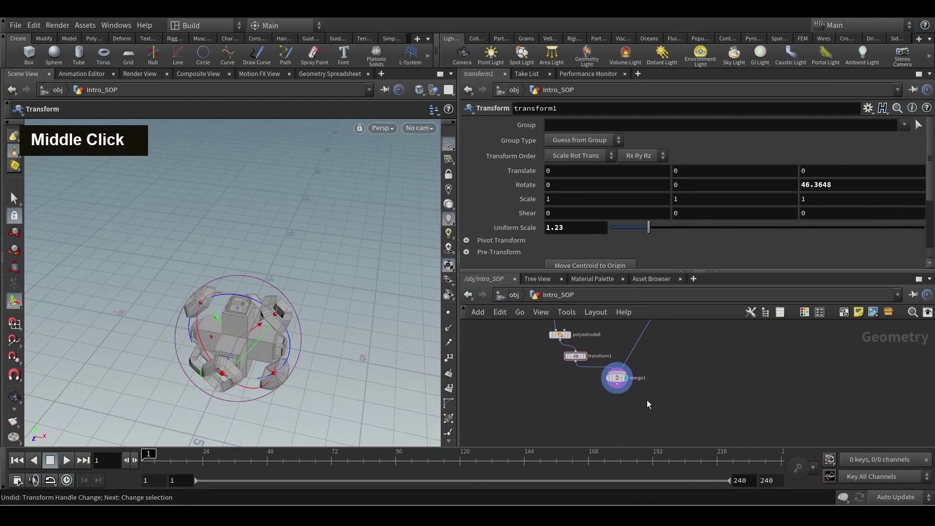
scroll(330, 358, "up", 3, "alt")
middle_click_drag(584, 350, 628, 383)
left_click_drag(623, 393, 604, 393)
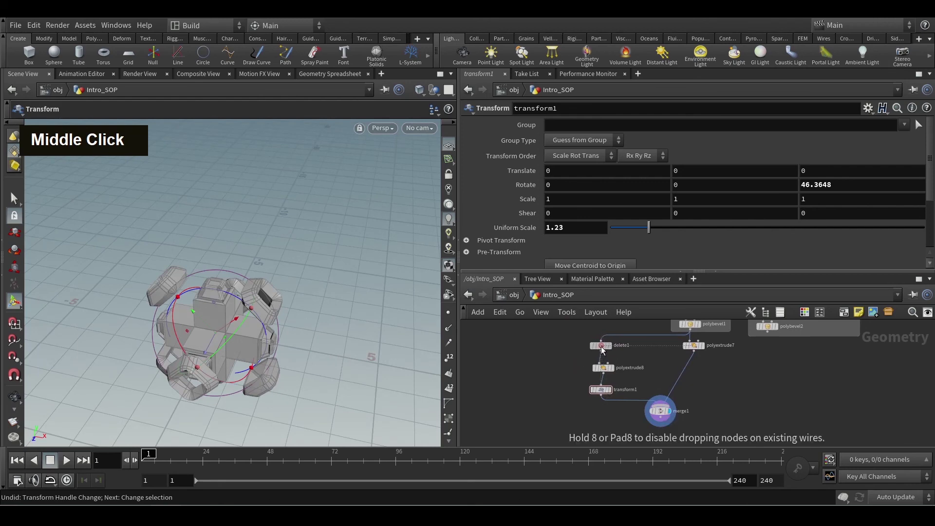
scroll(315, 359, "up", 1, "alt")
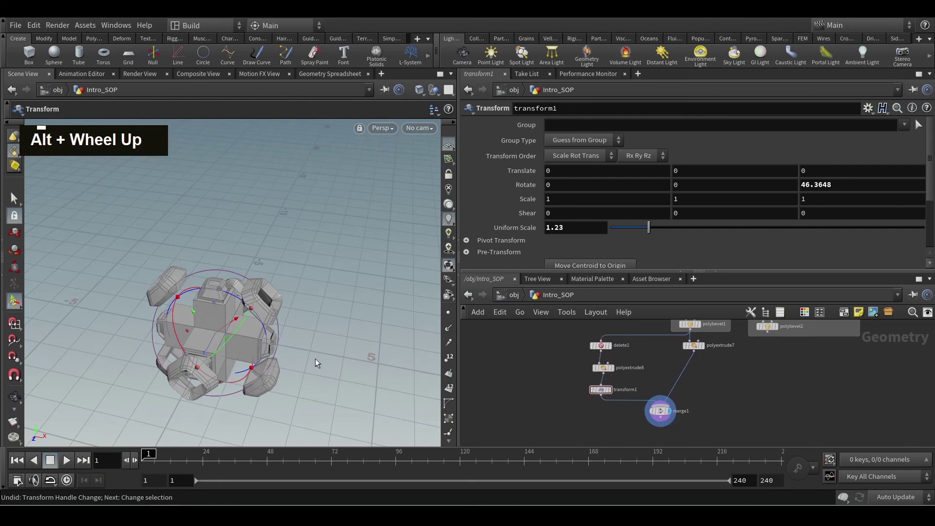
left_click_drag(341, 352, 292, 329, "alt")
scroll(292, 330, "down", 2, "alt")
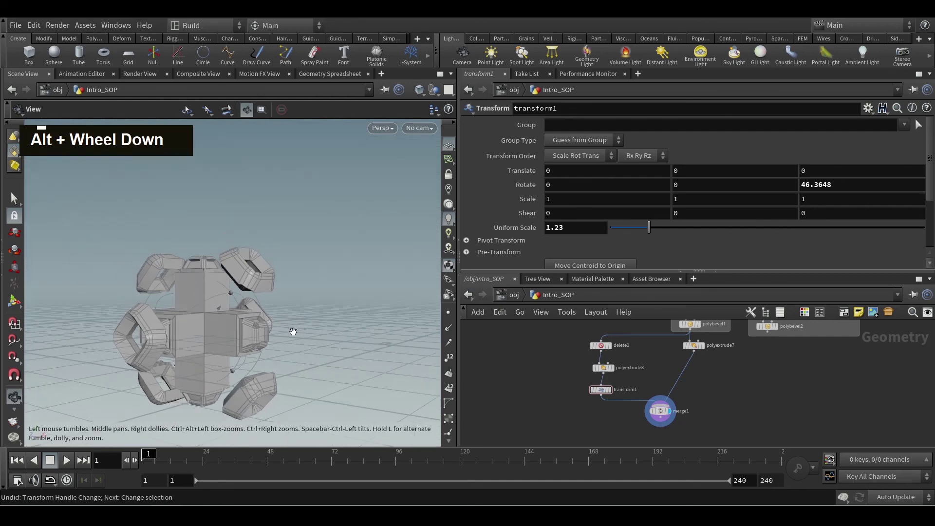
Step: Move the MANUAL network box farther away from the group branch and place torus1 just above it
middle_click_drag(736, 373, 653, 409, "alt")
scroll(633, 420, "down", 2, "alt")
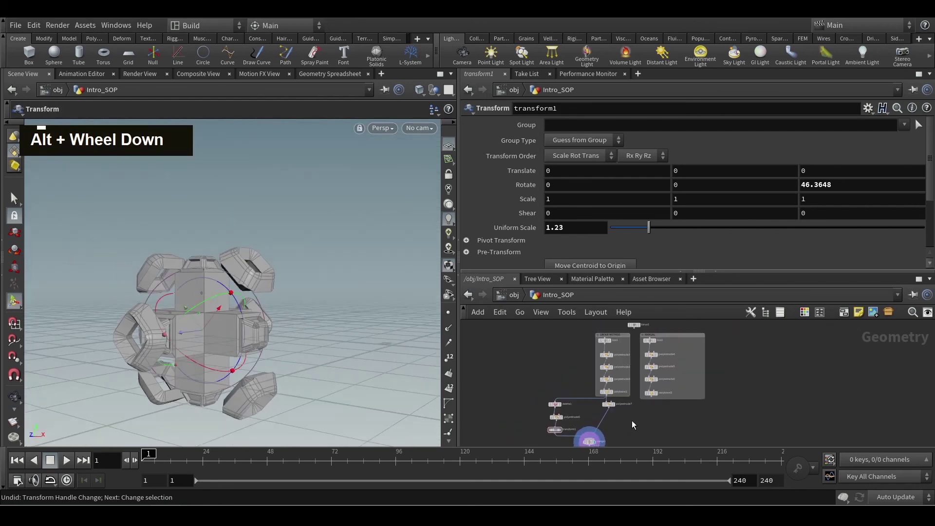
left_click_drag(672, 336, 730, 337)
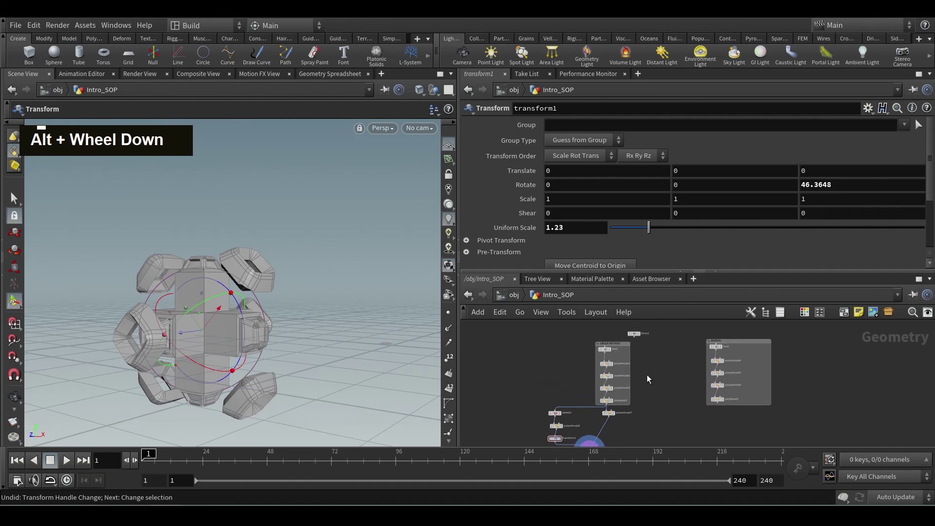
left_click_drag(635, 332, 716, 341)
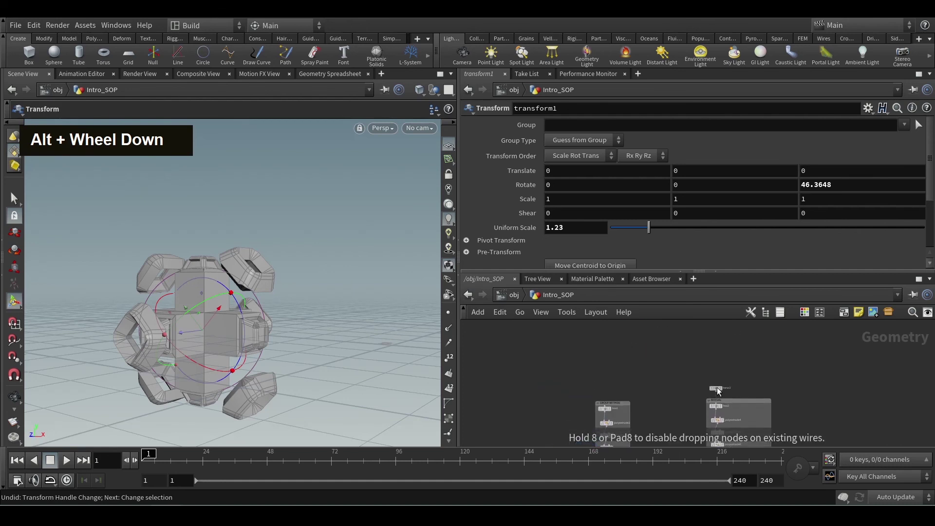
left_click_drag(717, 387, 717, 388)
middle_click_drag(660, 411, 656, 341, "alt")
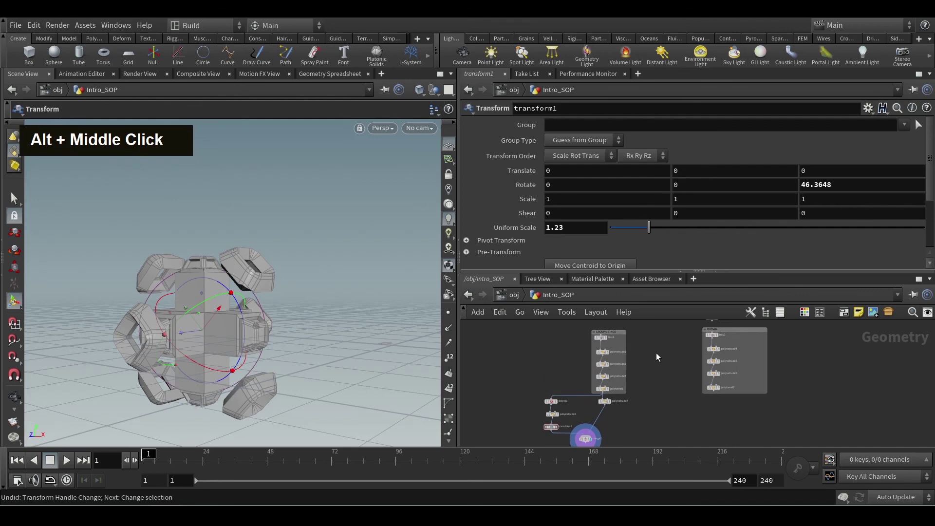
Step: Maximize the network editor and enclose the GROUP METHOD box and its downstream nodes through merge1 in a new network box
left_click(919, 280)
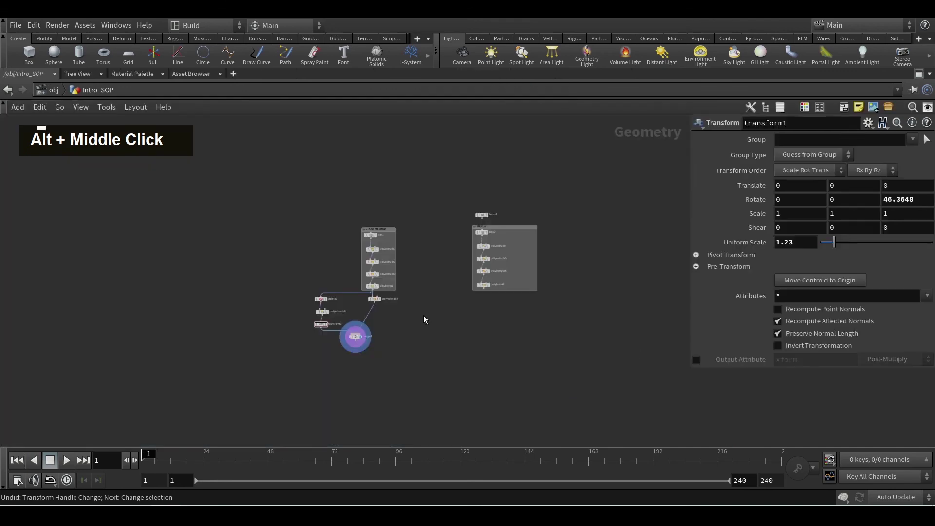
scroll(423, 317, "up", 3, "alt")
left_click_drag(409, 142, 215, 391)
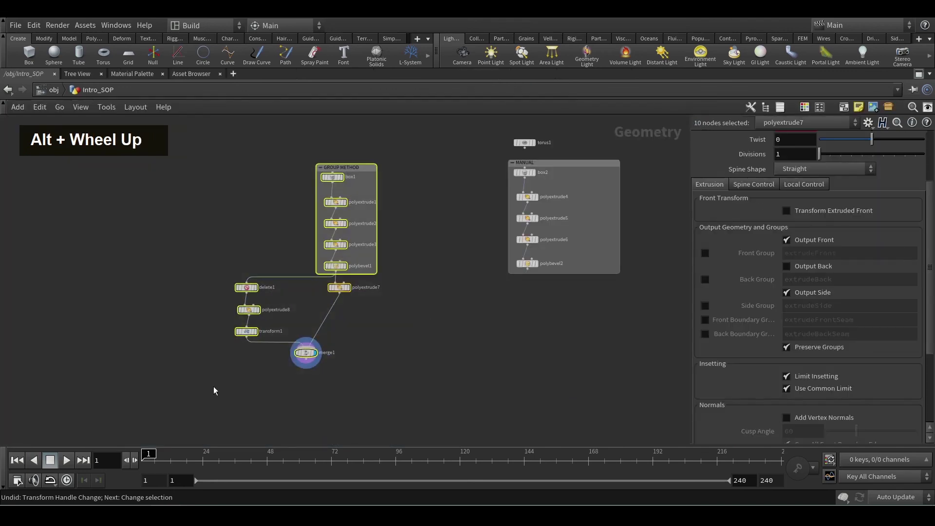
left_click(846, 108)
Step: Title the new outer network box "POWER OF MERGE AND TRANSFOR"
double_click(286, 157)
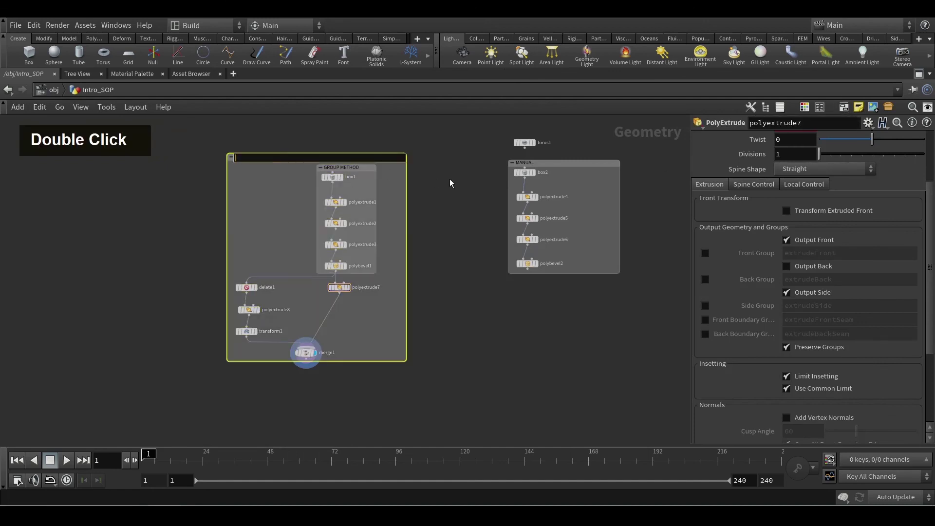
type("POWE")
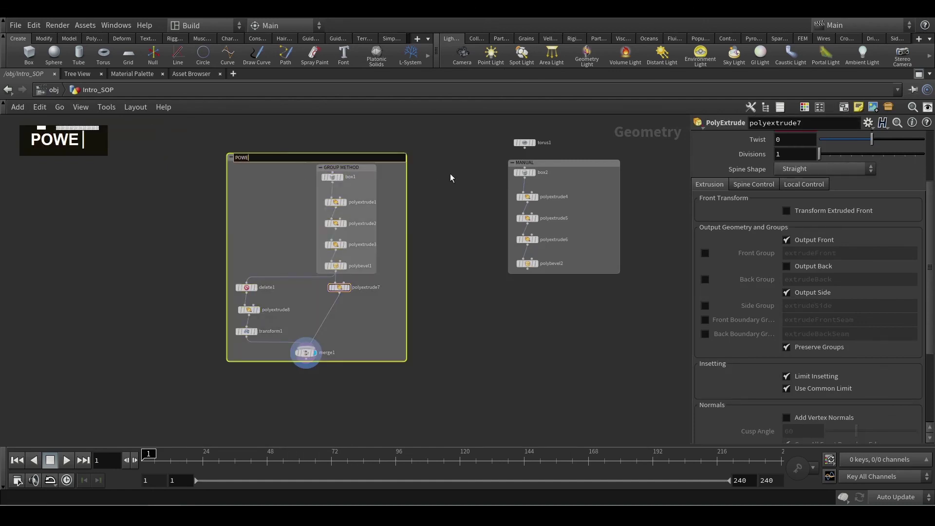
type("R OF")
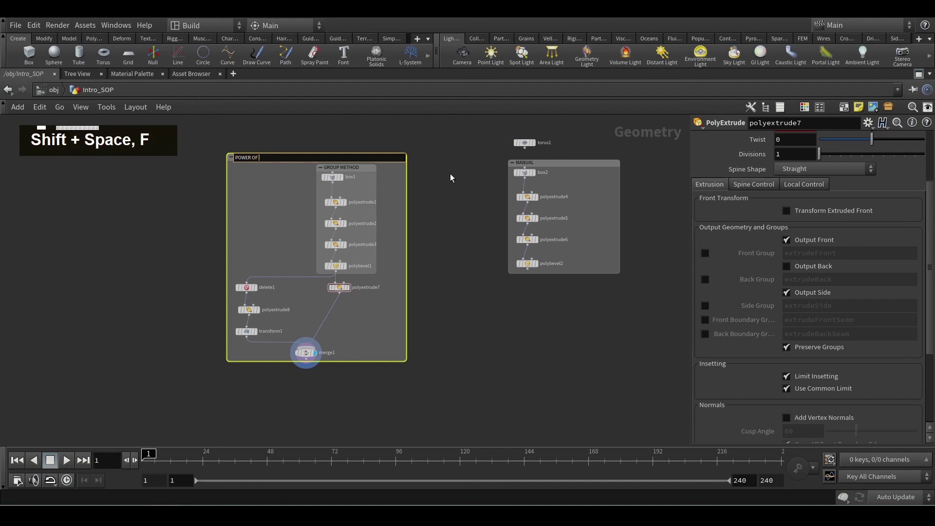
type(" MERGE AND TRANSFOR")
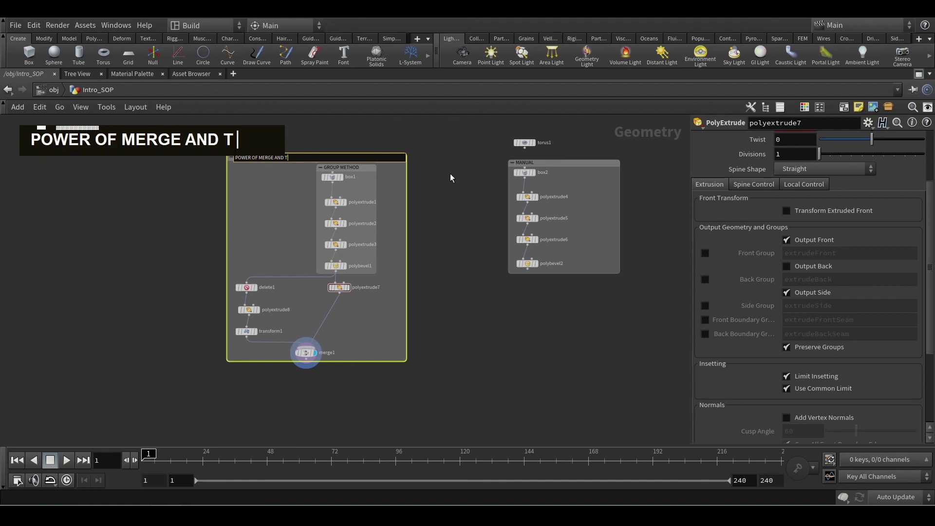